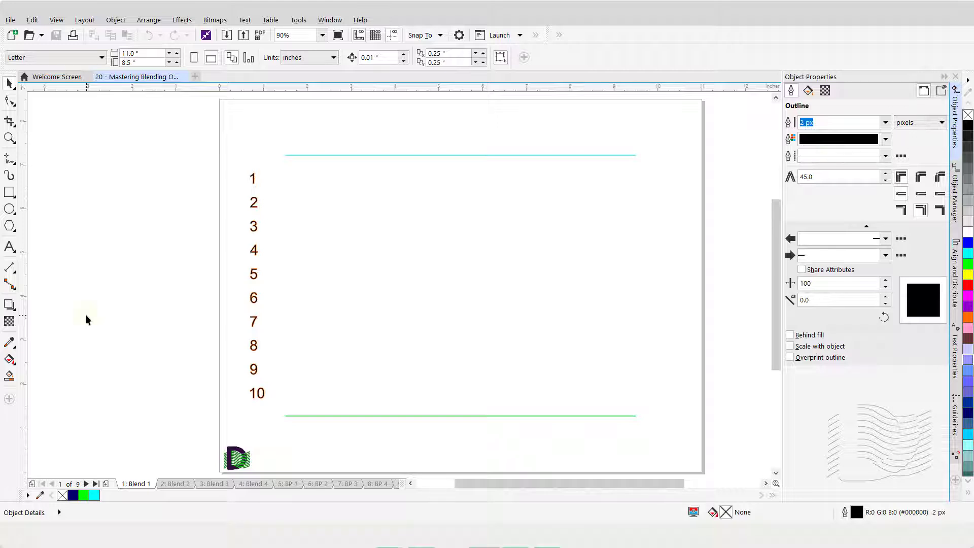
click(15, 314)
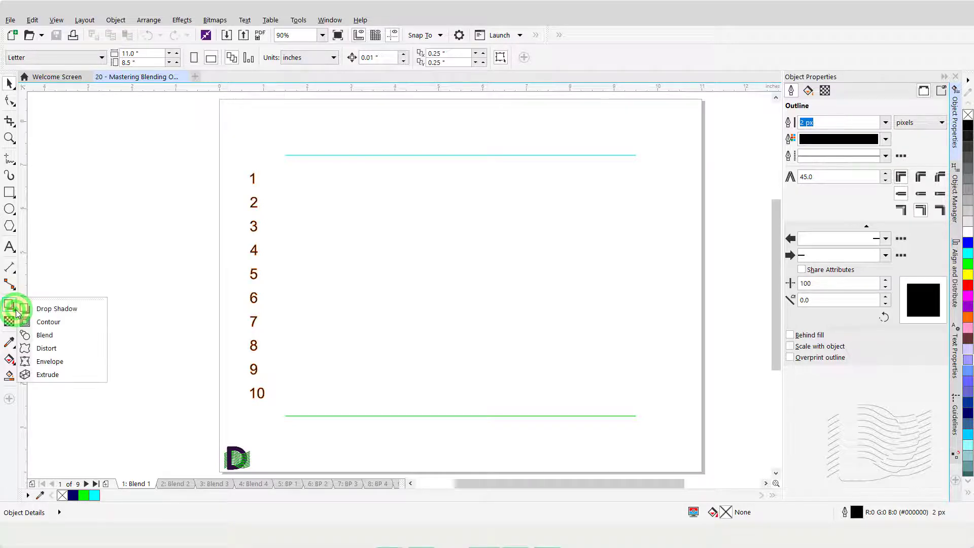
click(62, 336)
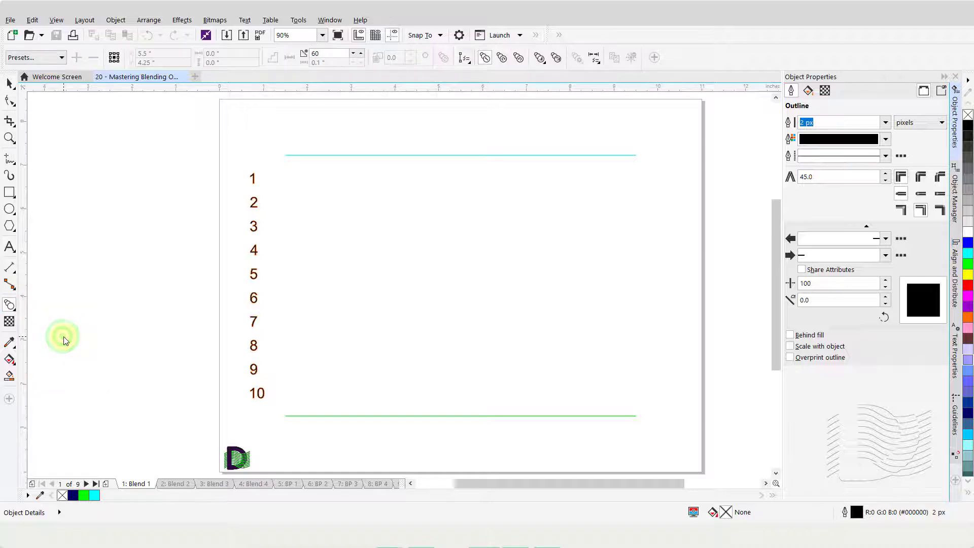
key(space)
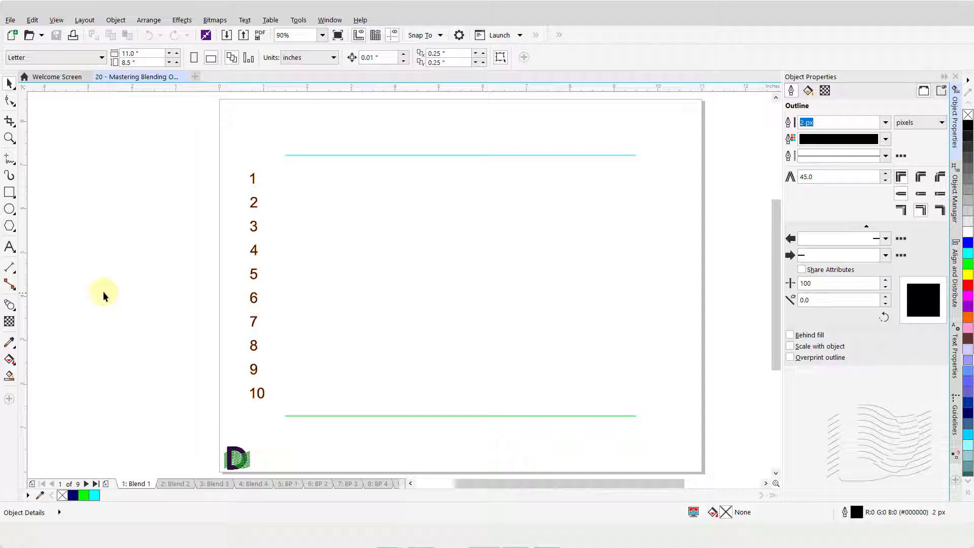
Open the Blend docker from the effects dockers.
click(331, 21)
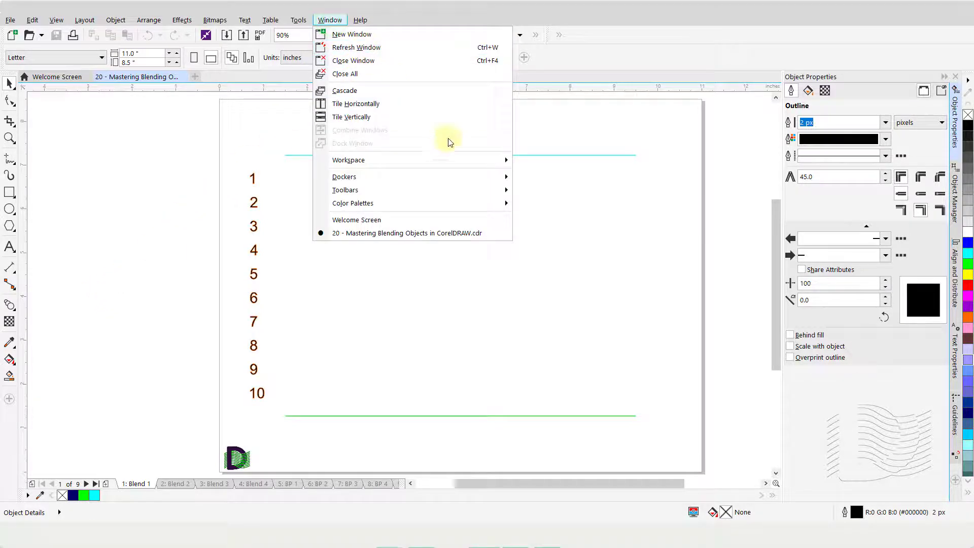
mouse_move(471, 180)
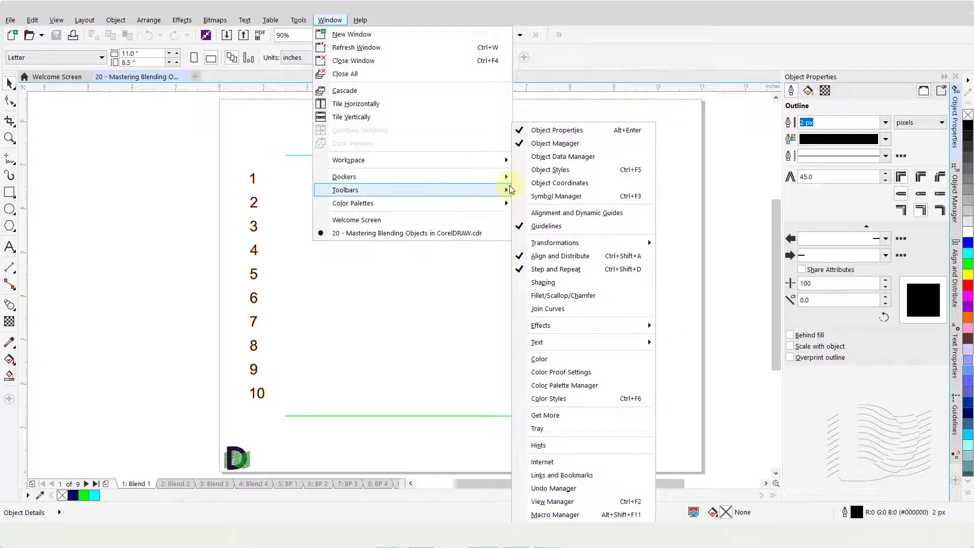
mouse_move(627, 325)
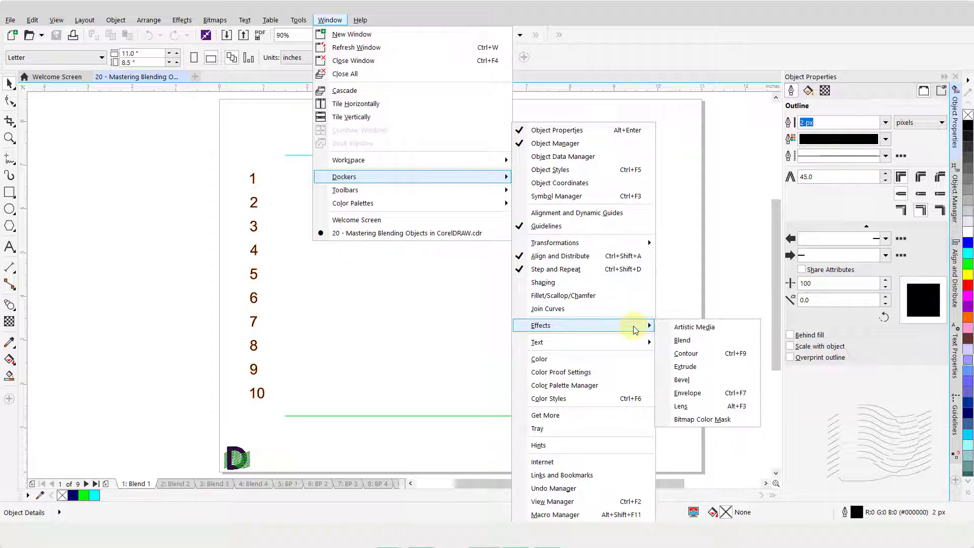
click(709, 345)
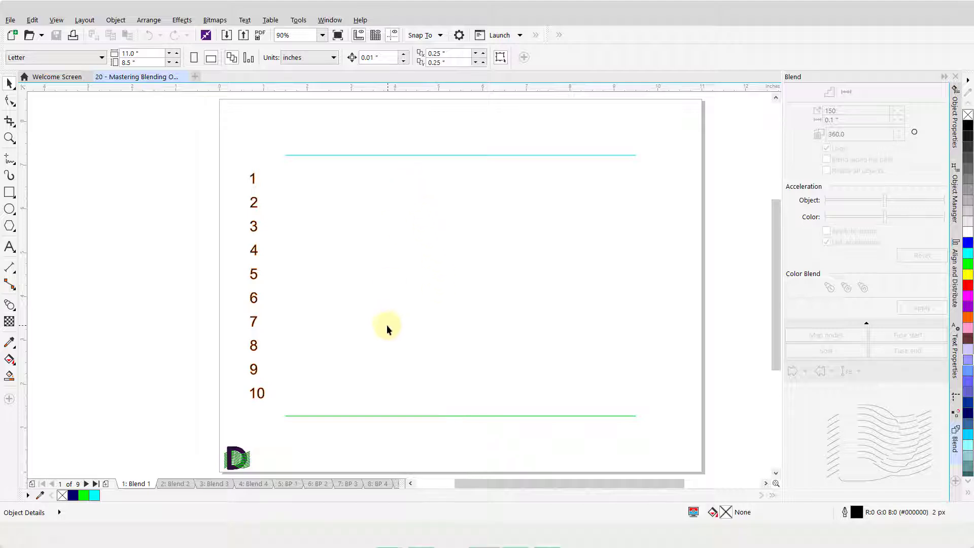
Blend the cyan line and the green line on the Blend 1 page using 10 steps.
click(425, 155)
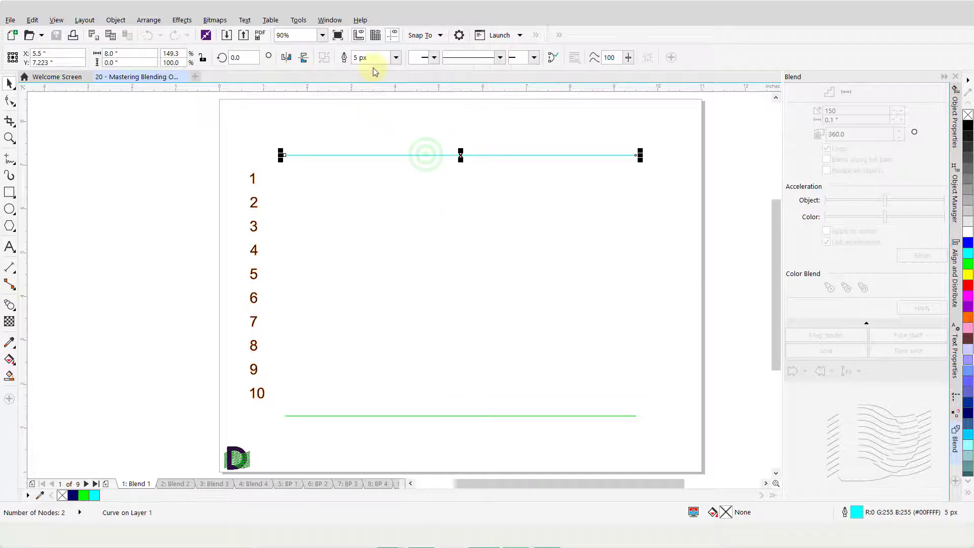
click(229, 154)
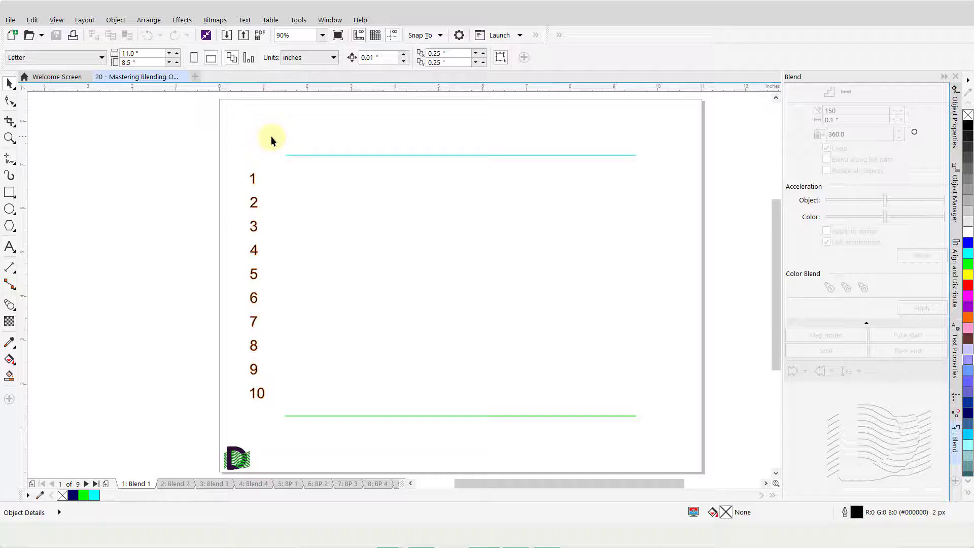
drag(273, 136, 648, 428)
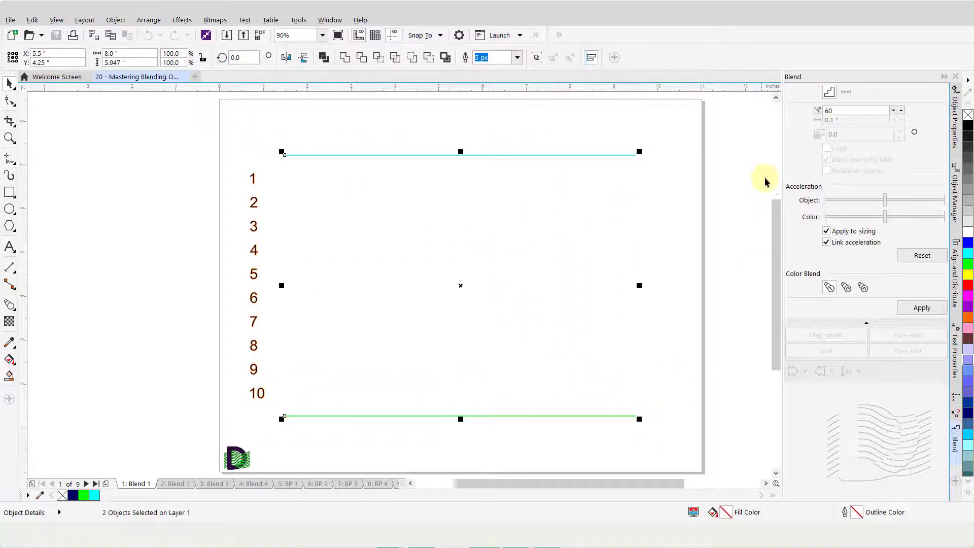
double_click(842, 109)
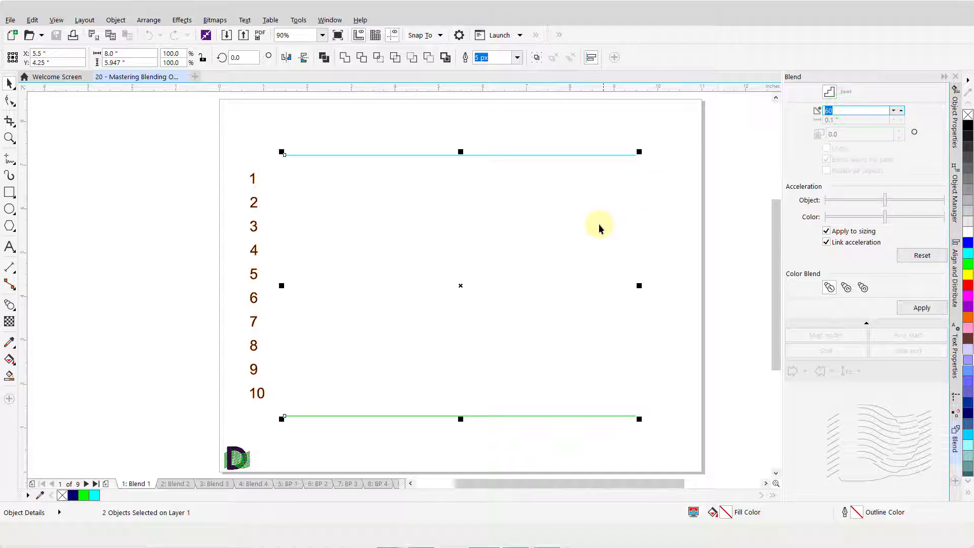
text(1)
click(913, 311)
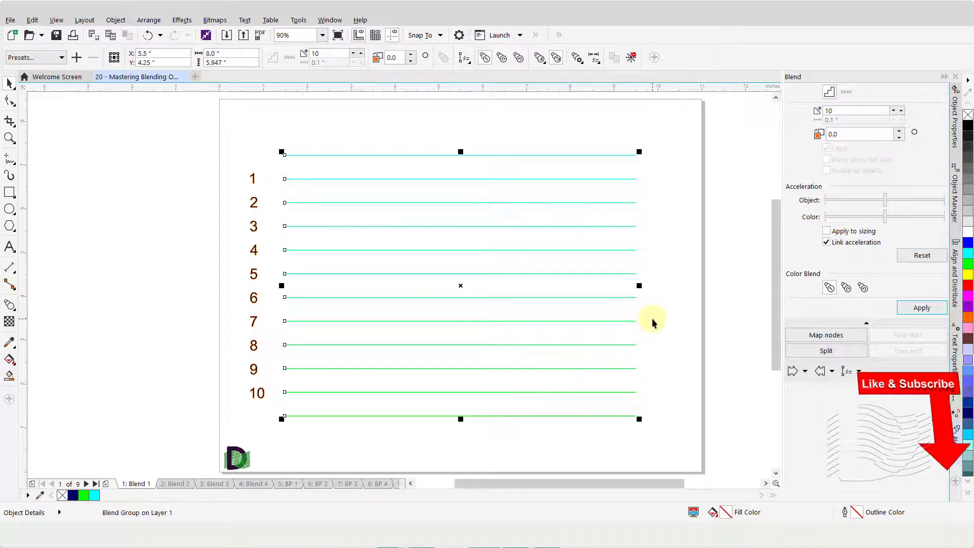
Show the blend's start object and set the cyan line's width to 4 inches.
click(804, 371)
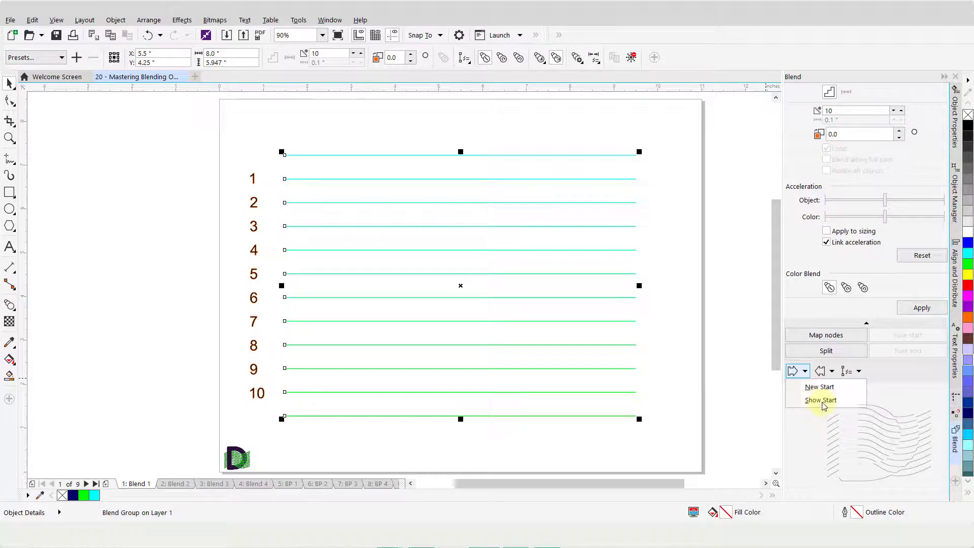
click(821, 400)
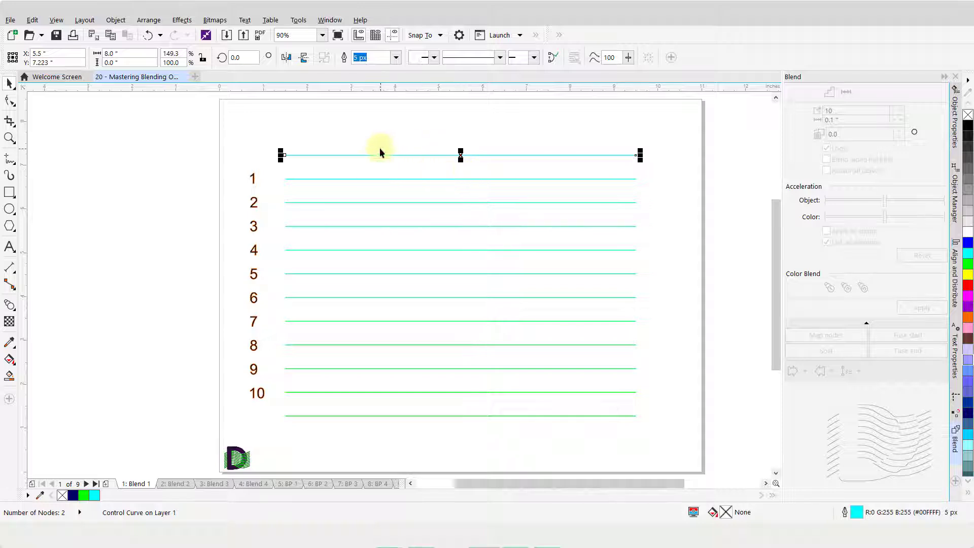
click(146, 55)
text(4)
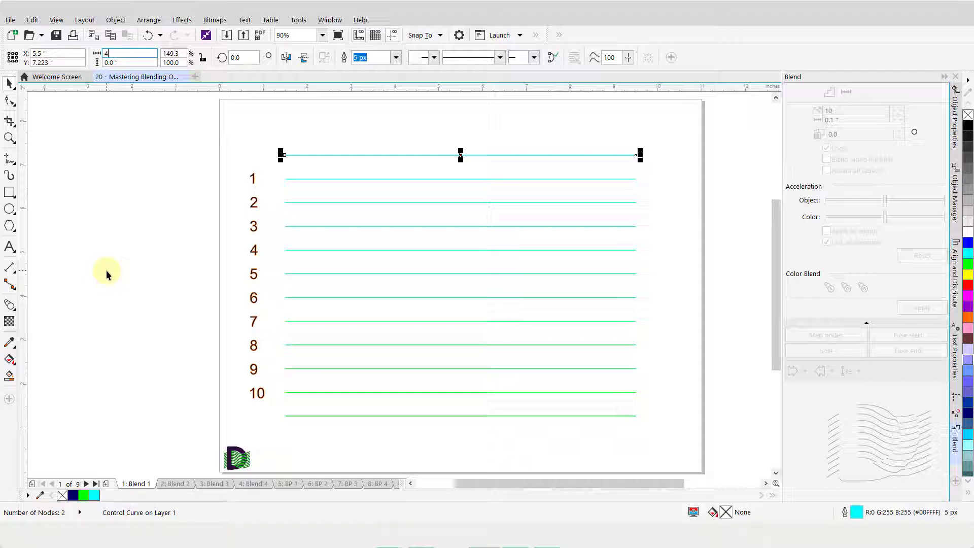
key(Return)
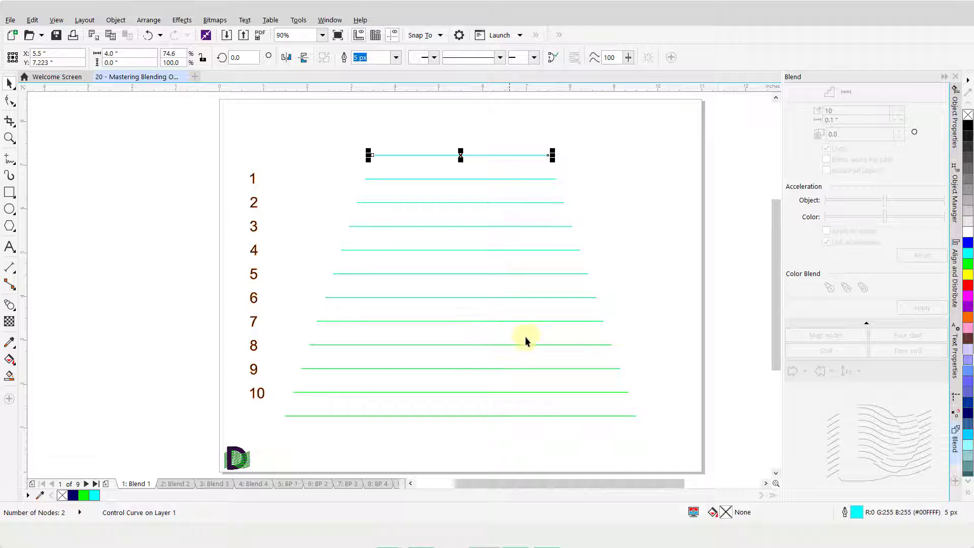
click(626, 287)
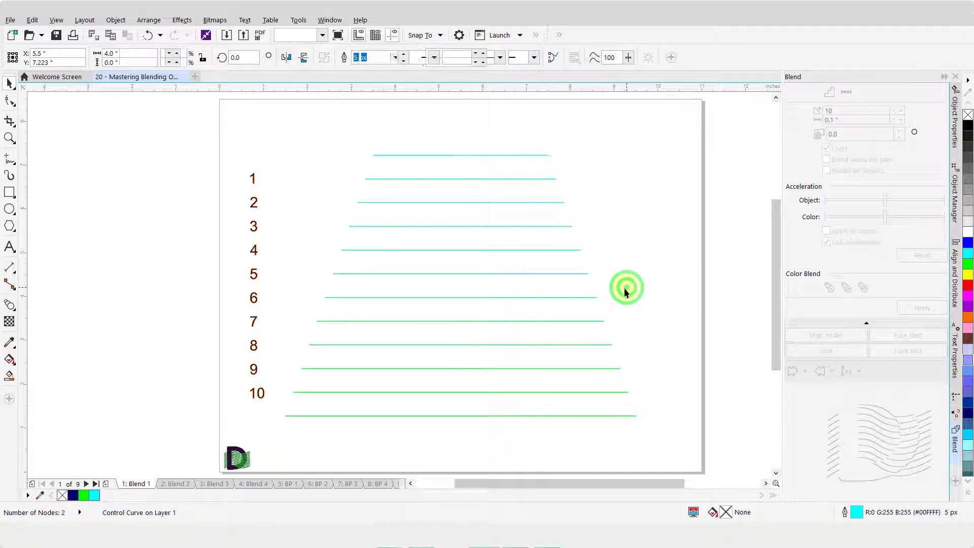
Show the blend's end object and give the green line a 25 px outline in Deep Navy Blue.
click(570, 297)
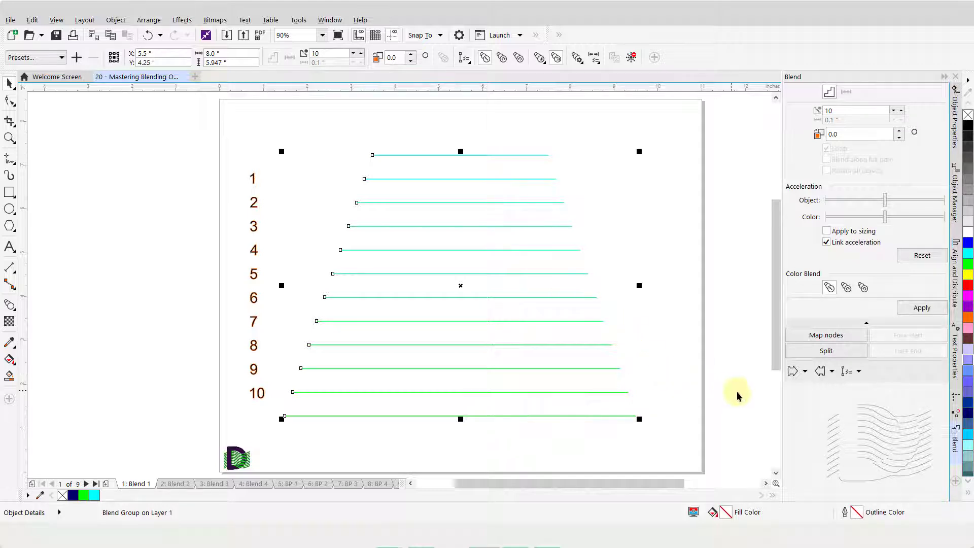
click(832, 371)
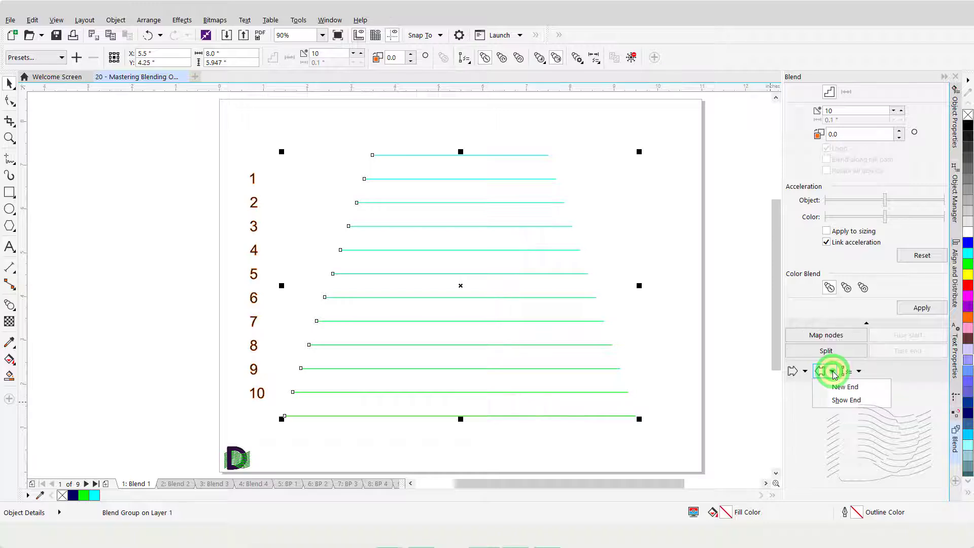
click(842, 401)
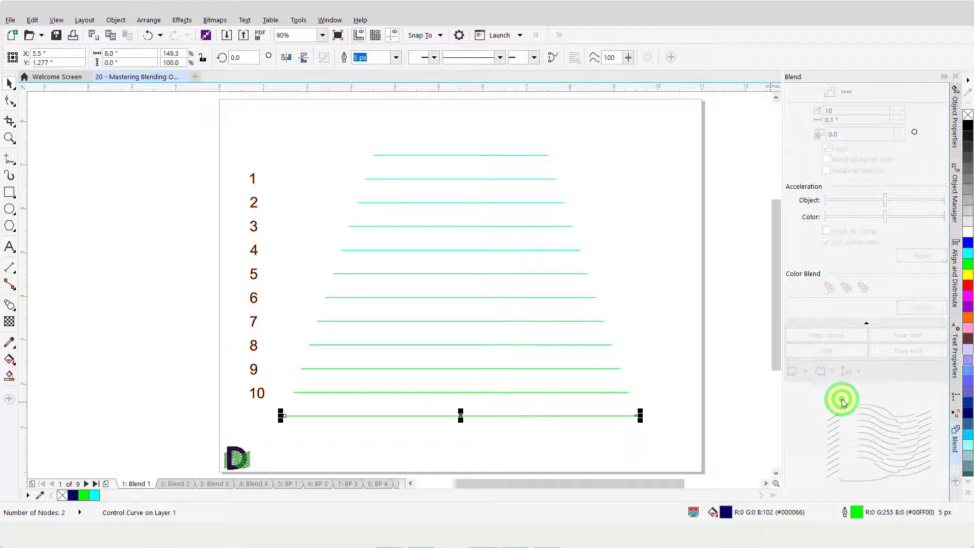
click(458, 53)
click(370, 59)
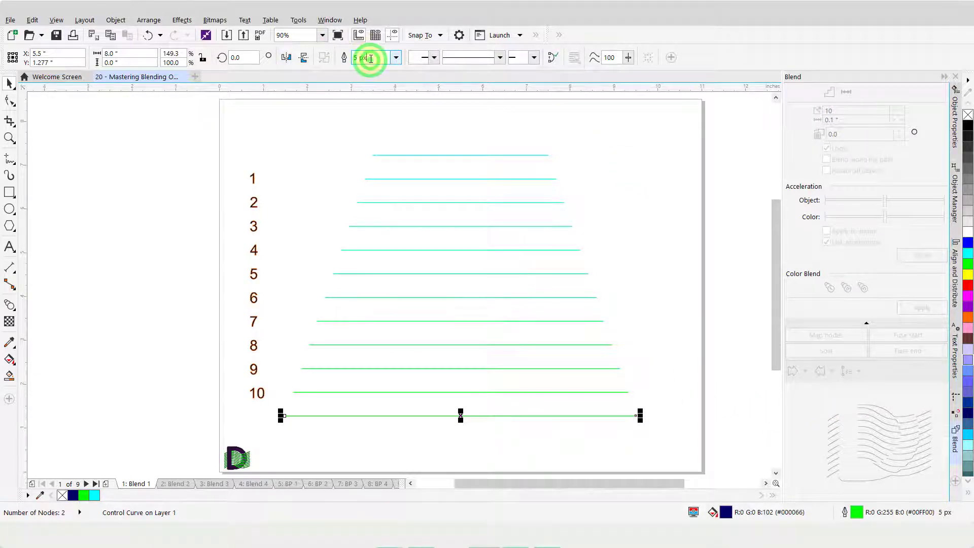
text(25)
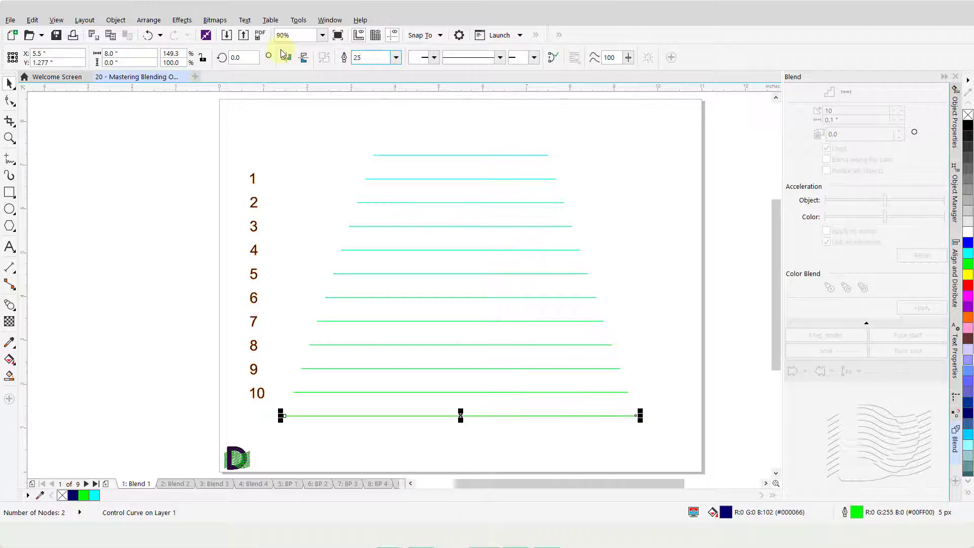
key(Return)
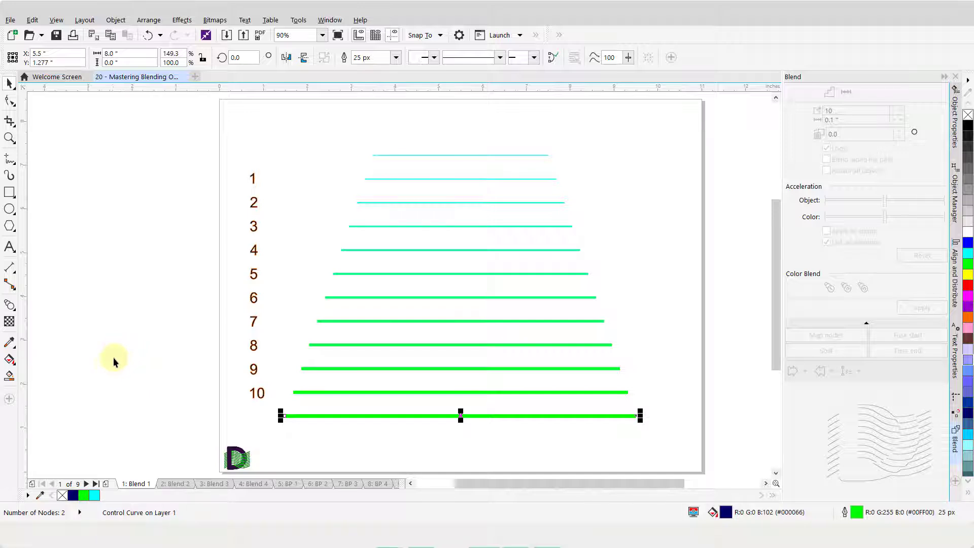
right_click(74, 495)
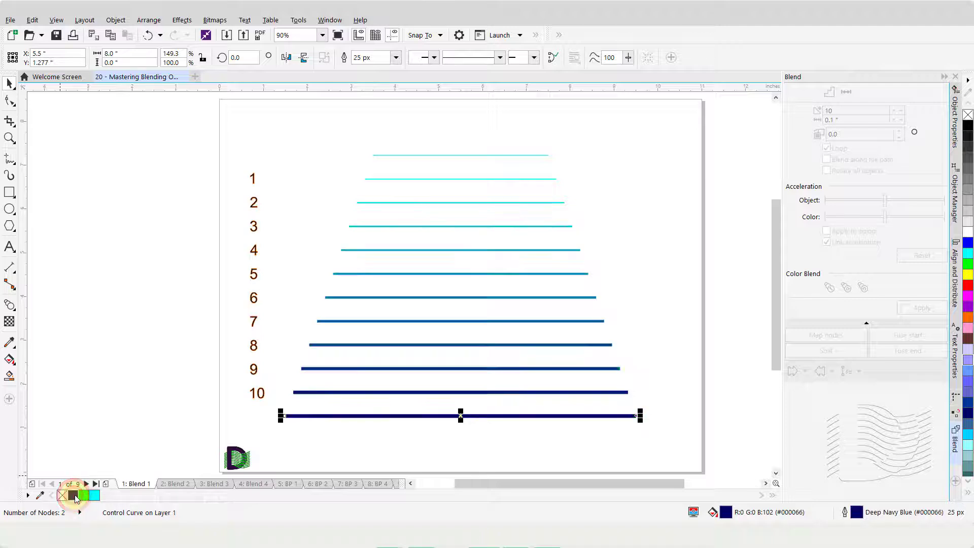
click(645, 284)
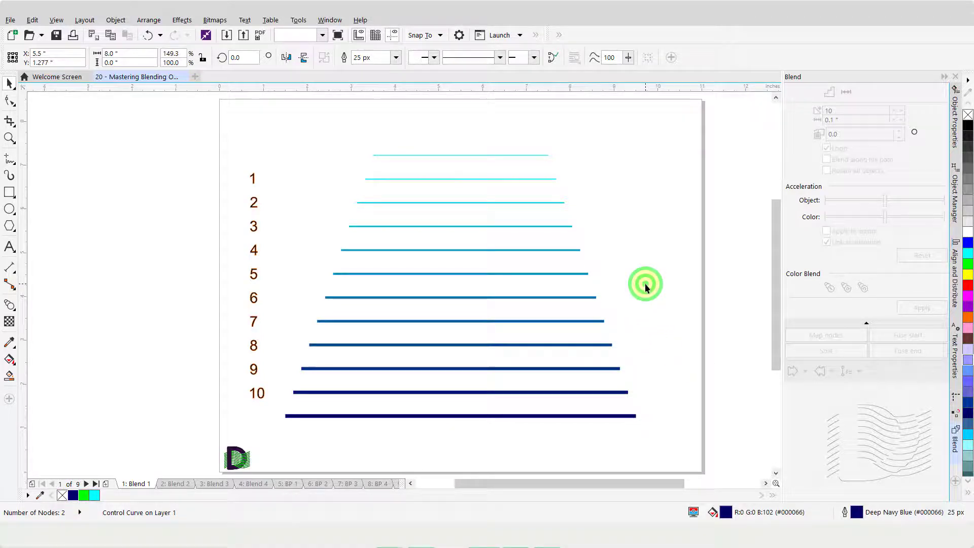
Set the number of steps in the line blend to 20 and apply it.
click(557, 298)
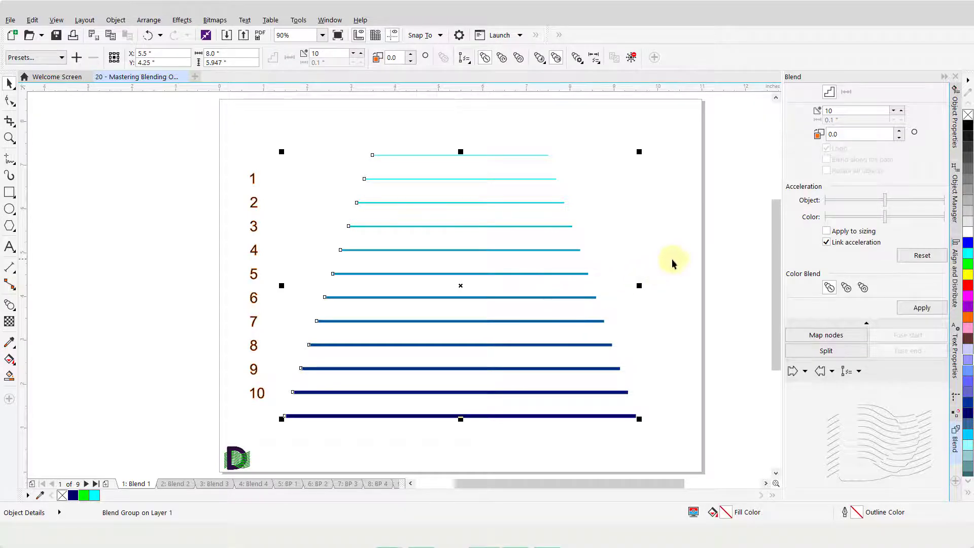
click(835, 112)
double_click(835, 111)
text(20)
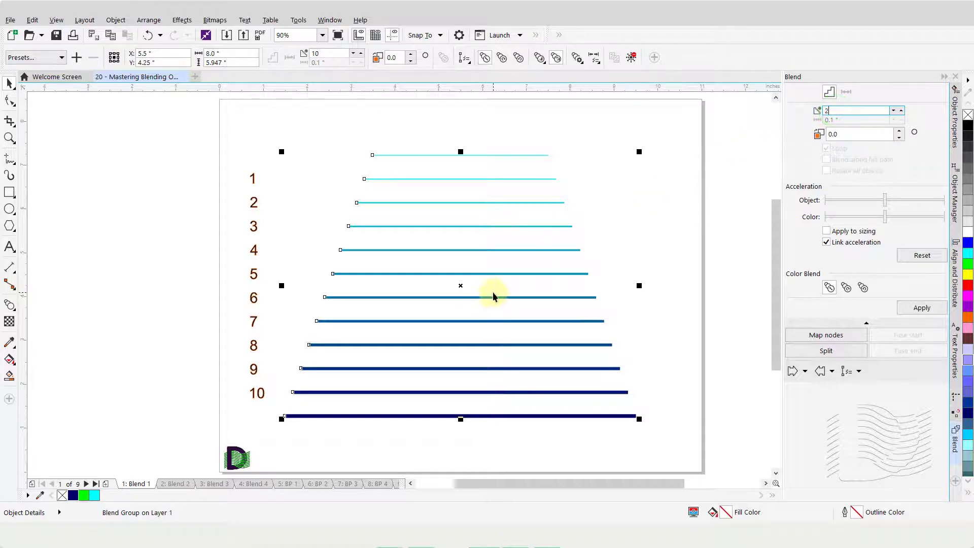
click(920, 308)
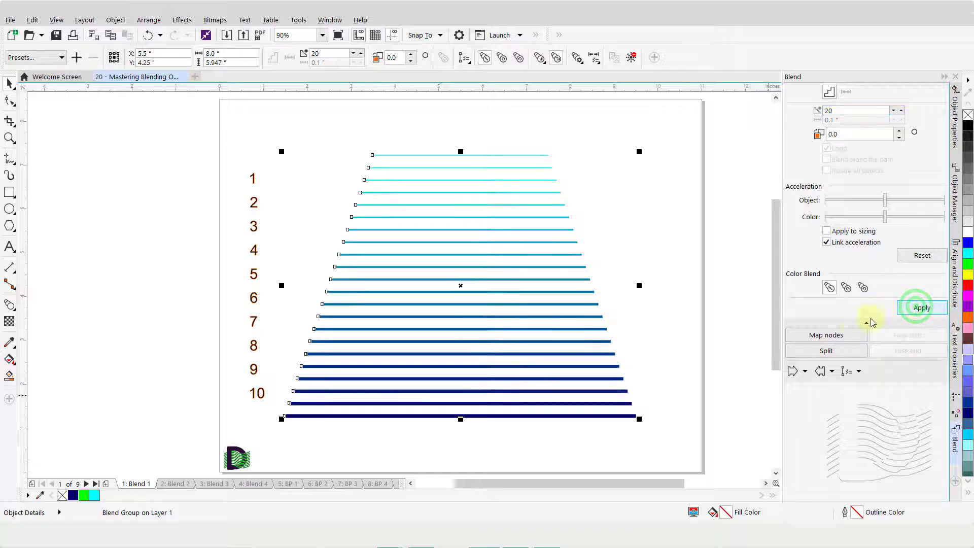
click(684, 337)
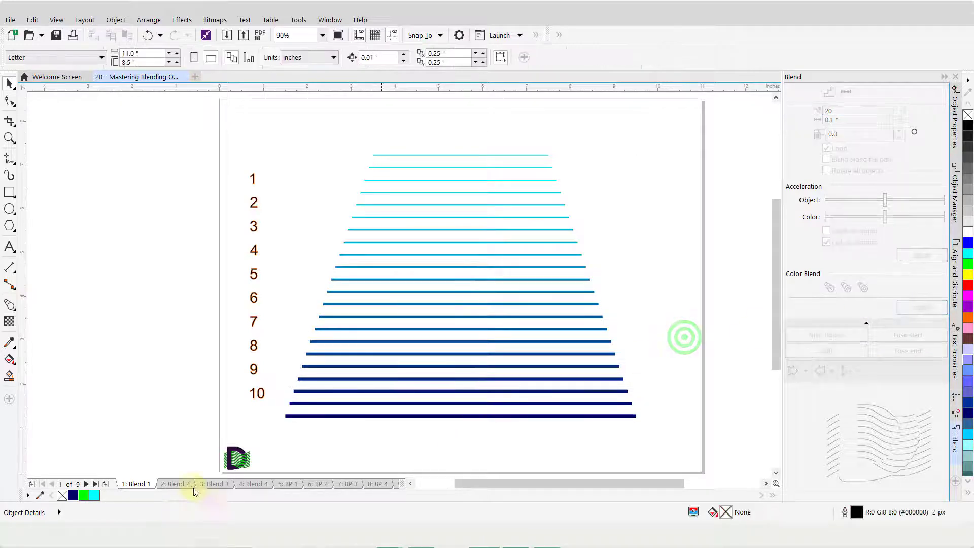
On the Blend 2 page, blend the cyan line and the navy line using 800 steps.
click(172, 484)
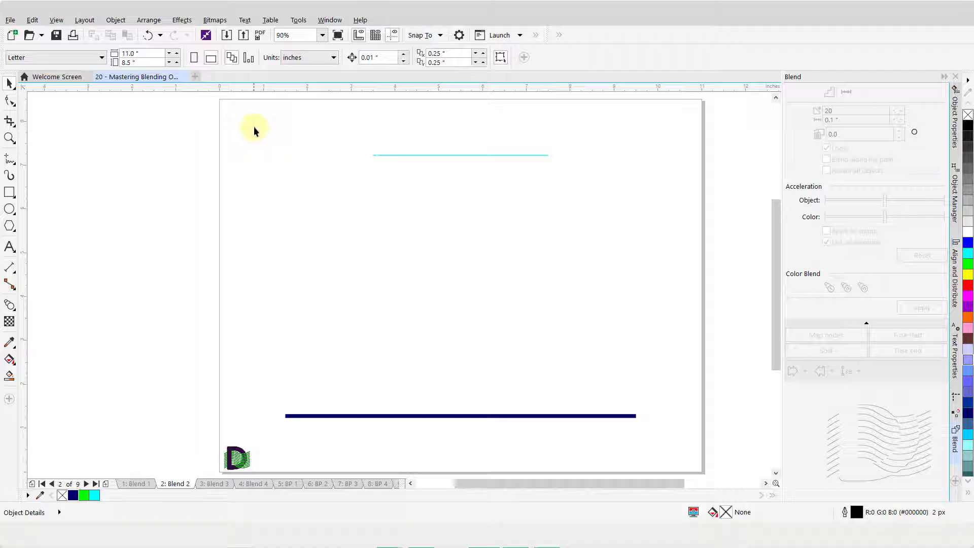
drag(254, 131, 652, 431)
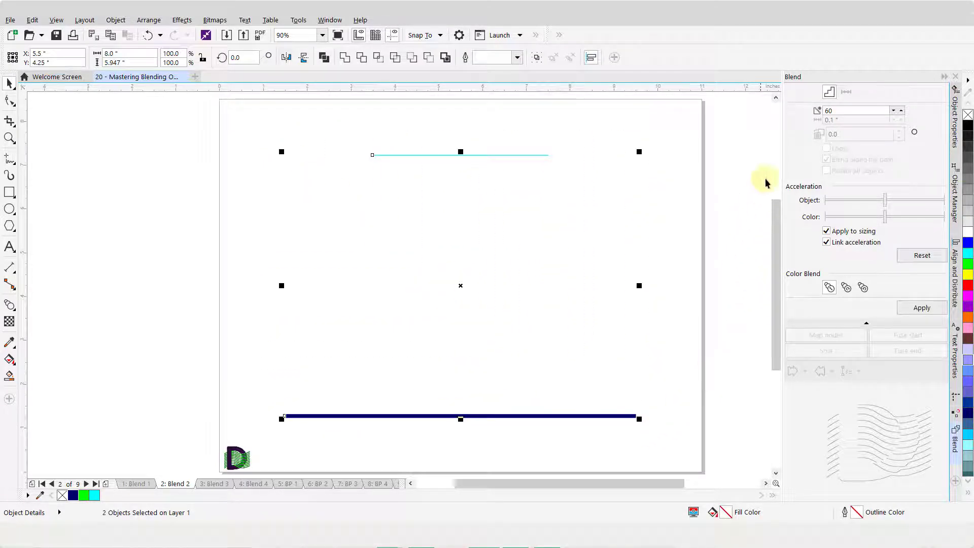
double_click(835, 111)
text(800)
click(922, 308)
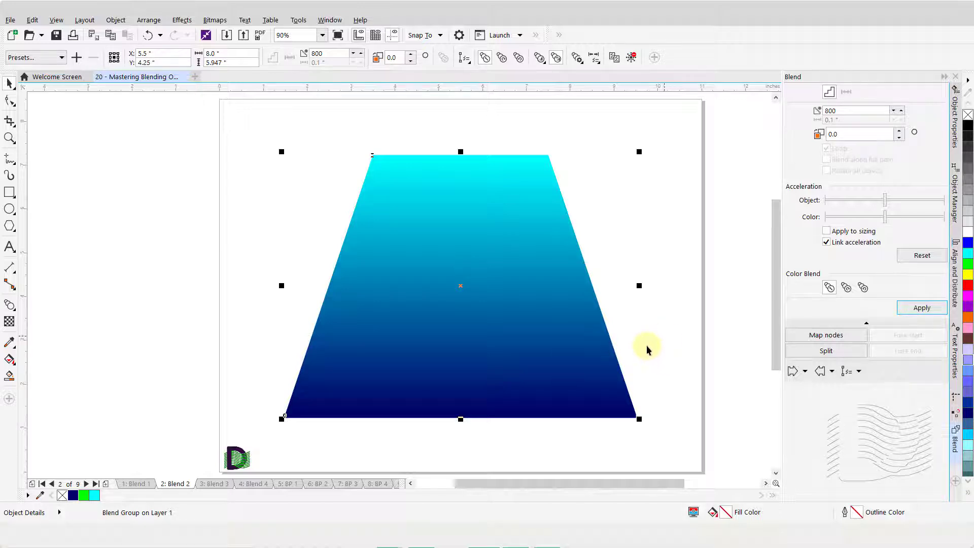
Enable Apply to sizing for the 800-step blend, raise the linked object and color acceleration to maximum, and apply it.
click(827, 234)
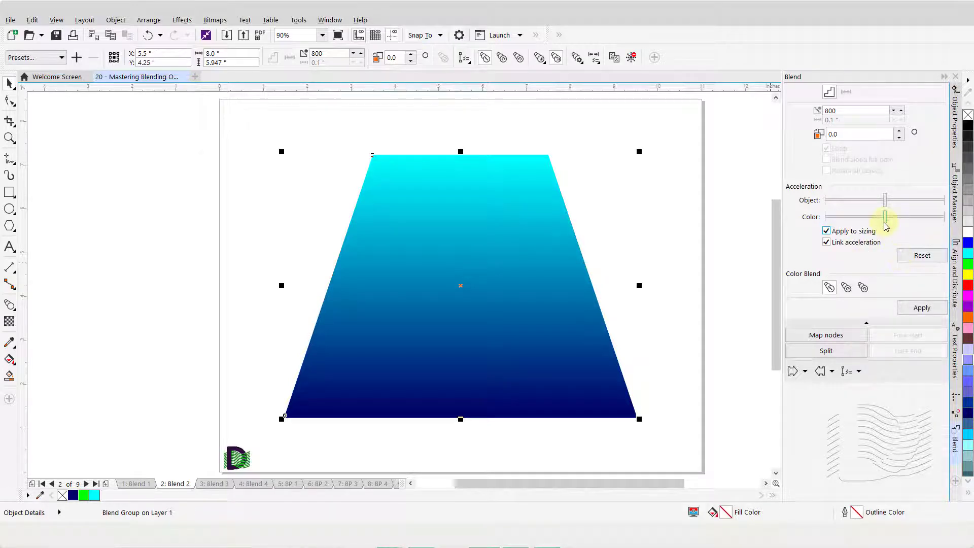
drag(886, 223, 948, 223)
click(922, 307)
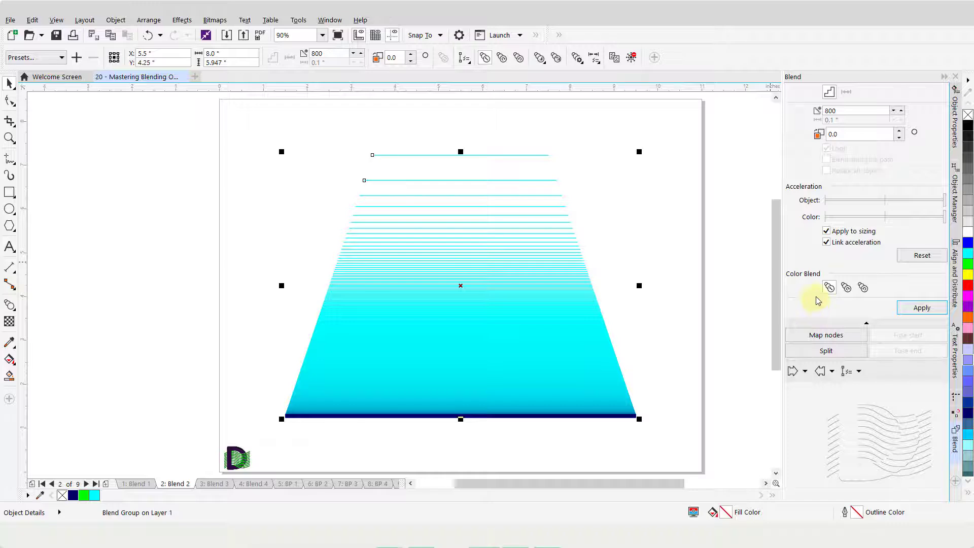
Unlink the blend's acceleration, lower color acceleration to near minimum, and turn off Apply to sizing, applying the changes to the blend.
click(827, 243)
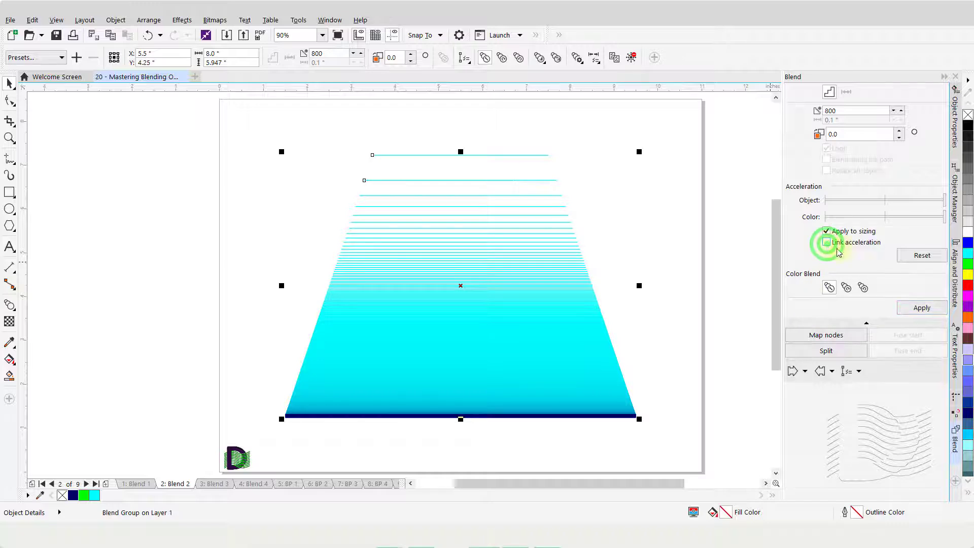
drag(945, 219, 843, 229)
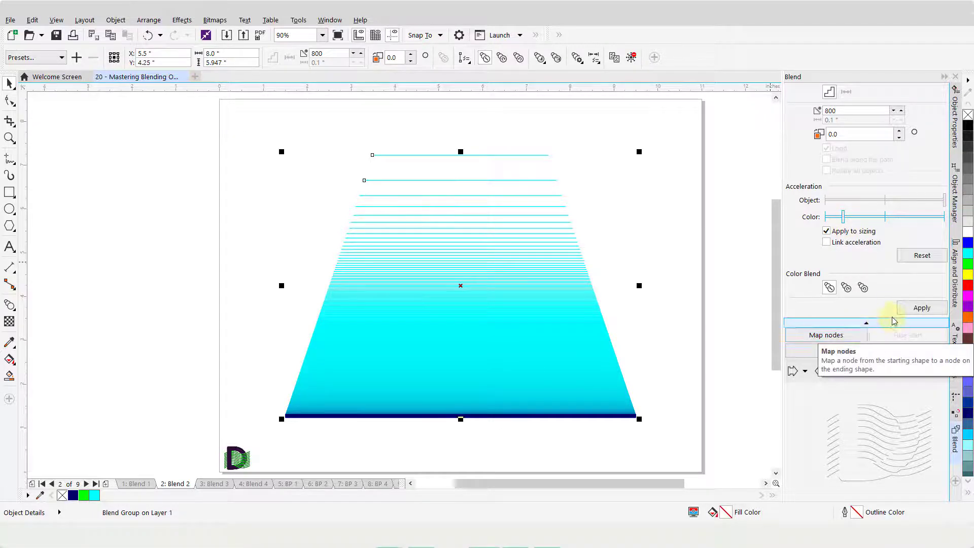
click(922, 307)
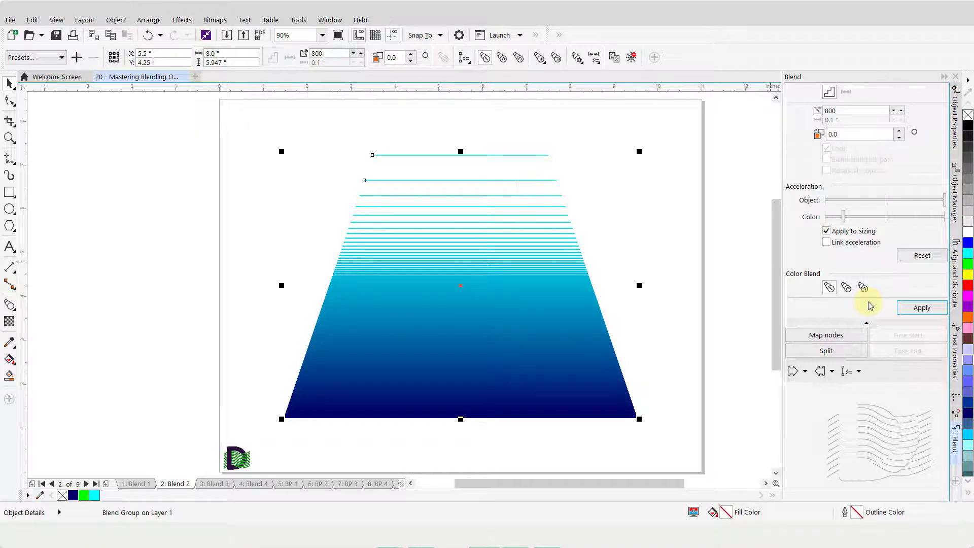
click(827, 232)
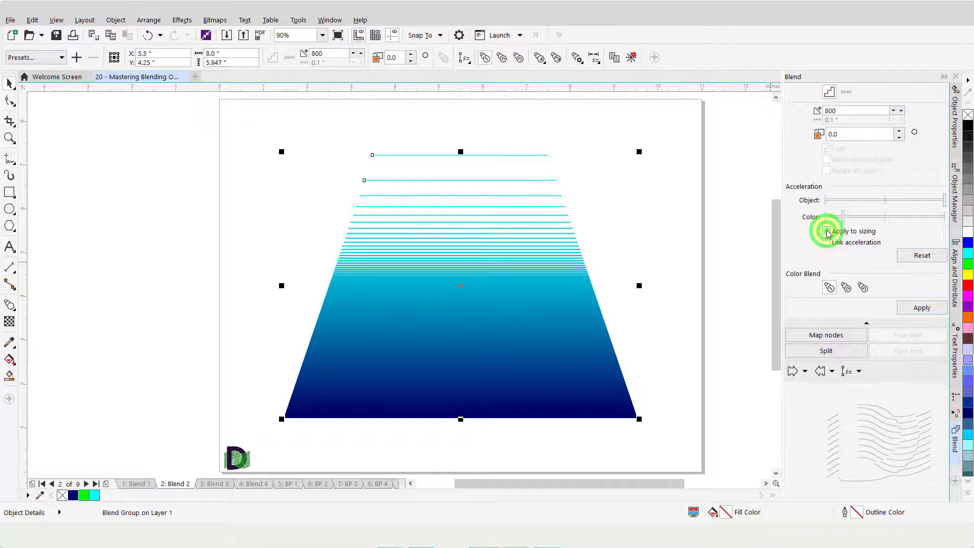
click(914, 308)
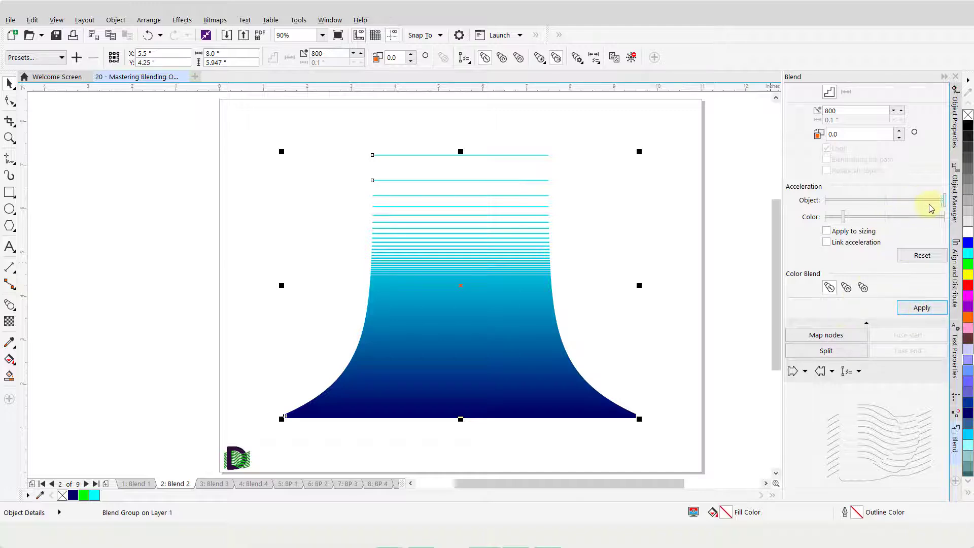
Apply minimum object acceleration with high color acceleration to the blend, and reset both accelerations to default.
drag(946, 199, 920, 224)
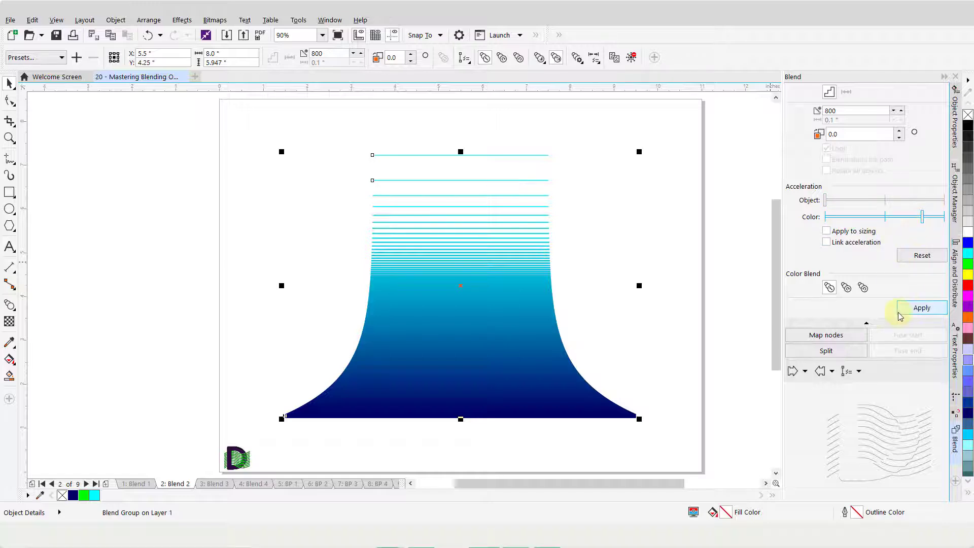
click(921, 309)
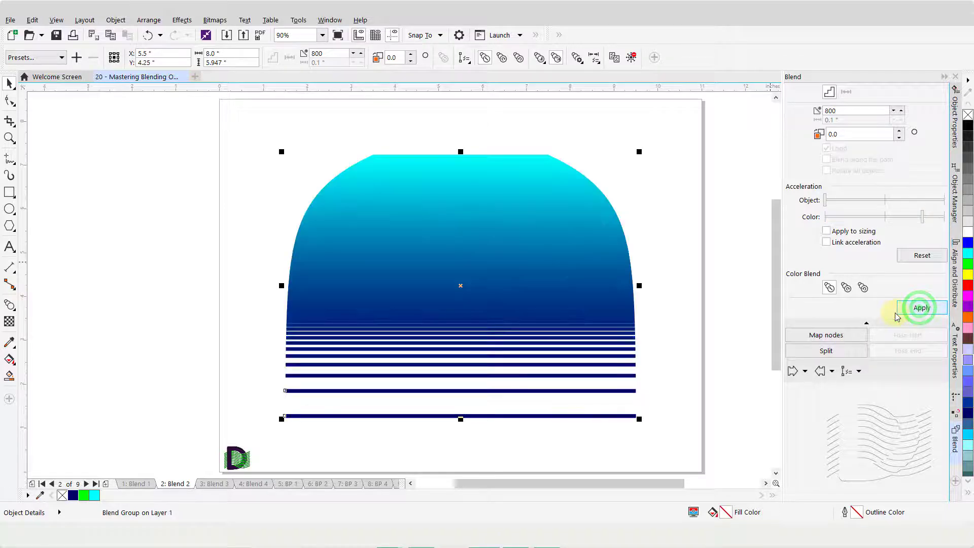
click(924, 257)
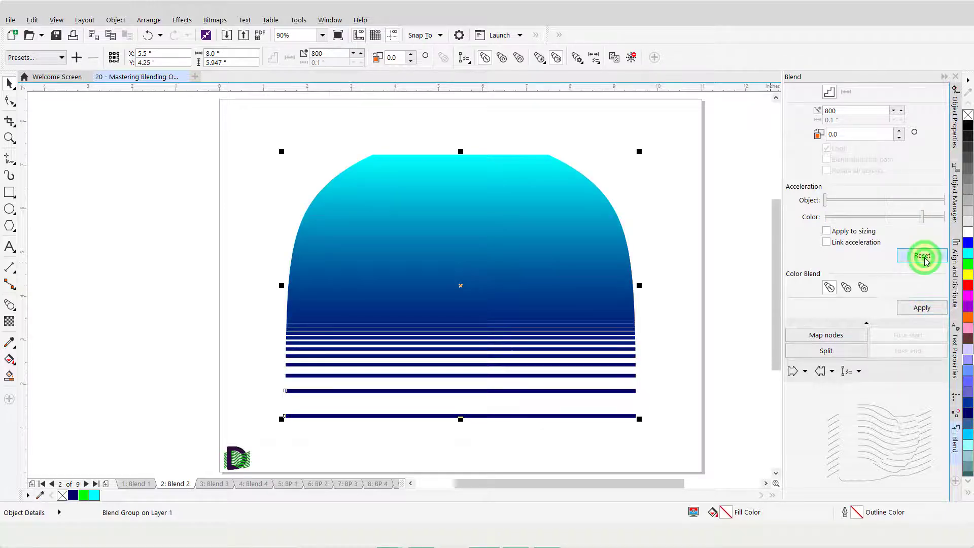
click(923, 308)
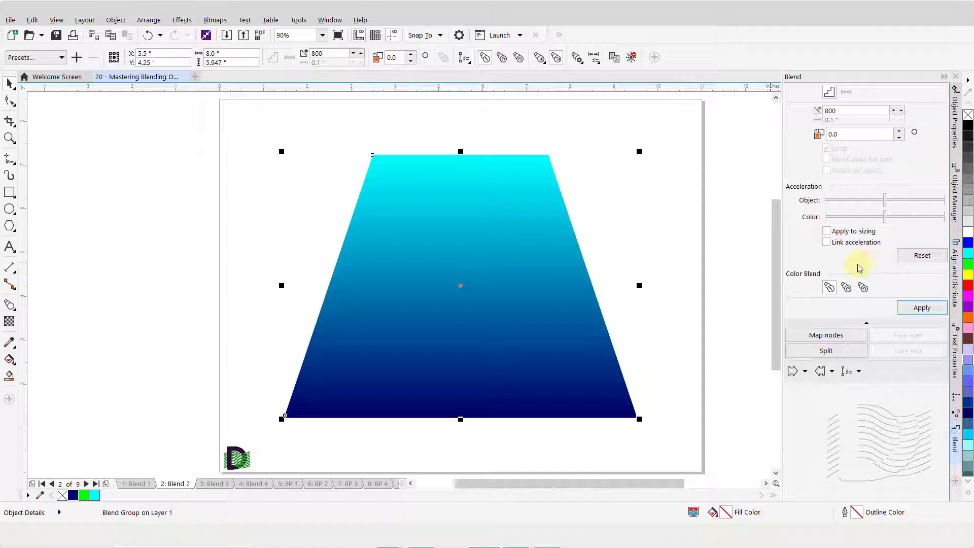
Map the navy line's left node to the cyan line's right node, and undo the mapping.
click(833, 337)
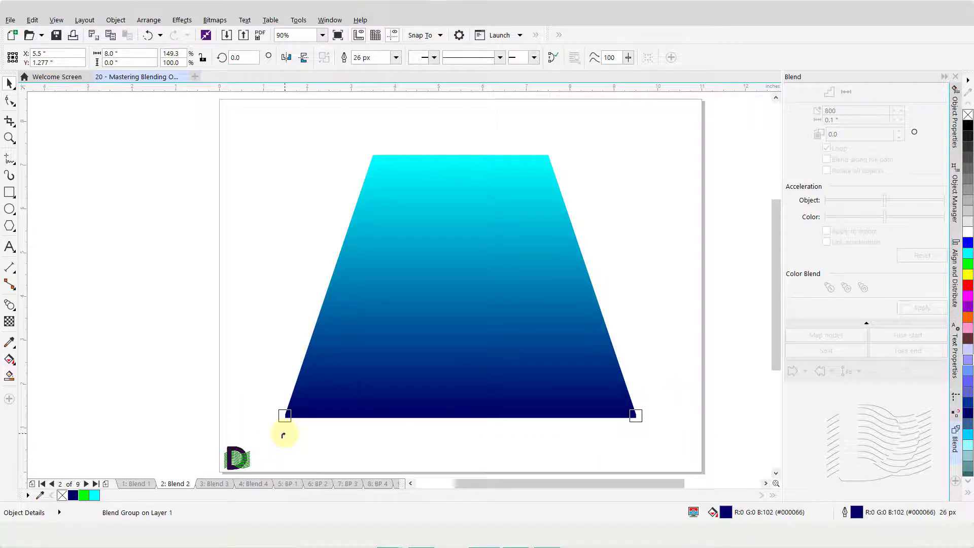
click(283, 418)
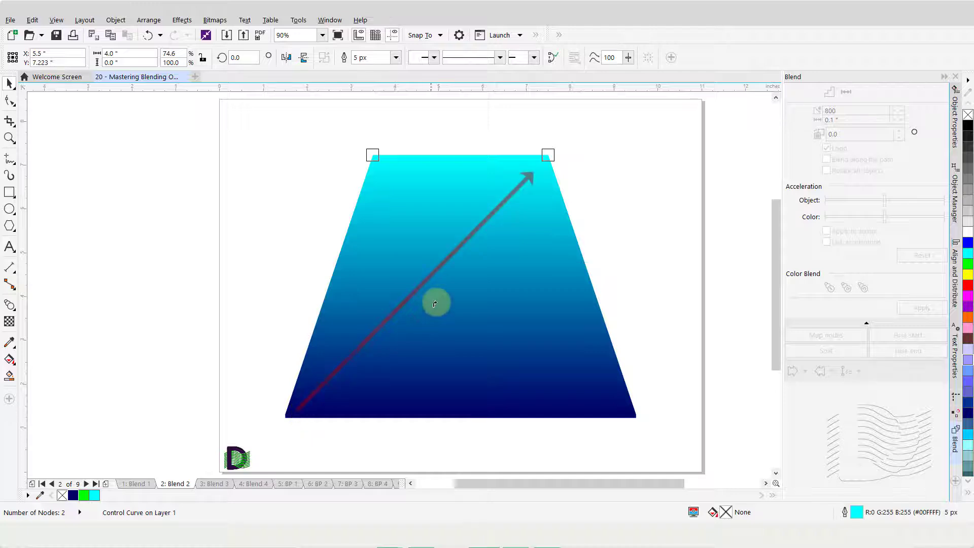
drag(526, 189, 547, 154)
click(673, 321)
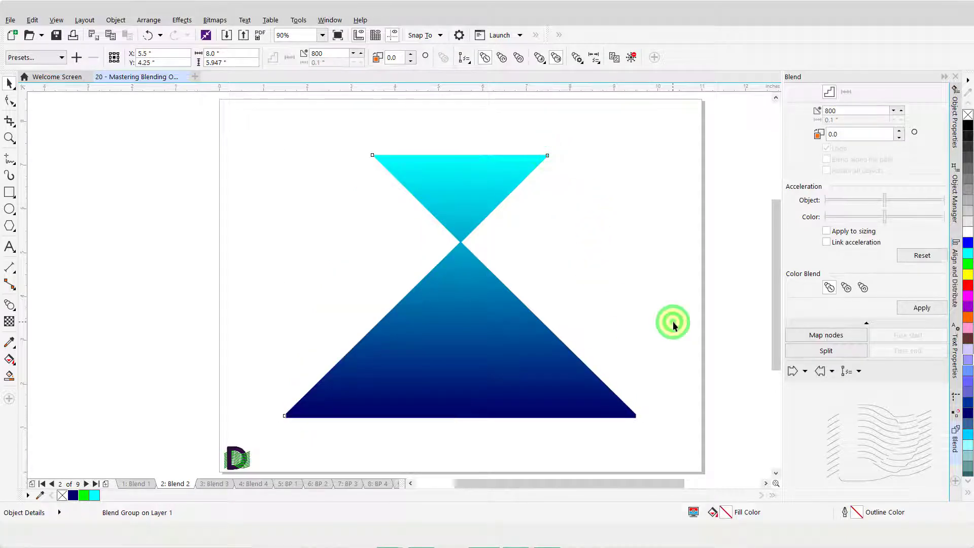
key(ctrl+z)
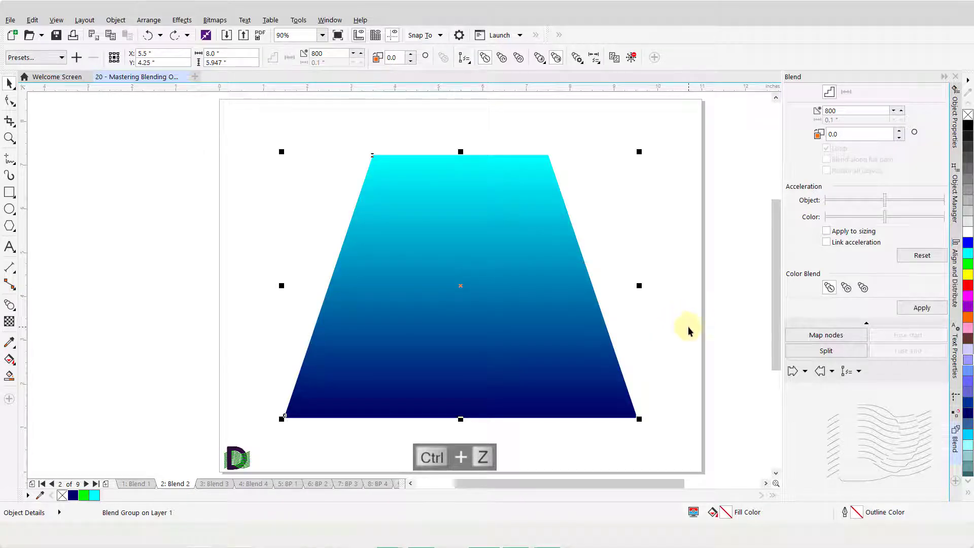
Split the 800-step blend at its middle line and give that line a green outline.
click(826, 351)
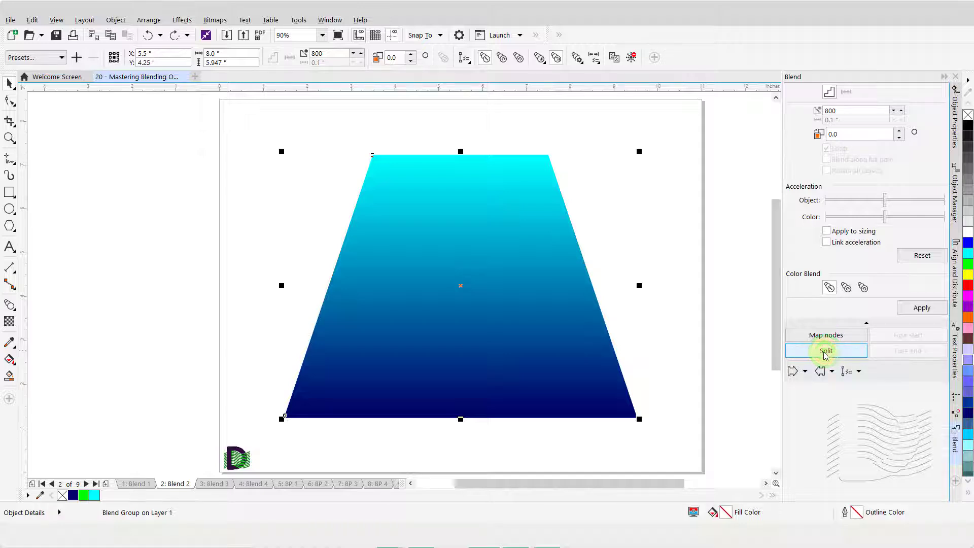
click(478, 283)
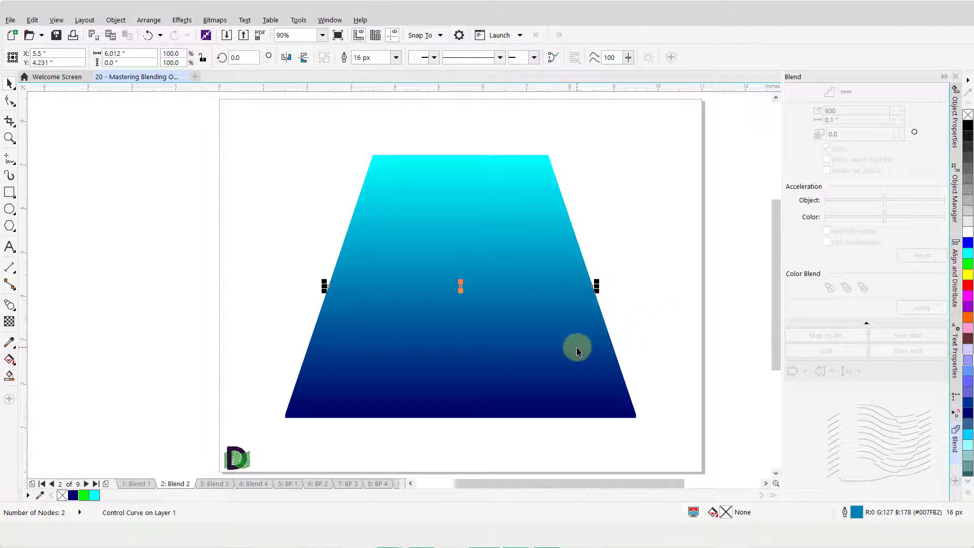
click(84, 494)
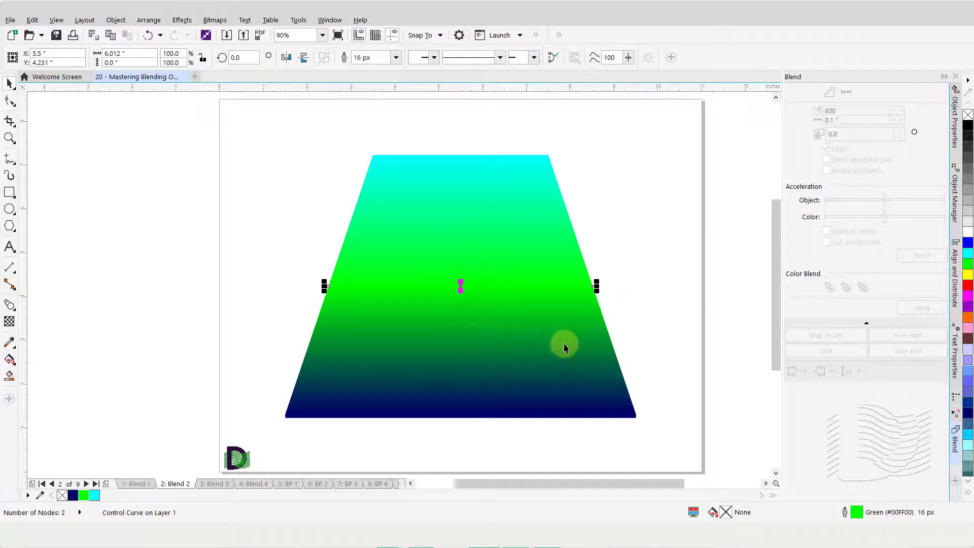
click(667, 264)
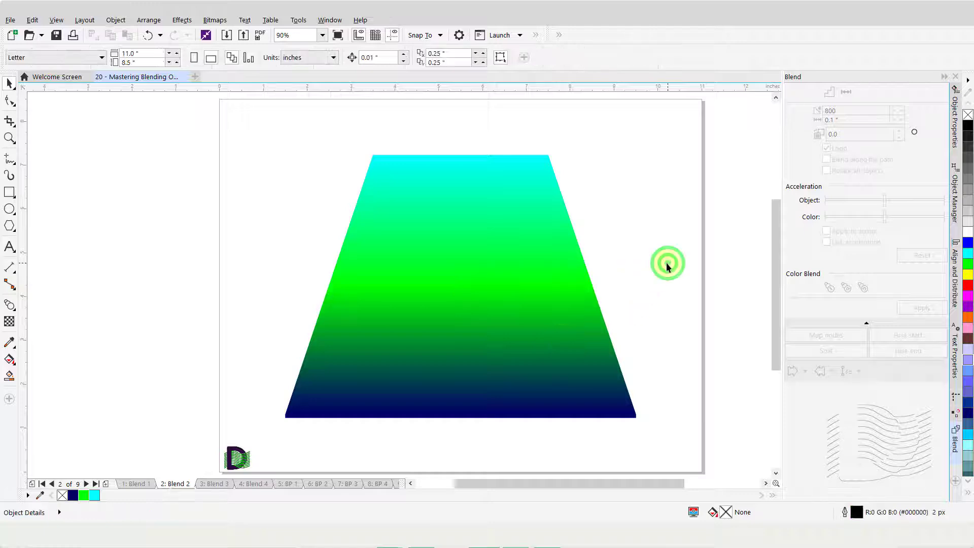
In the upper cyan-to-green blend, map the green line's right node to the cyan line's left node.
click(465, 187)
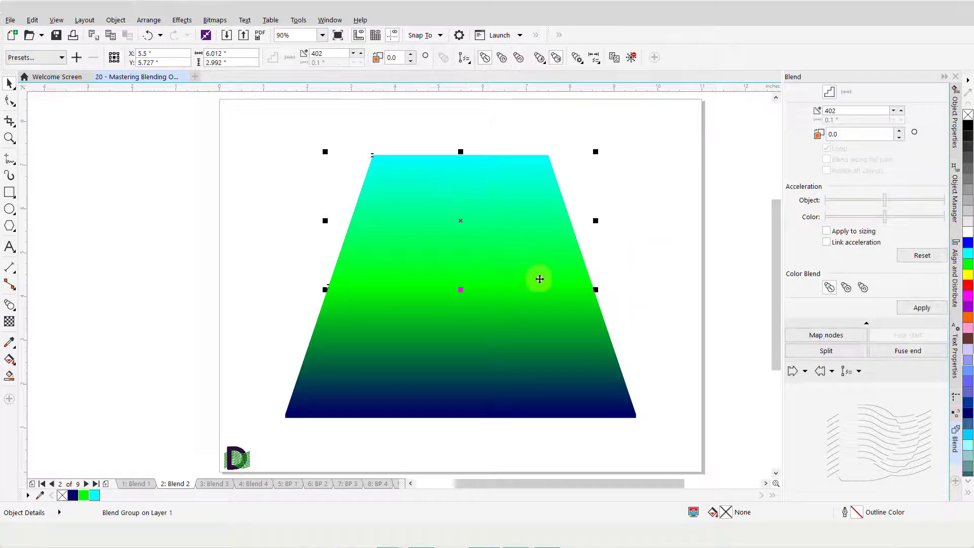
click(823, 334)
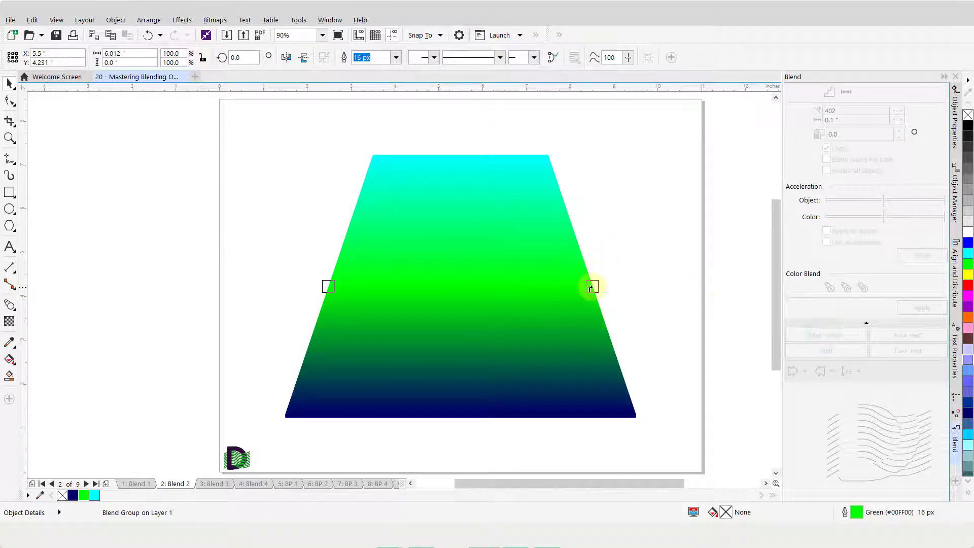
click(592, 287)
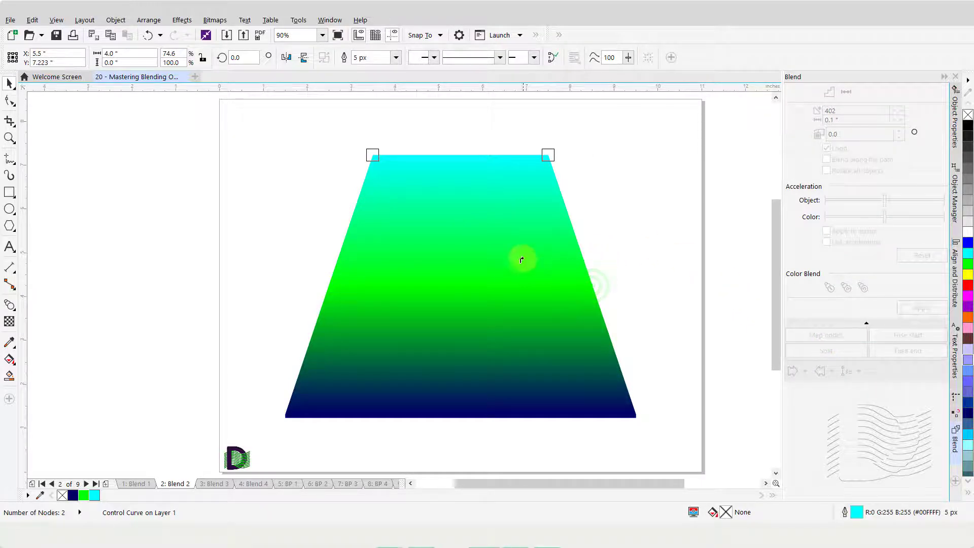
click(373, 156)
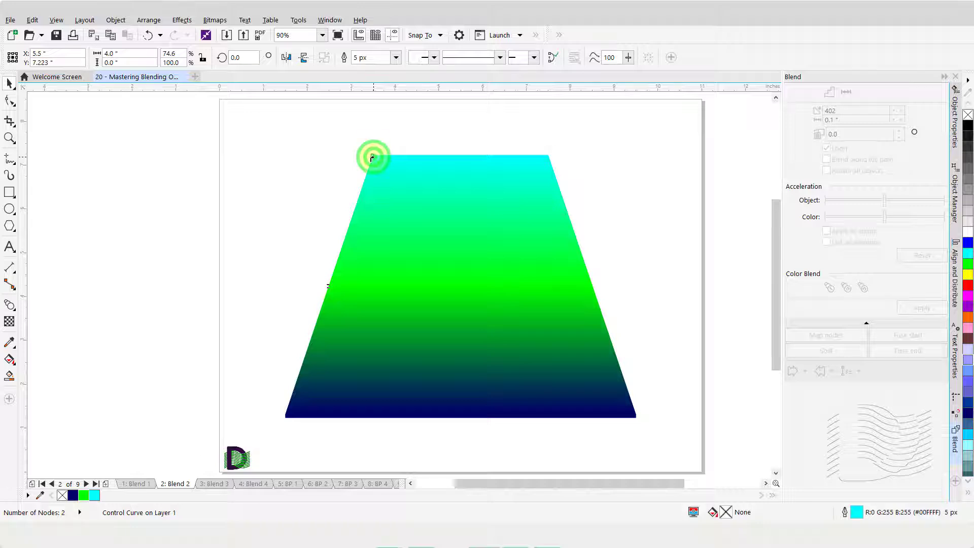
click(284, 320)
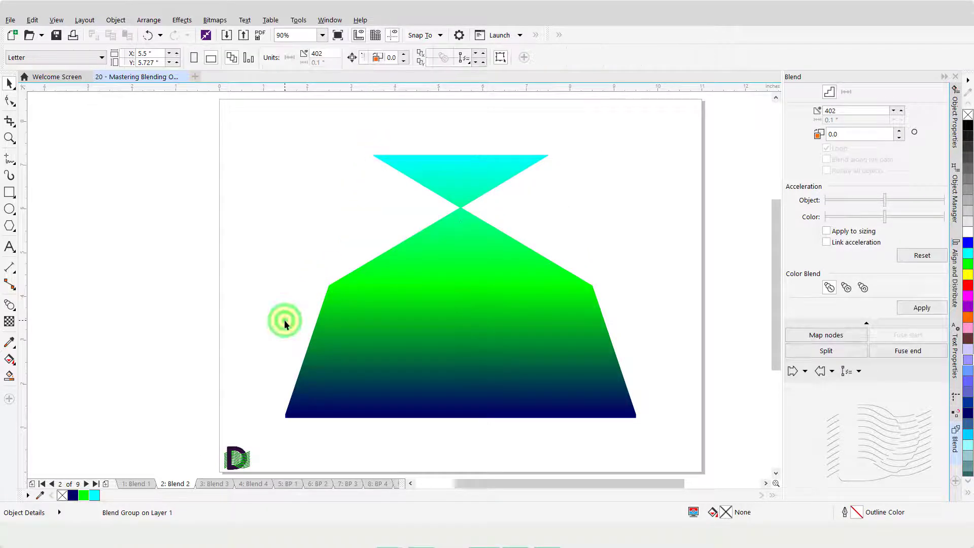
In the lower green-to-navy blend, map the navy line's right node to the green line's left node.
click(499, 346)
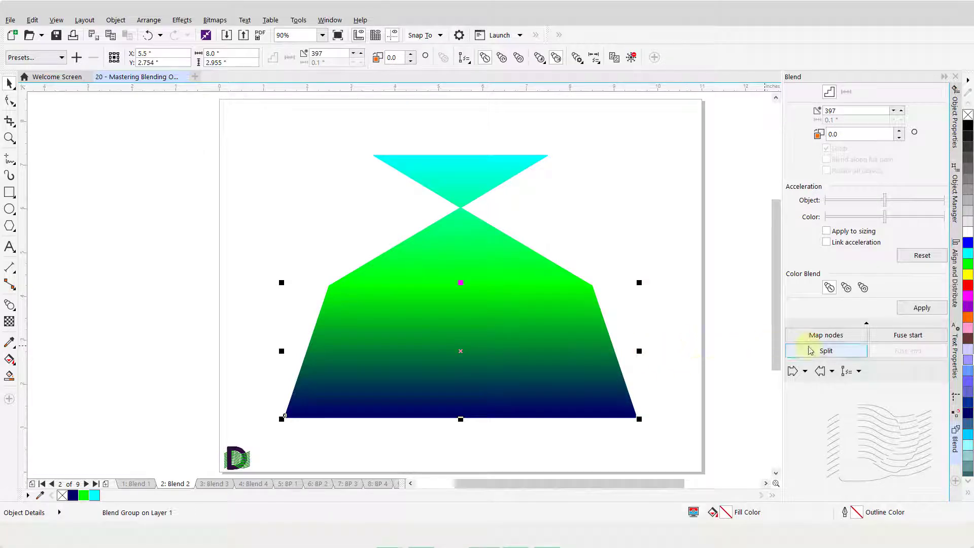
click(821, 335)
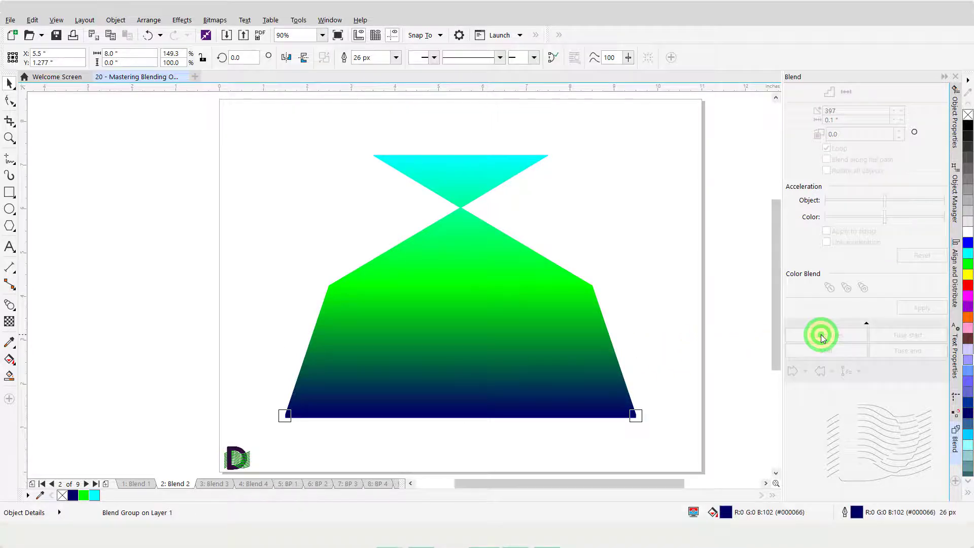
click(635, 415)
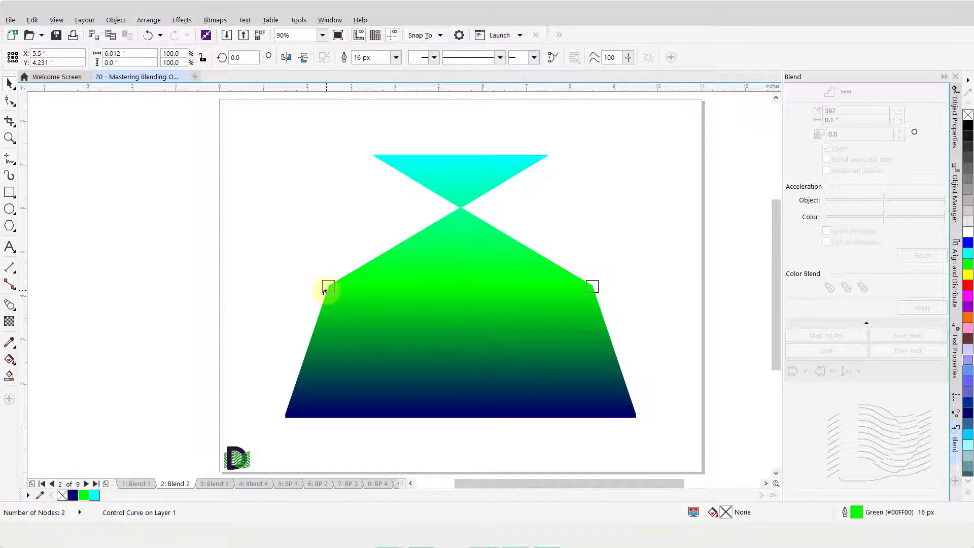
click(325, 289)
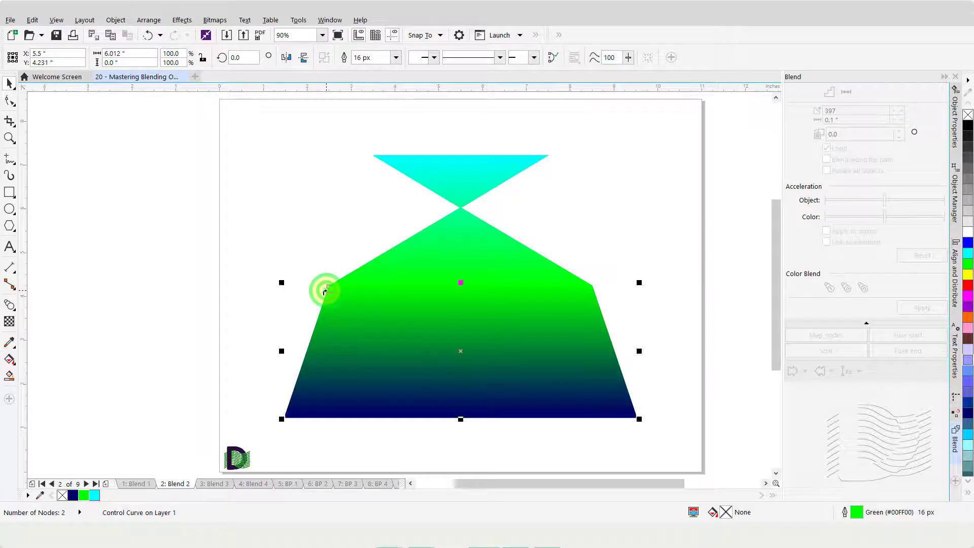
click(239, 381)
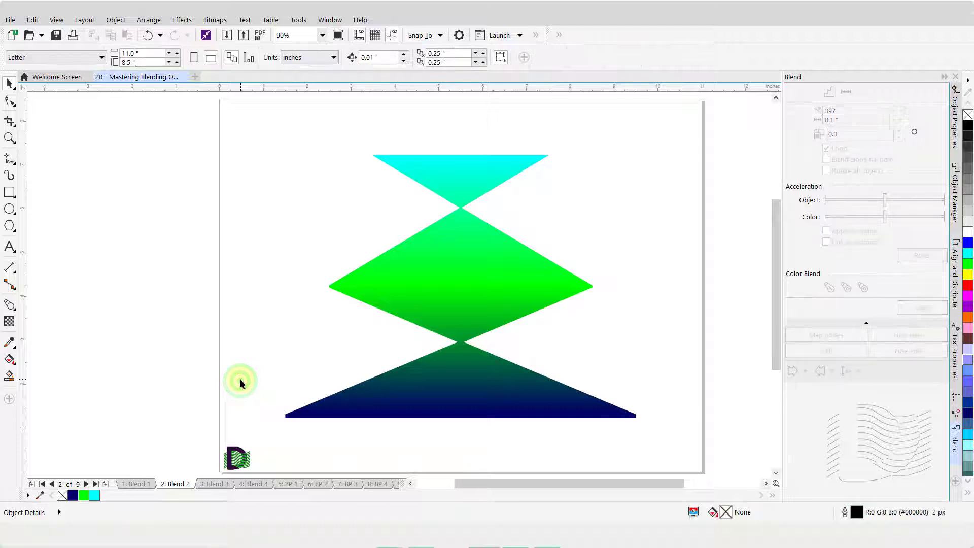
Undo the node mappings on both halves of the split blend and clear the selection.
key(ctrl+z)
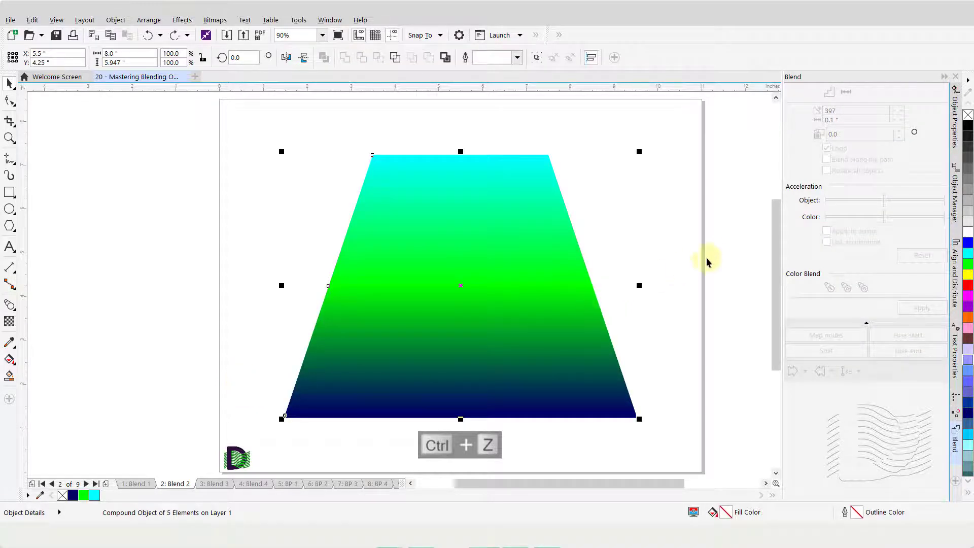
click(692, 249)
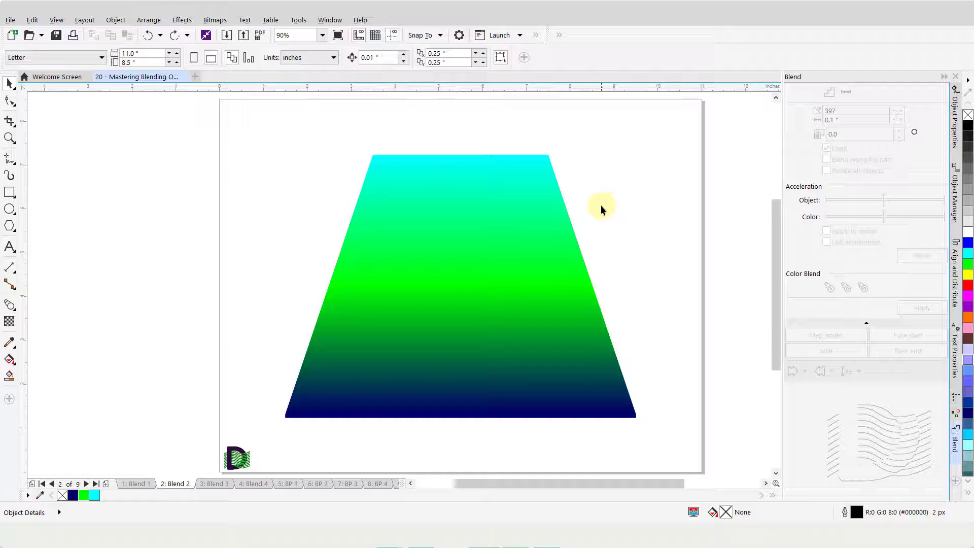
Fuse the end of the upper cyan-to-green blend, and undo the fuse to restore the green split.
click(469, 192)
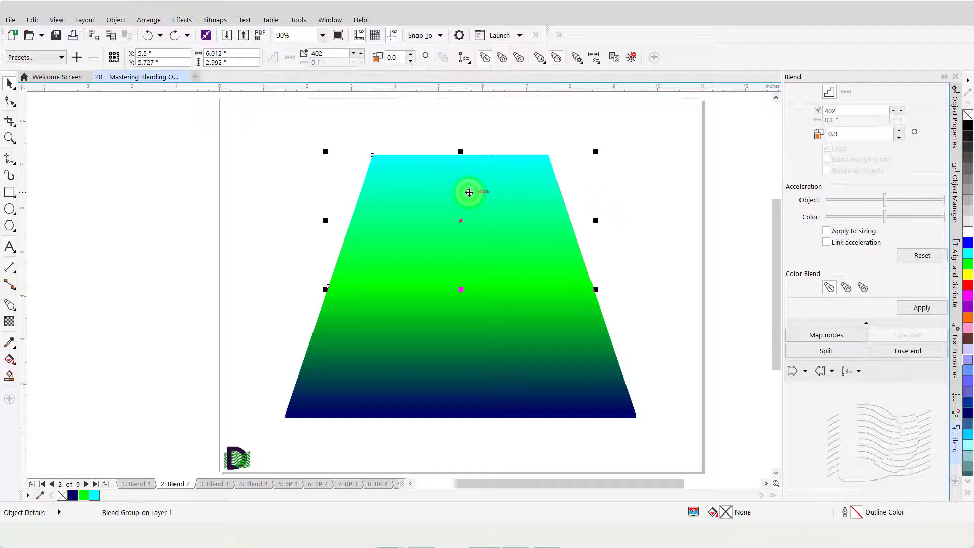
click(898, 351)
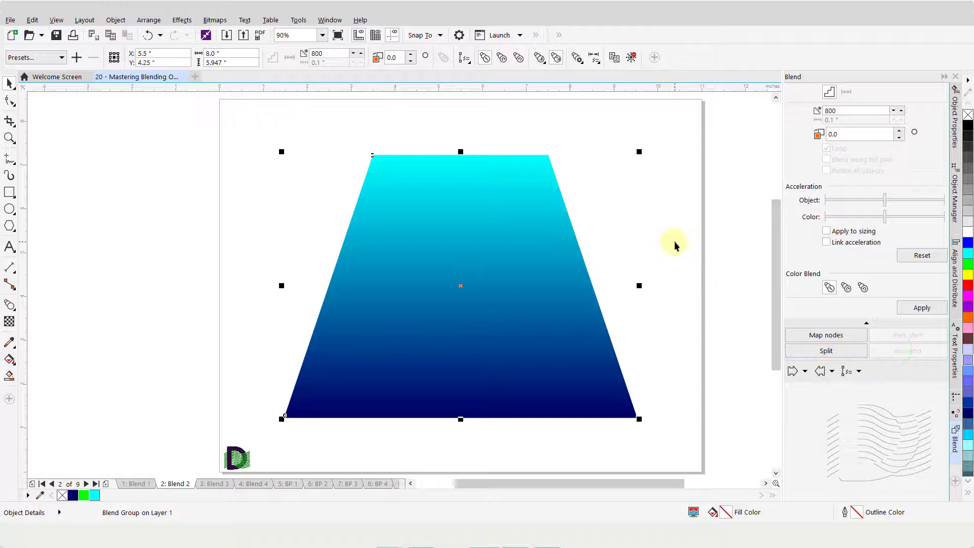
key(ctrl+z)
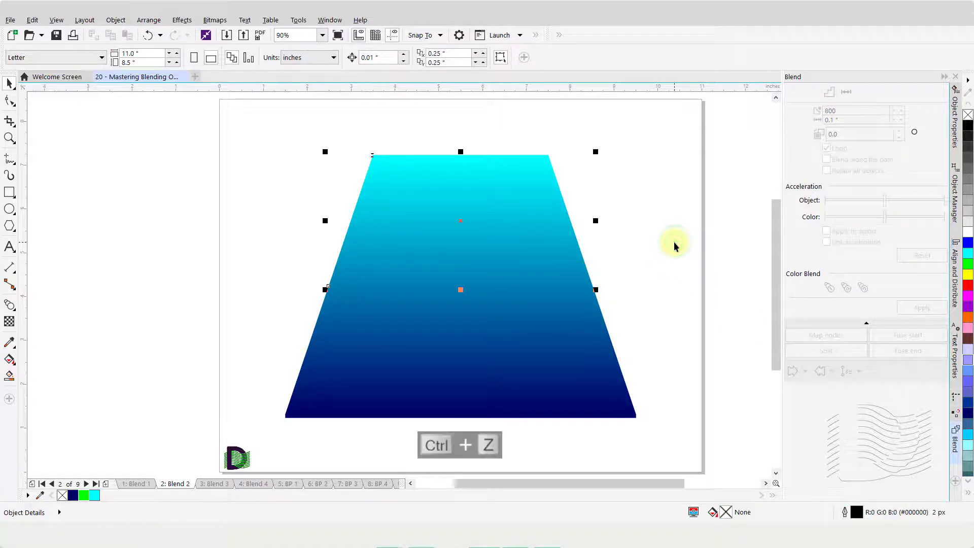
key(ctrl+z)
click(682, 284)
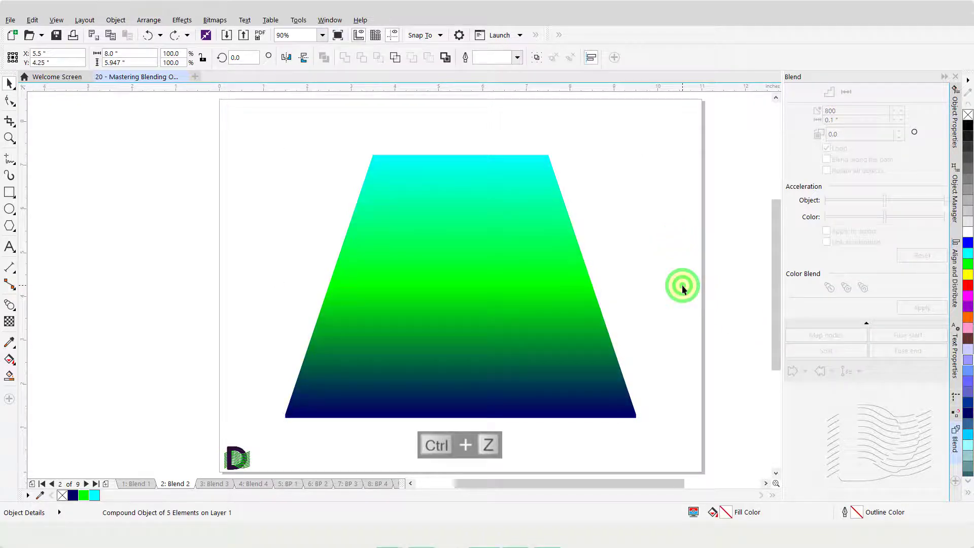
Fuse the start of the lower green-to-navy blend to rejoin the split blend.
click(470, 368)
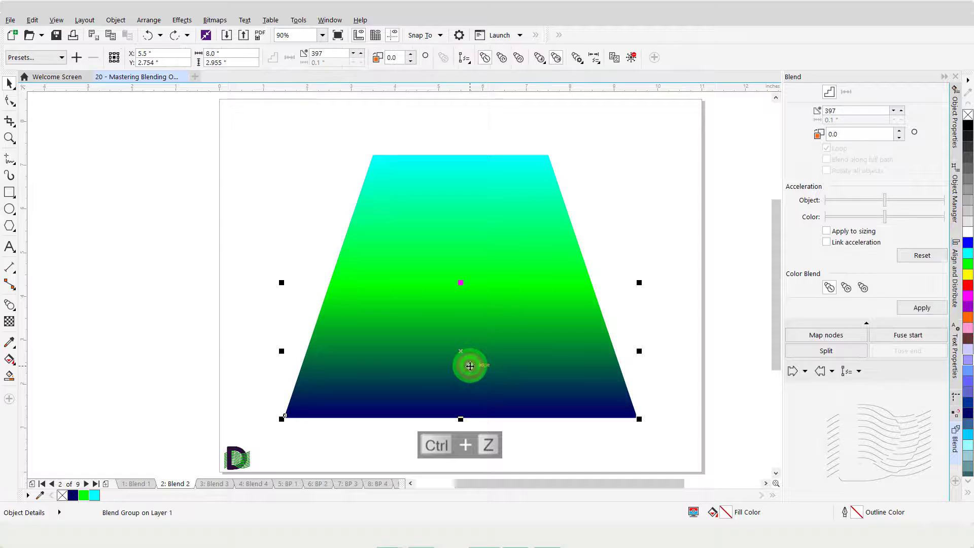
click(908, 336)
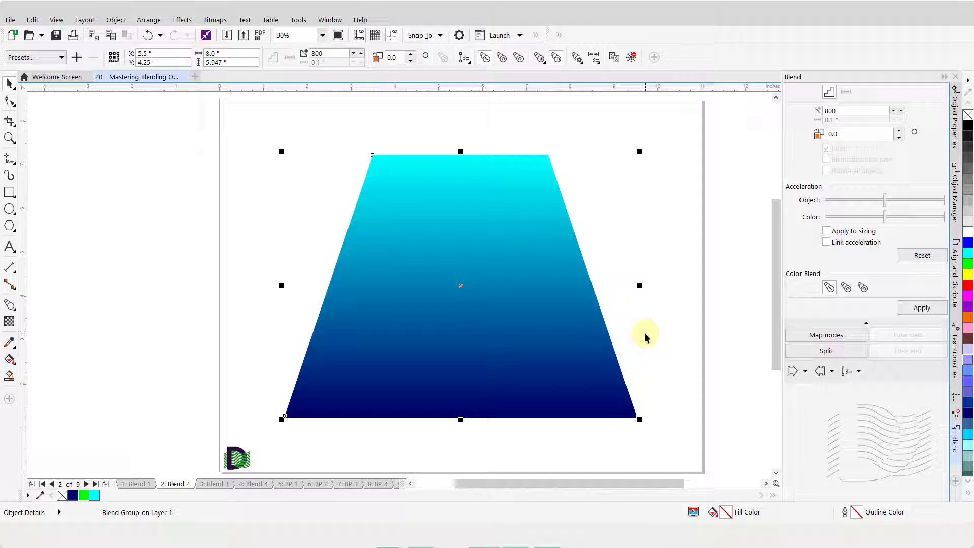
Clear the blend between the cyan and navy lines so that only the two original lines are left.
click(673, 324)
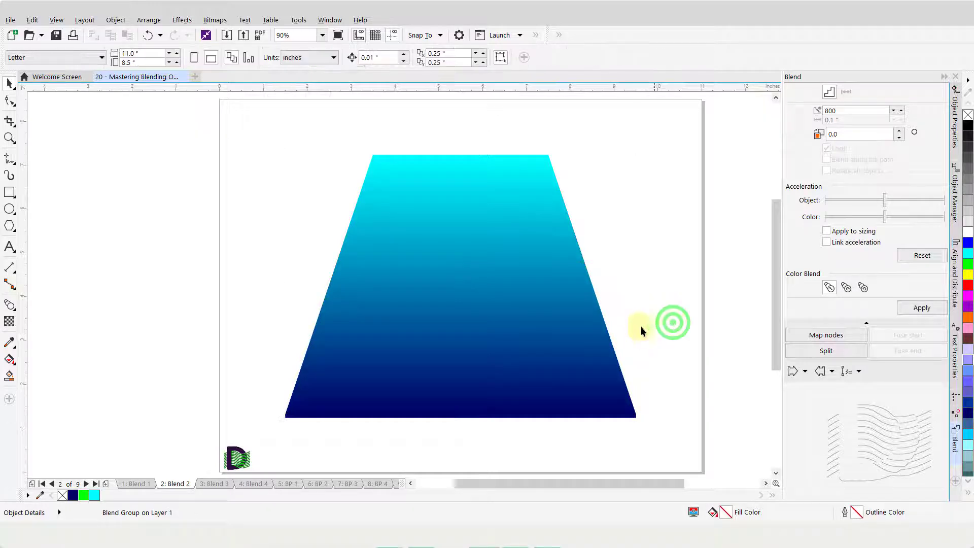
click(509, 346)
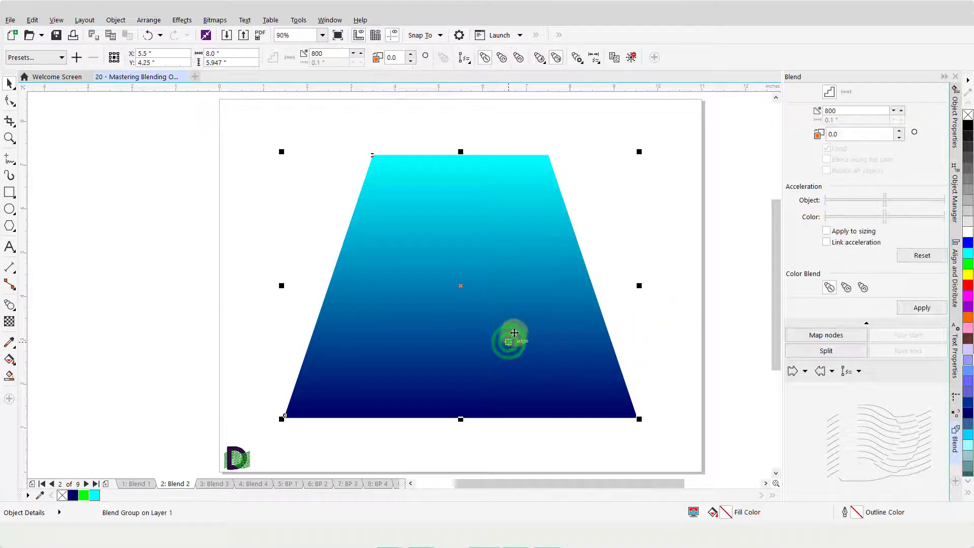
click(632, 58)
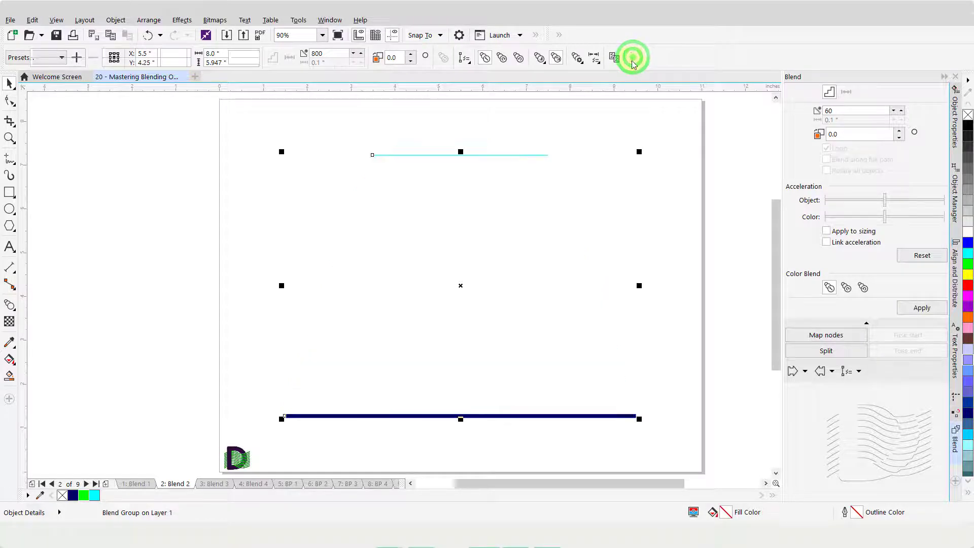
click(715, 224)
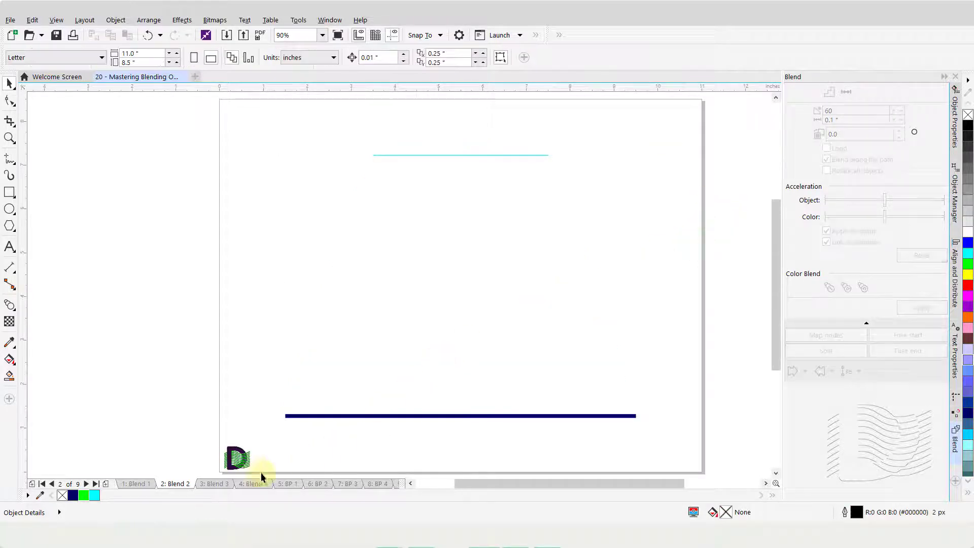
On the Blend 3 page, blend the blue sphere with the green pentagon using 5 steps.
click(214, 484)
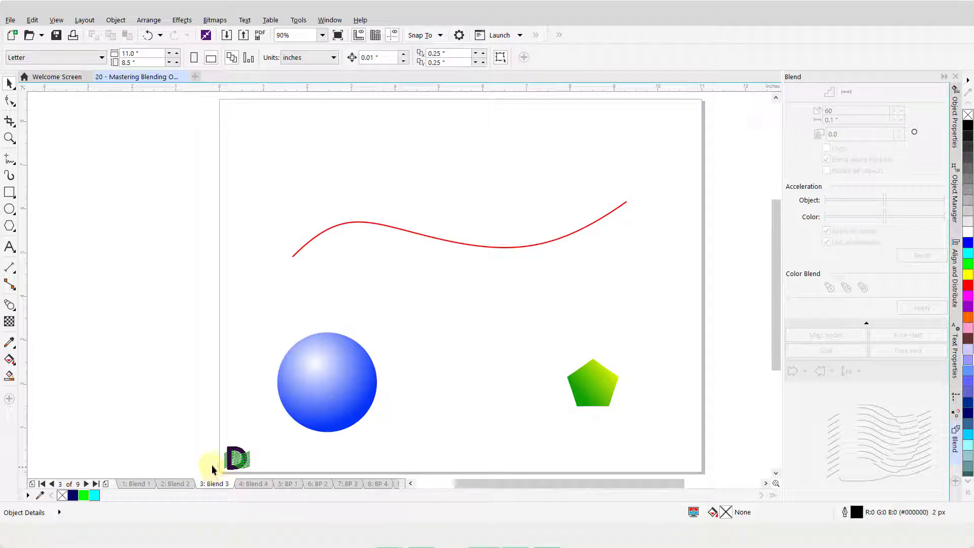
drag(255, 306, 619, 444)
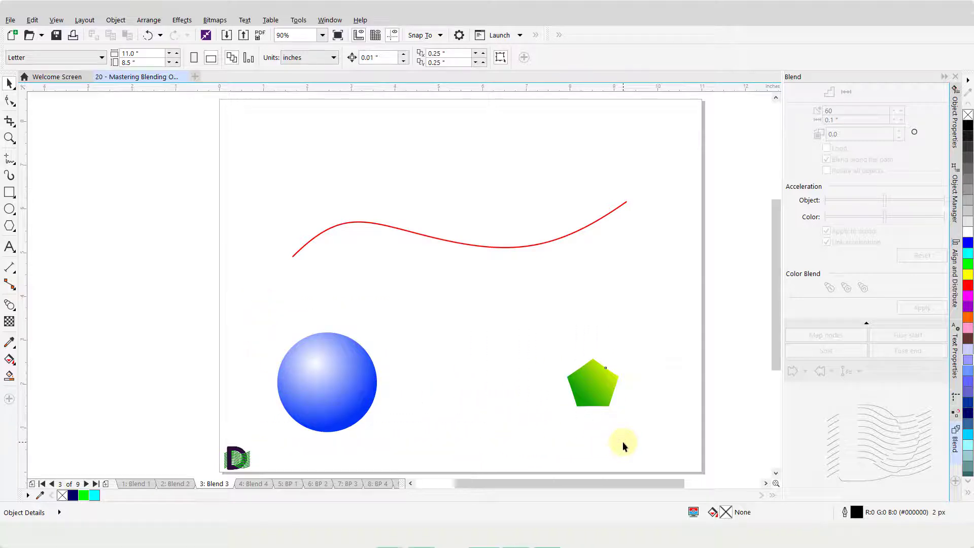
double_click(829, 110)
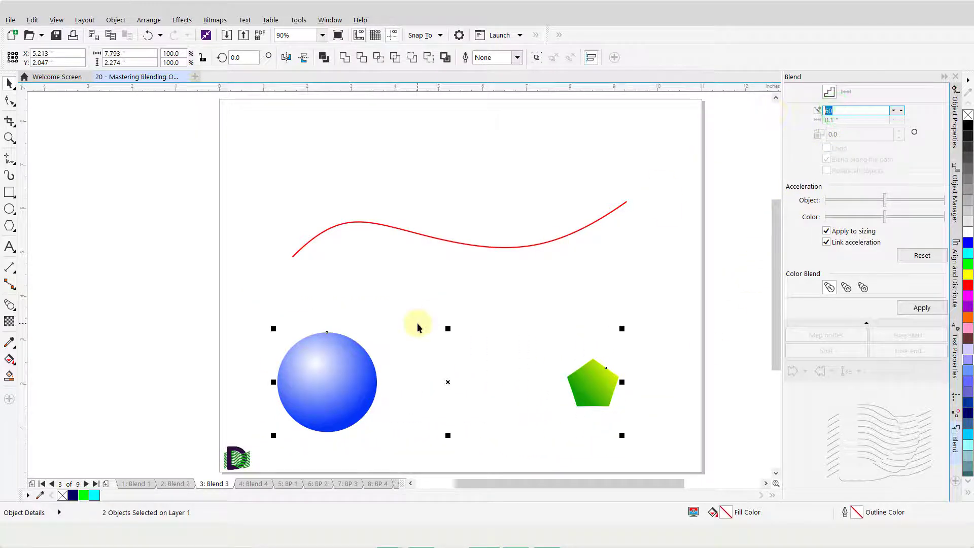
click(916, 307)
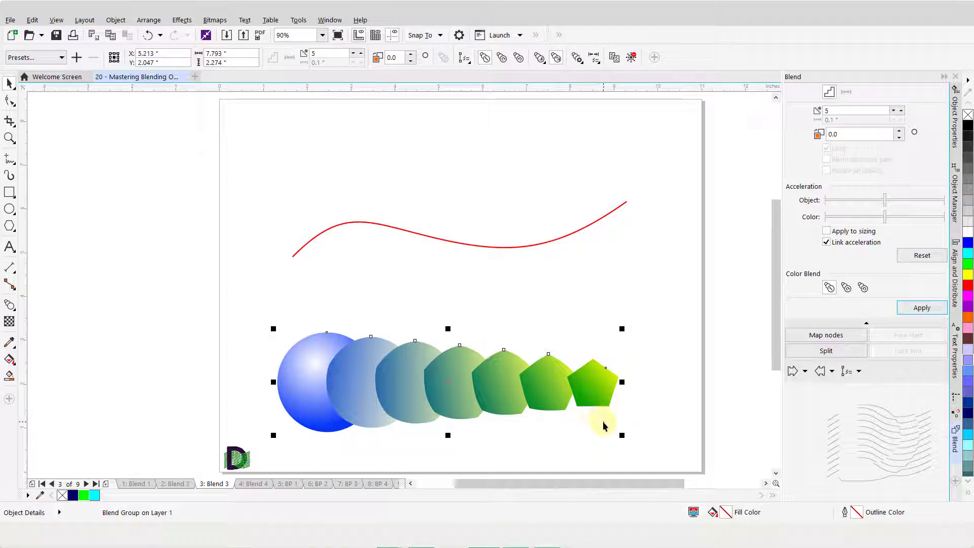
Show the blend's end object and move the green pentagon closer to the blue sphere, below the red curve.
click(832, 373)
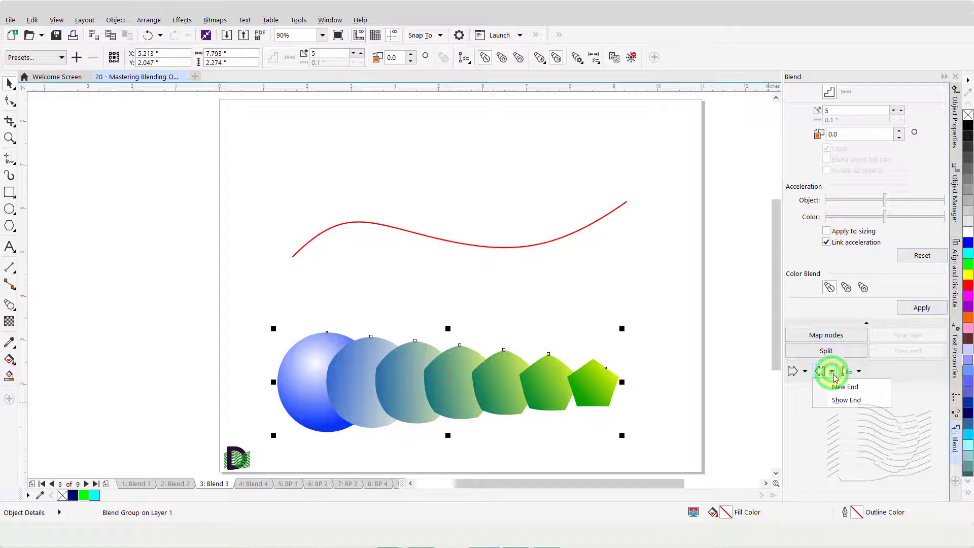
click(846, 401)
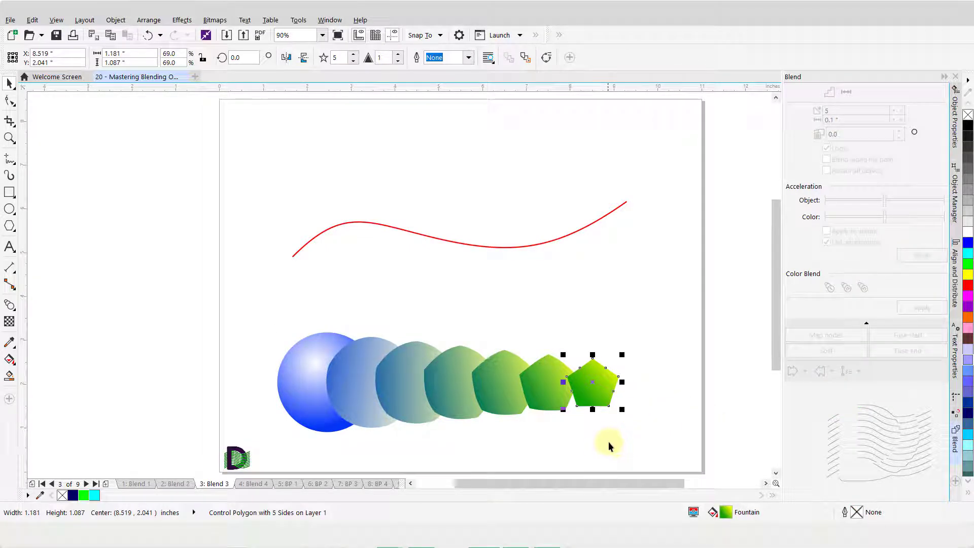
drag(591, 392, 622, 278)
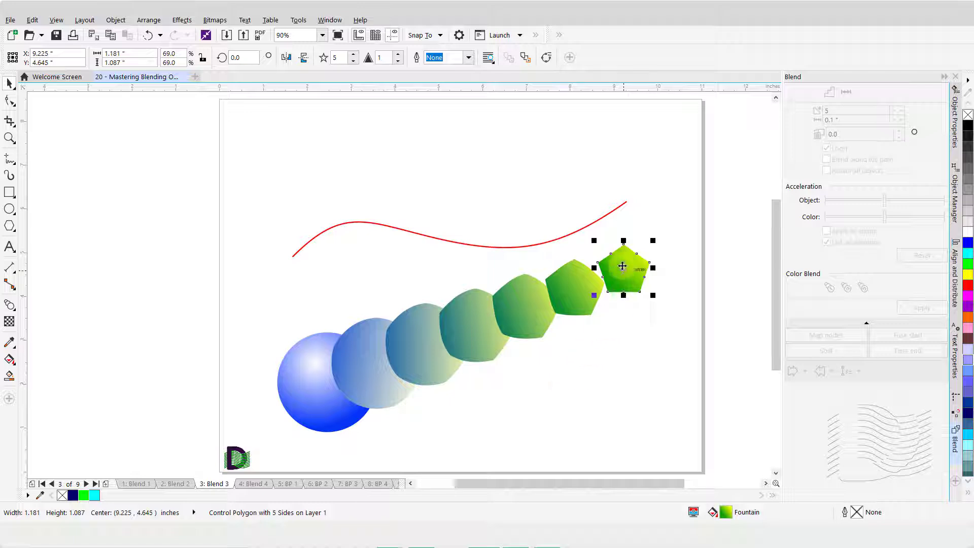
drag(623, 268, 474, 336)
click(526, 389)
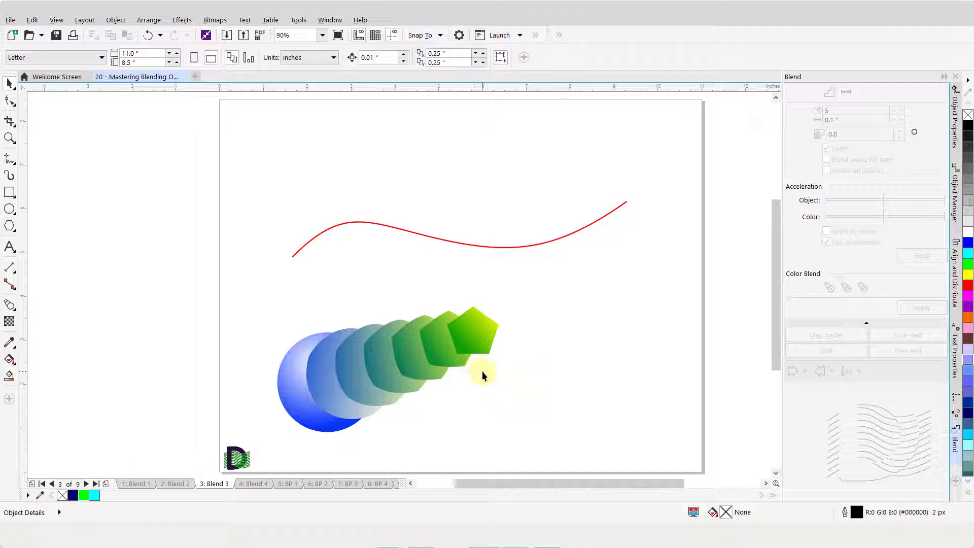
Assign the red curve as the new path of the sphere-to-pentagon blend and apply Blend along full path.
click(362, 377)
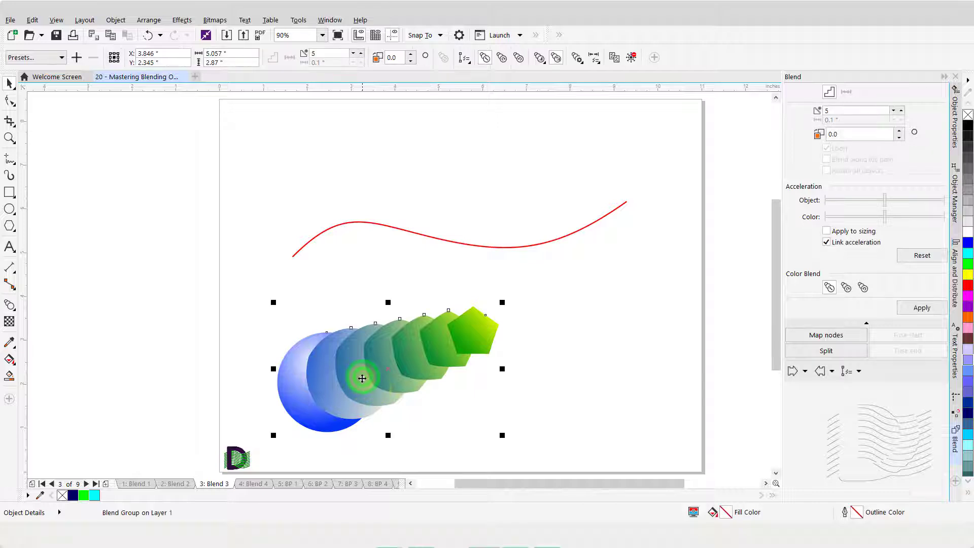
click(859, 373)
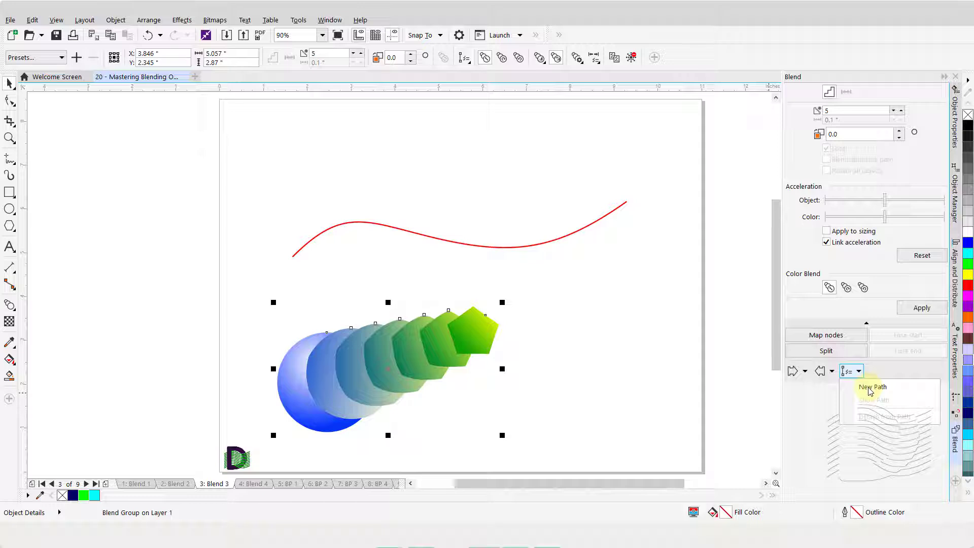
click(871, 389)
click(546, 242)
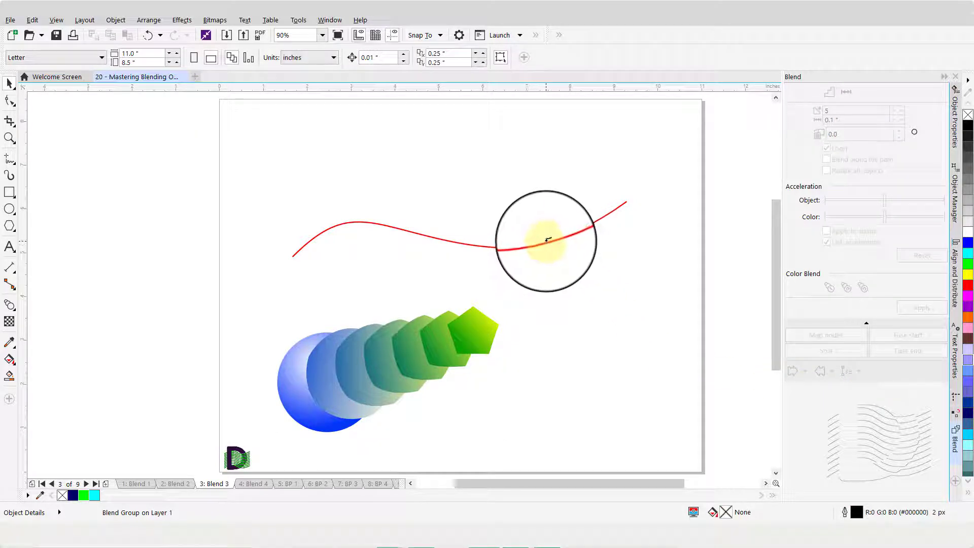
click(547, 240)
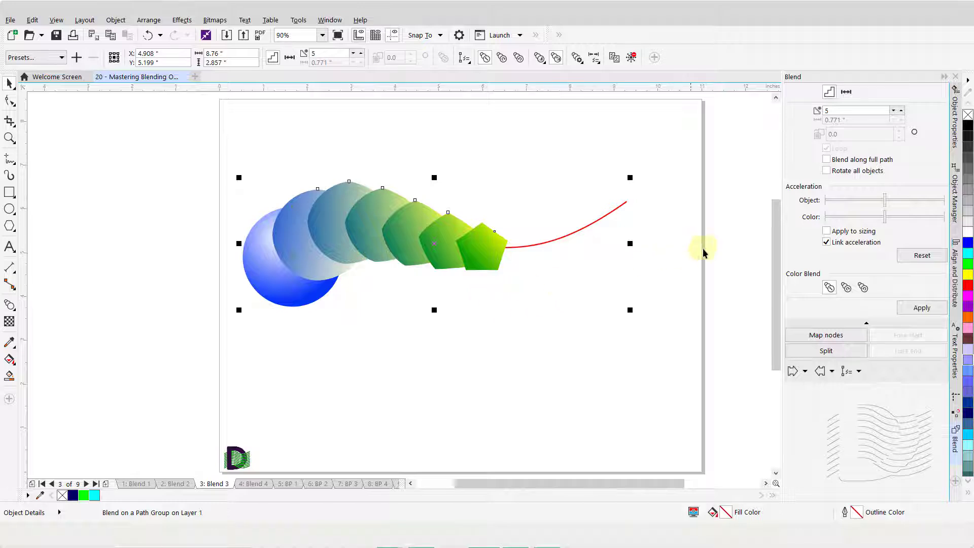
click(827, 163)
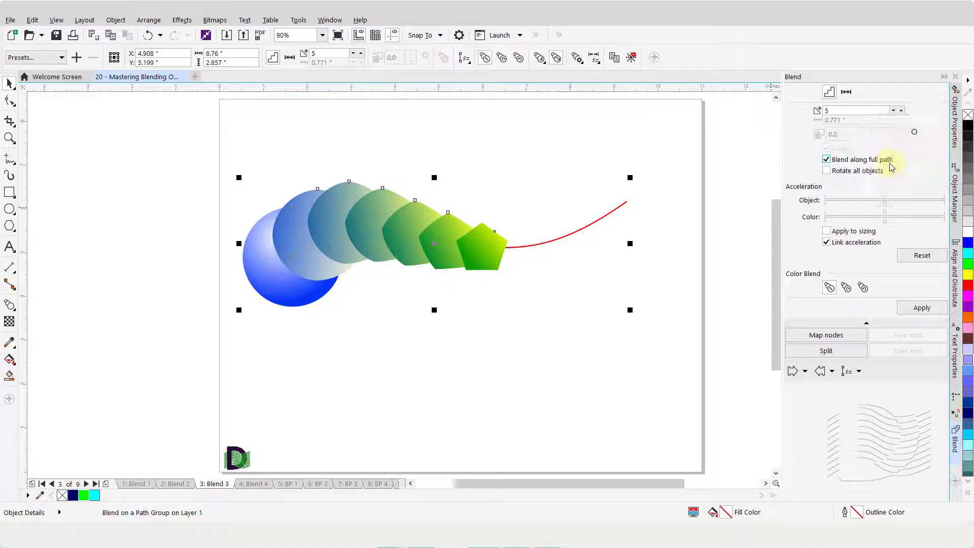
click(918, 308)
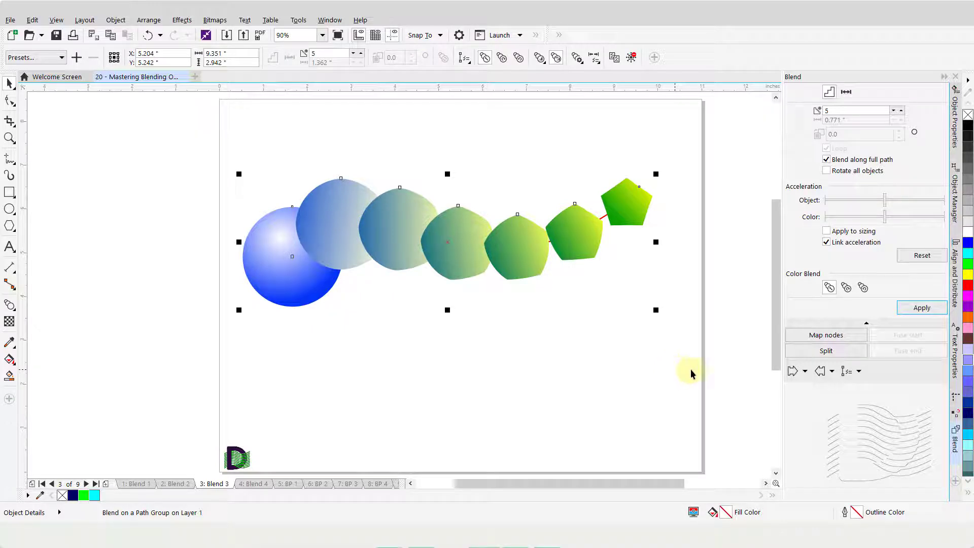
Show the blend's path, bring the red curve to the front of the page and send it to the back again.
click(859, 373)
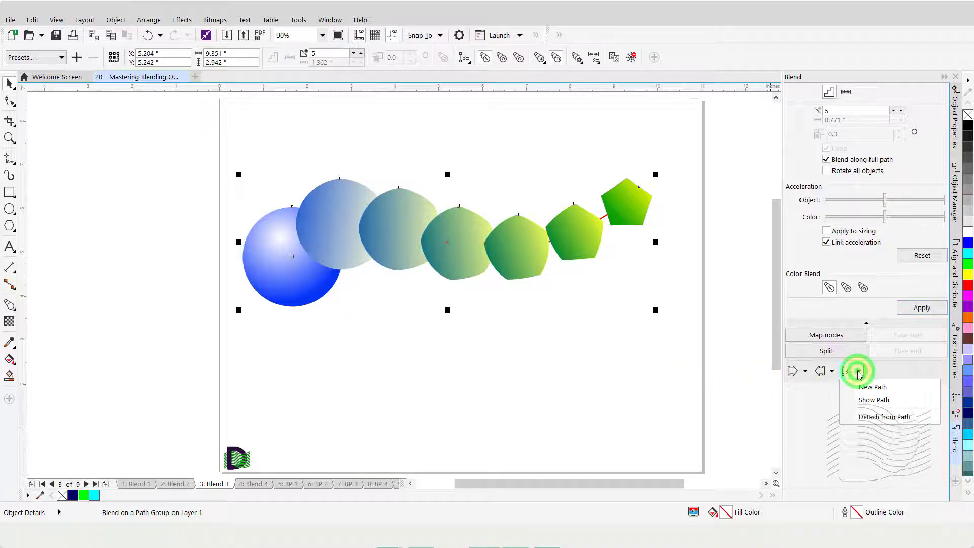
click(872, 400)
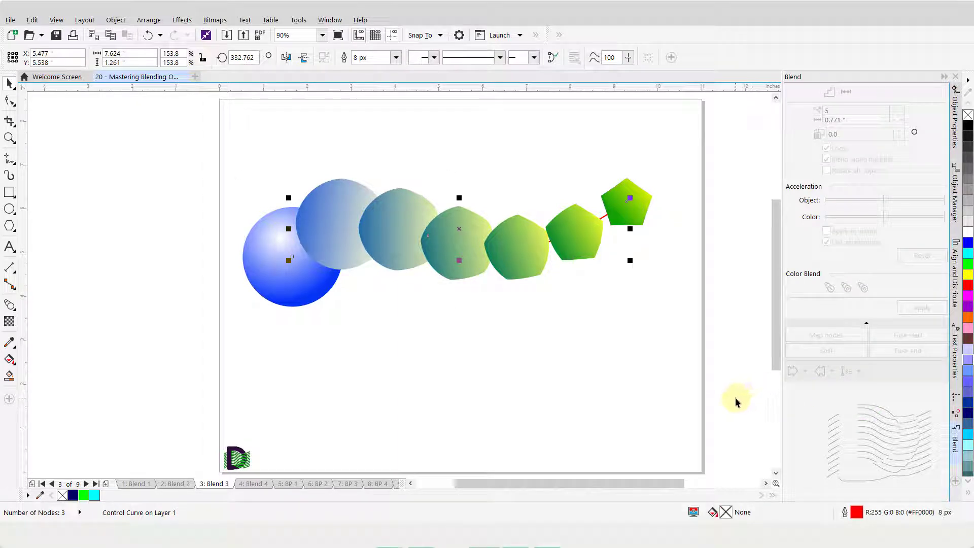
key(ctrl+Home)
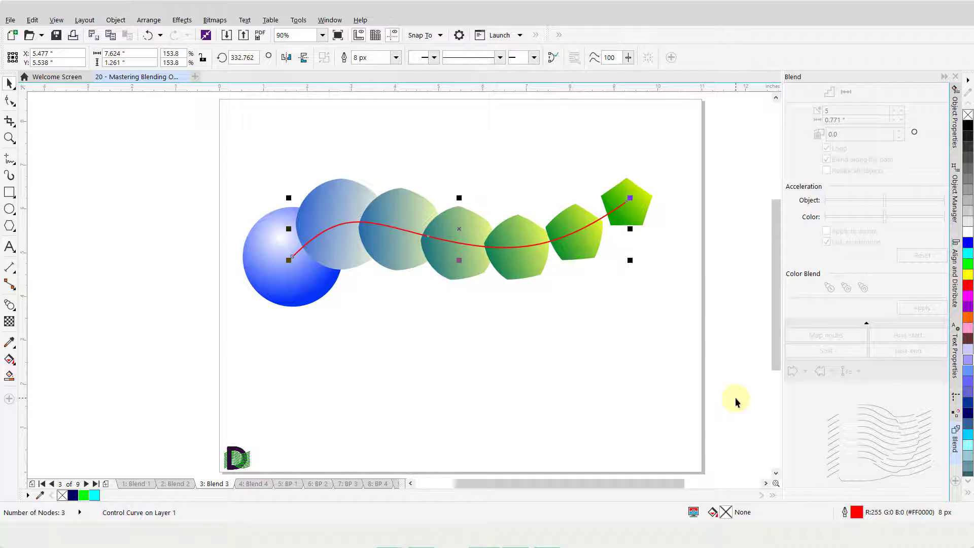
key(ctrl+End)
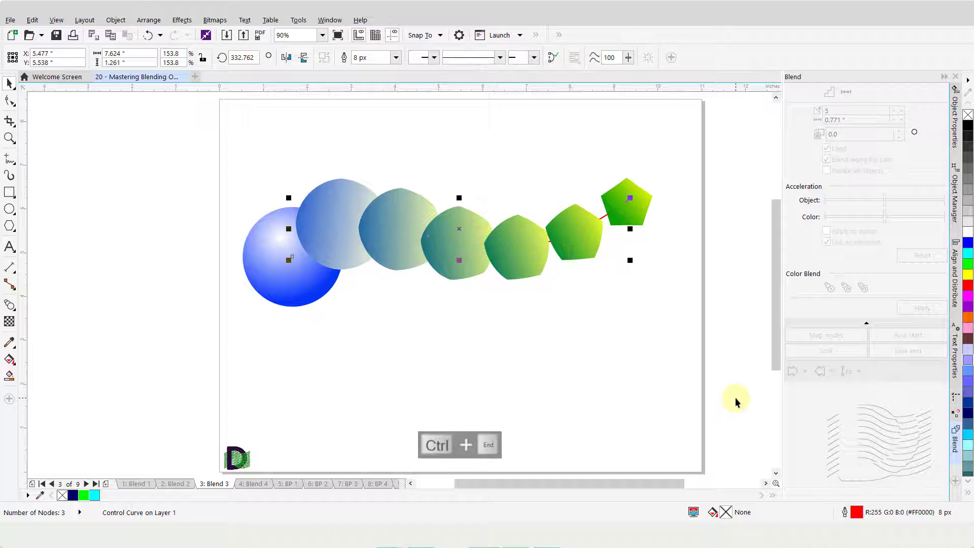
click(534, 337)
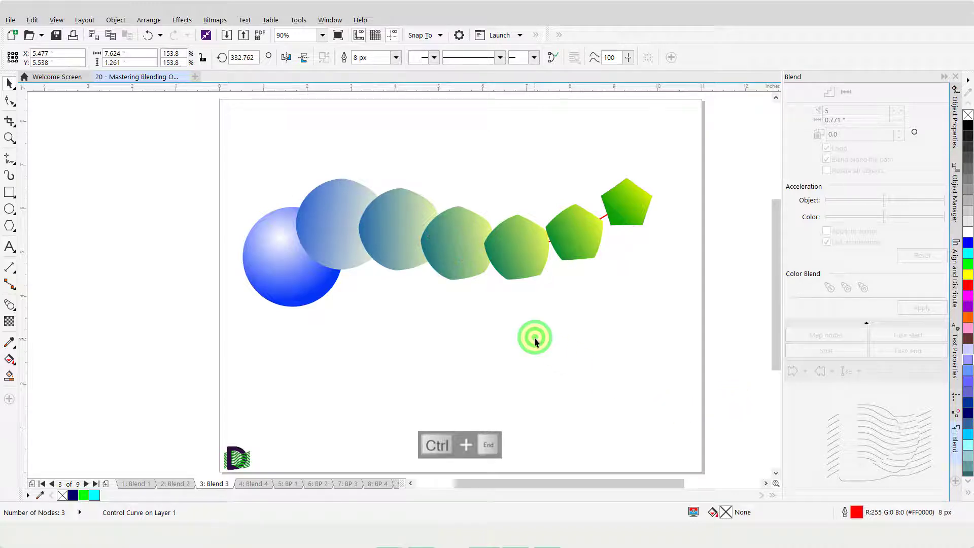
Detach the sphere-to-pentagon blend from the path and move it below the red curve.
click(458, 253)
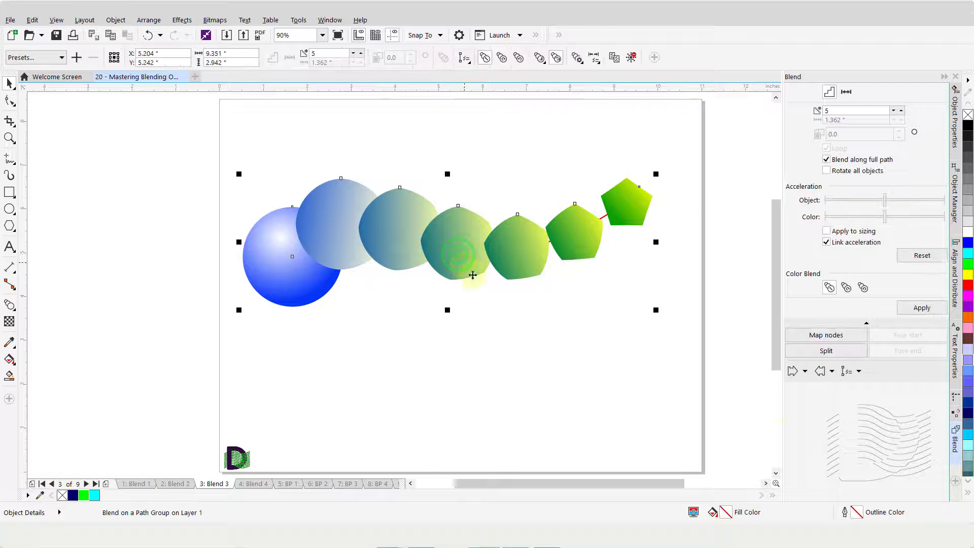
click(859, 372)
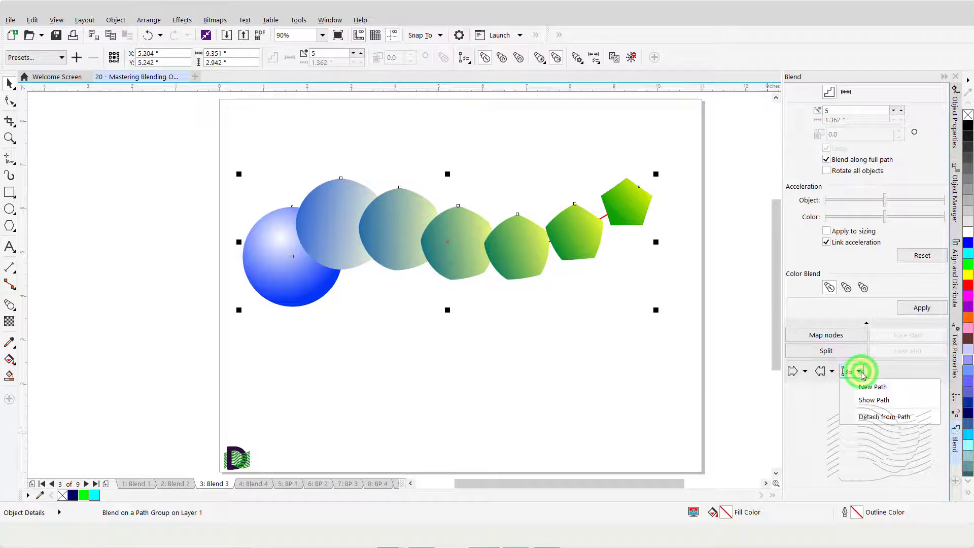
click(888, 418)
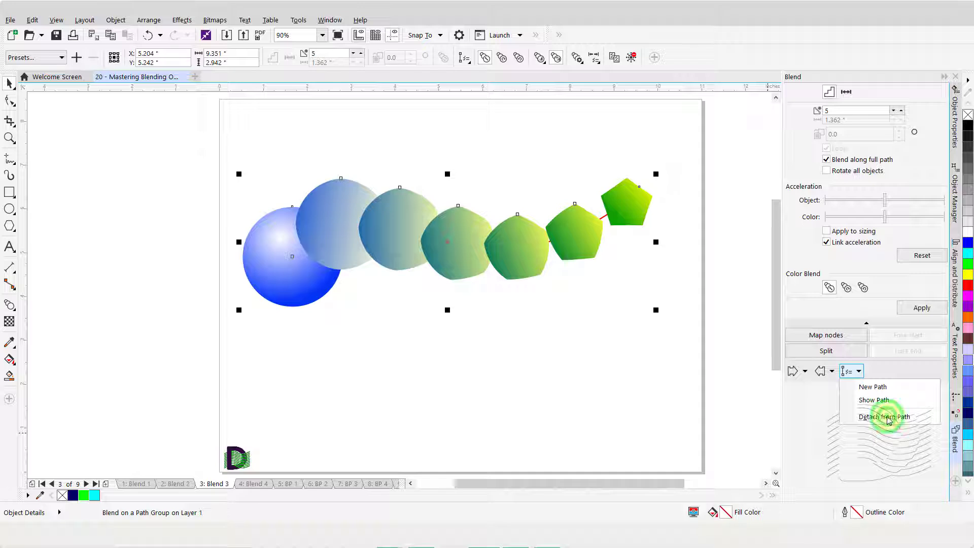
drag(335, 247, 332, 388)
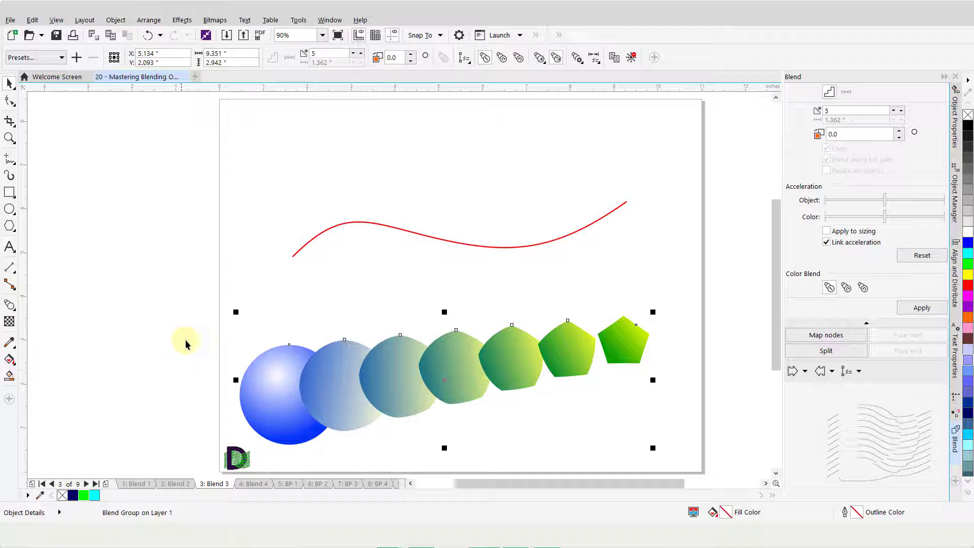
Break the sphere-to-pentagon blend group apart and undo the break.
click(115, 23)
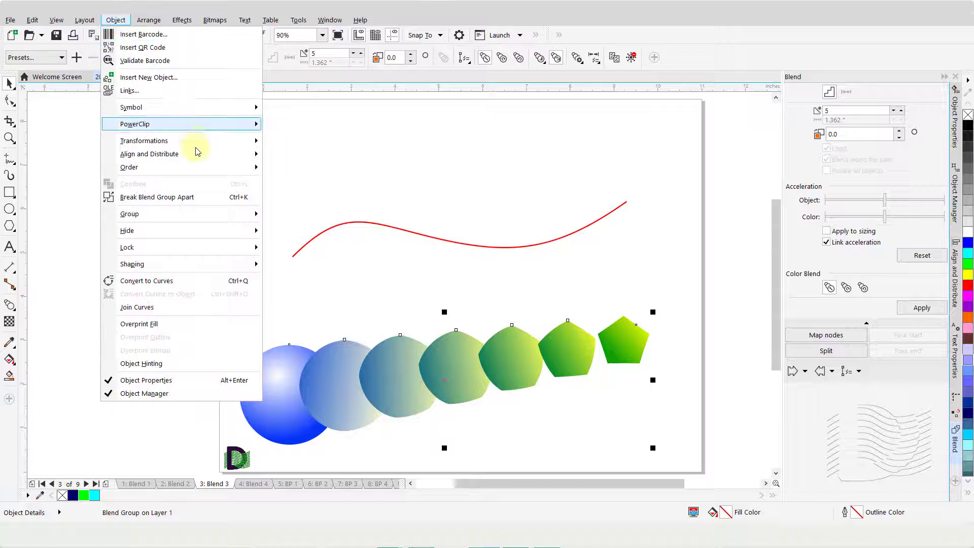
click(188, 201)
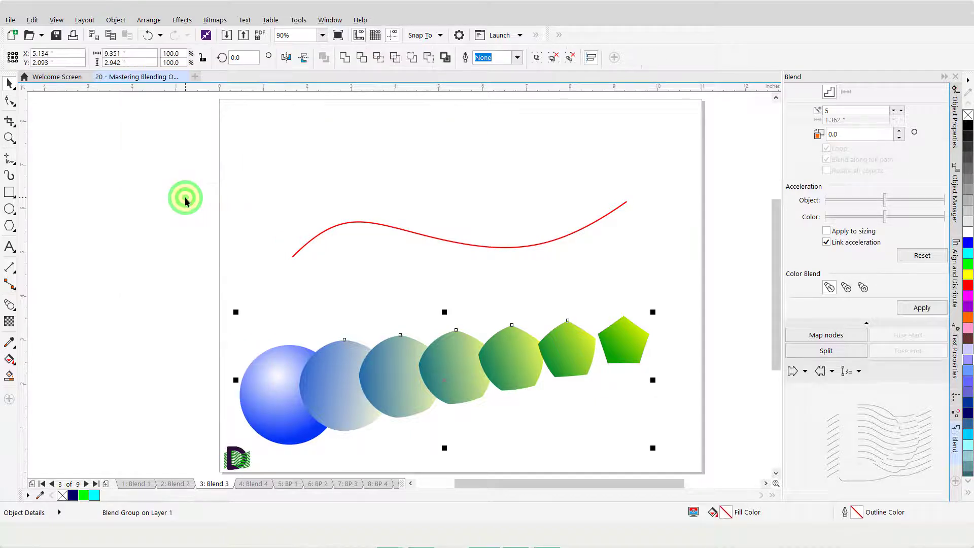
key(ctrl+z)
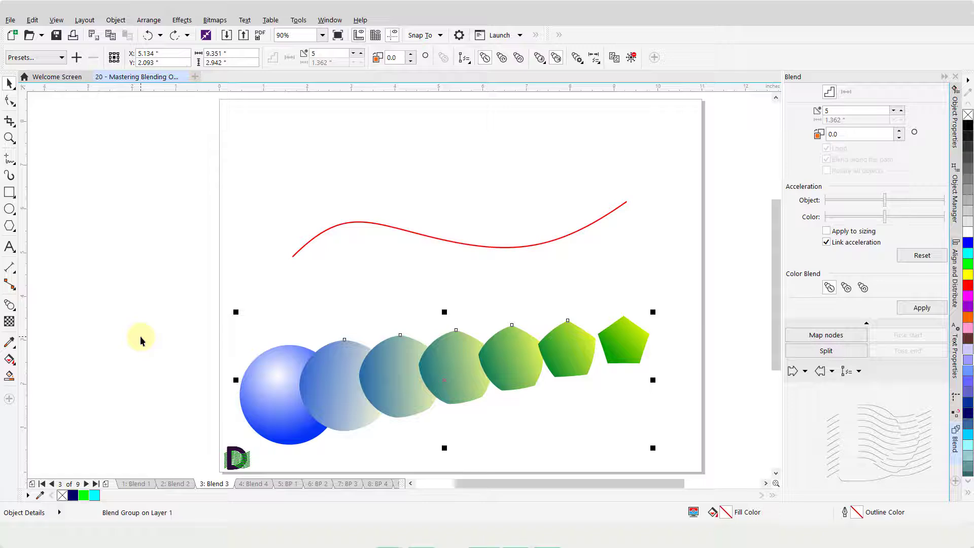
Break the blend group apart and ungroup the five intermediate shapes.
key(ctrl+k)
click(151, 317)
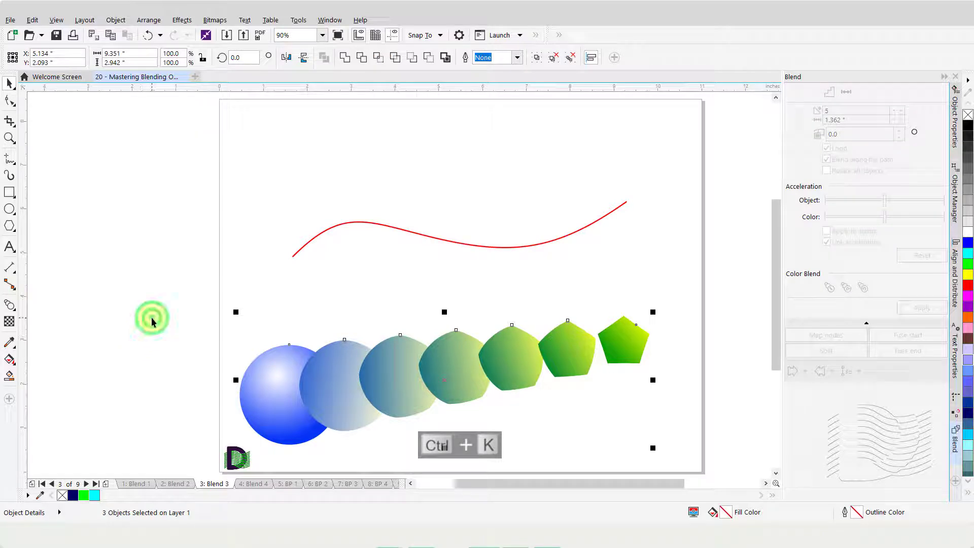
click(443, 388)
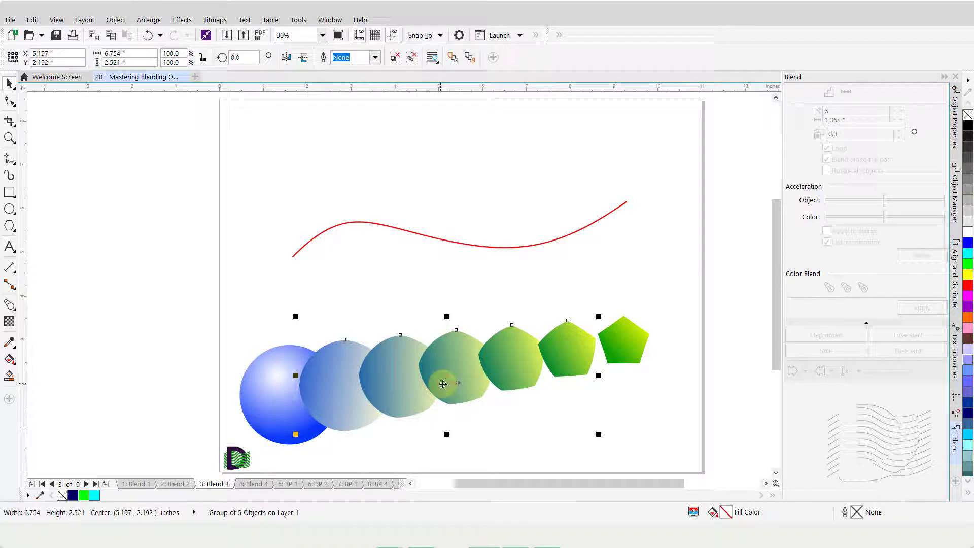
key(ctrl+u)
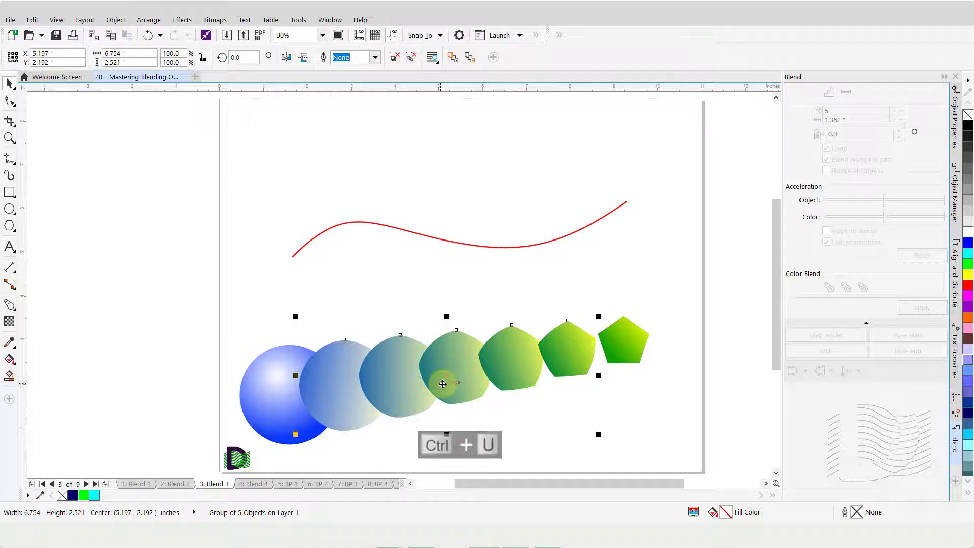
click(634, 403)
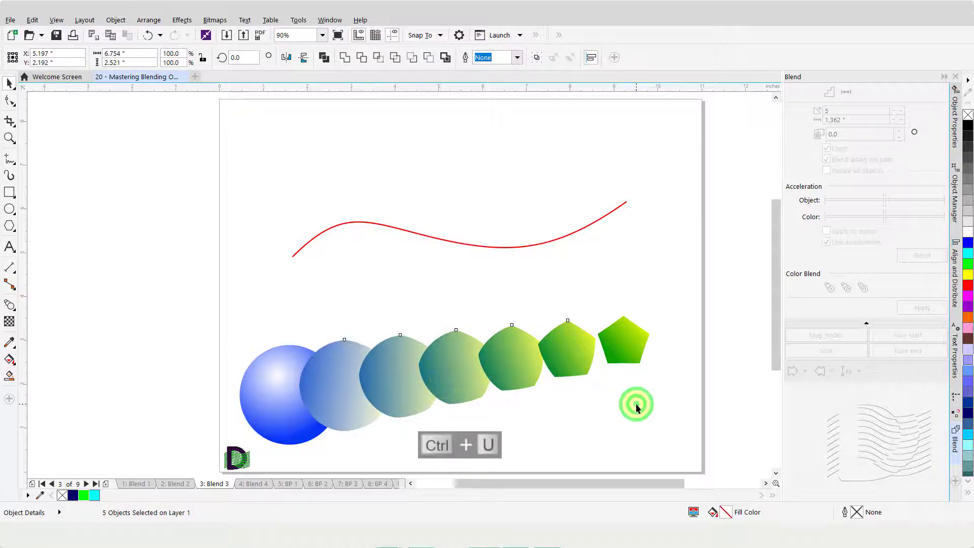
Move four of the ungrouped intermediate shapes out of the row to separate positions above and below it.
click(340, 380)
drag(339, 382, 318, 307)
drag(387, 369, 400, 416)
drag(505, 374, 538, 298)
drag(451, 357, 427, 304)
click(585, 411)
On the Blend 4 page, blend the small white circle with the large green circle using 70 steps.
click(253, 484)
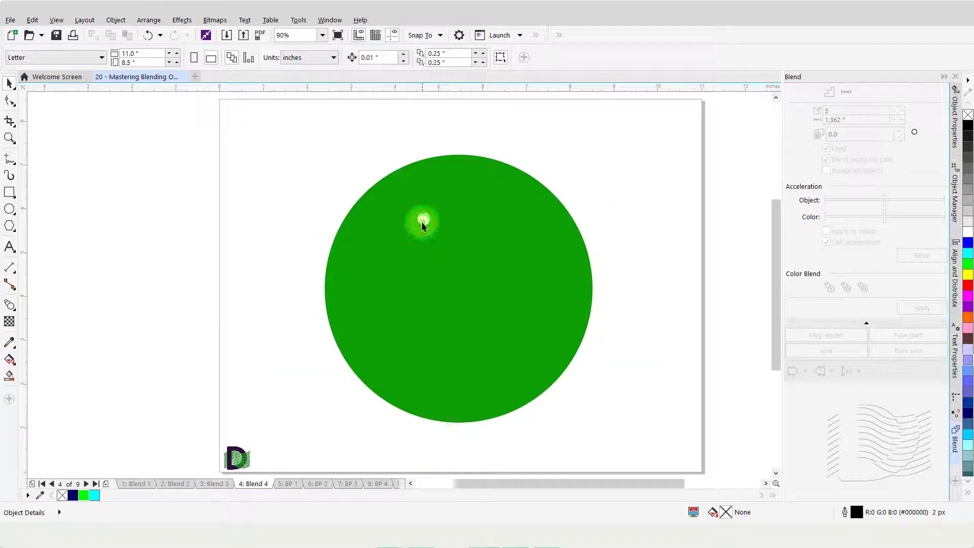
click(424, 219)
click(390, 276)
click(269, 156)
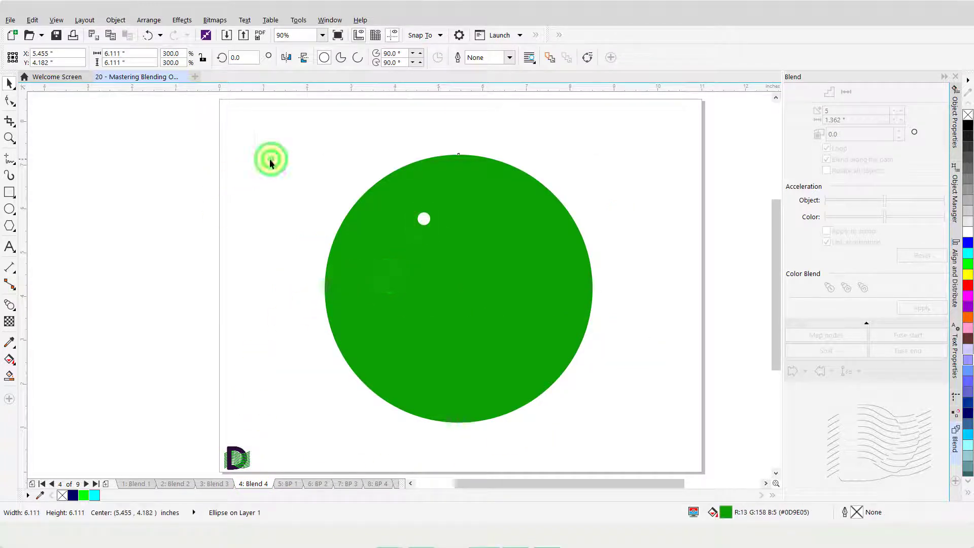
click(284, 118)
drag(284, 118, 629, 437)
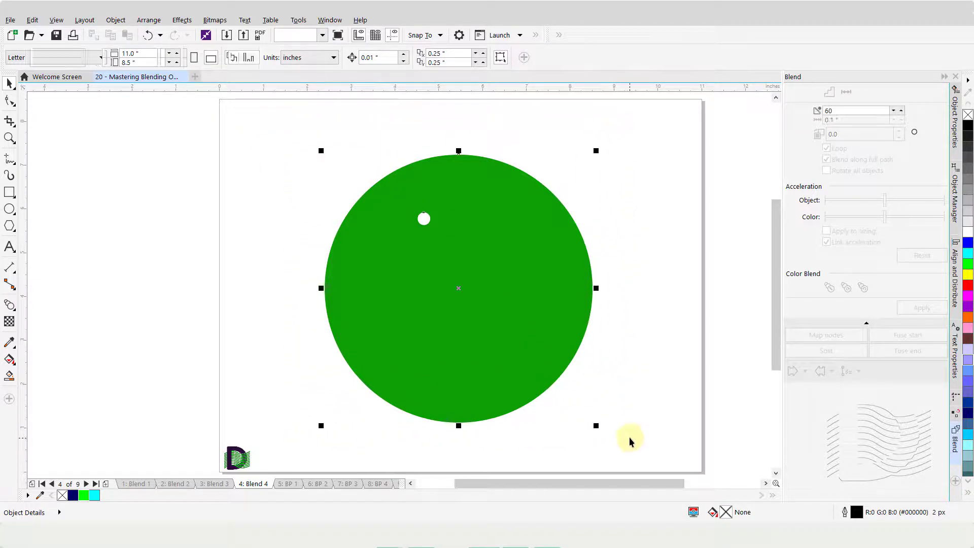
double_click(842, 114)
text(70)
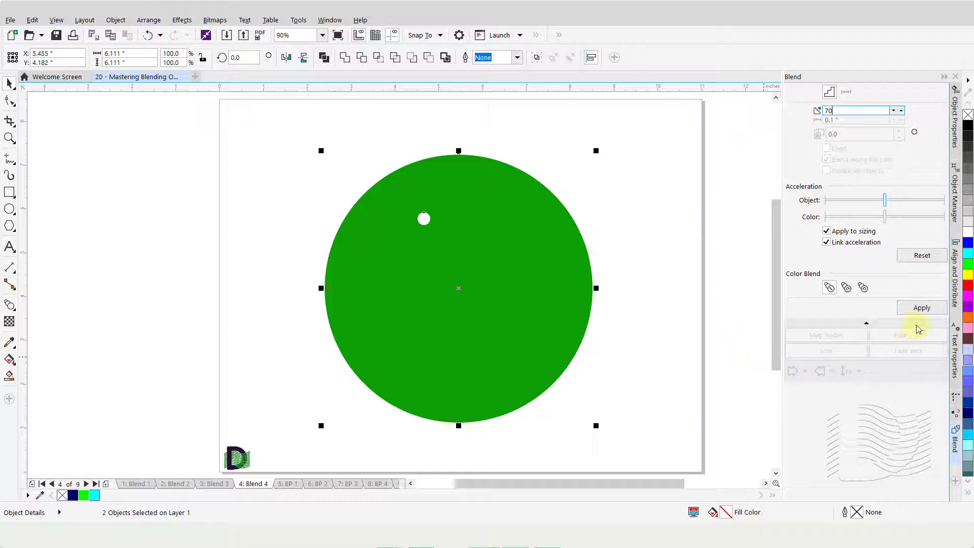
click(913, 308)
click(658, 384)
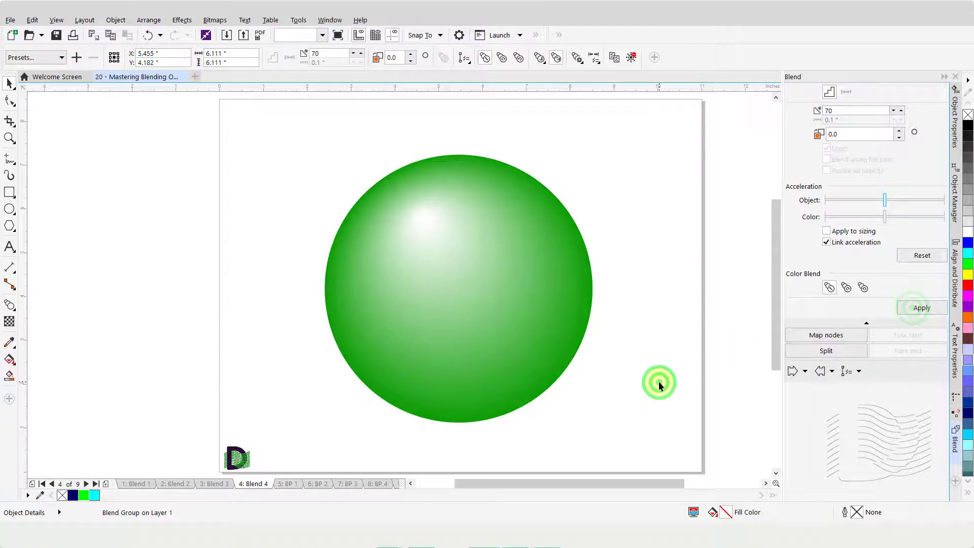
On the BP 1 page, blend the green and yellow wavy curves using 10 steps.
click(286, 485)
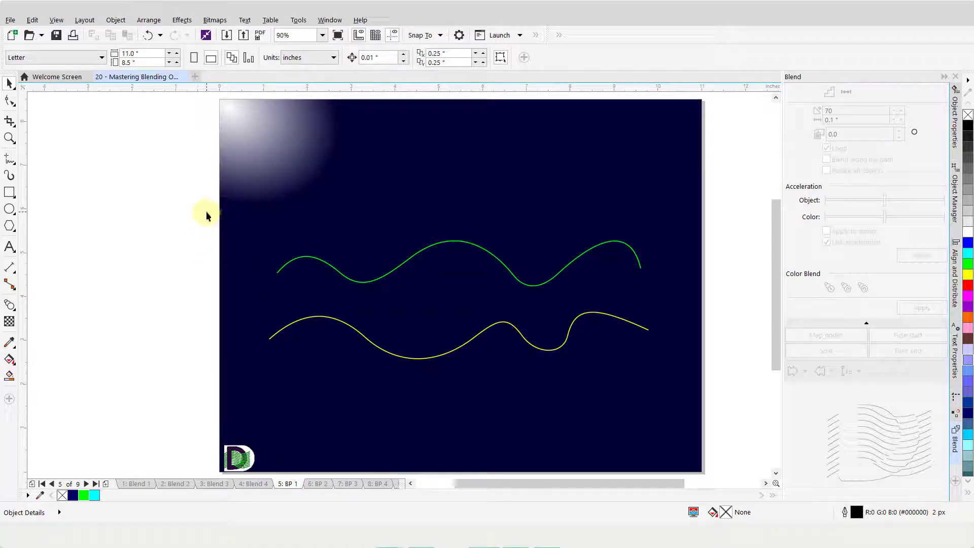
drag(206, 211, 660, 381)
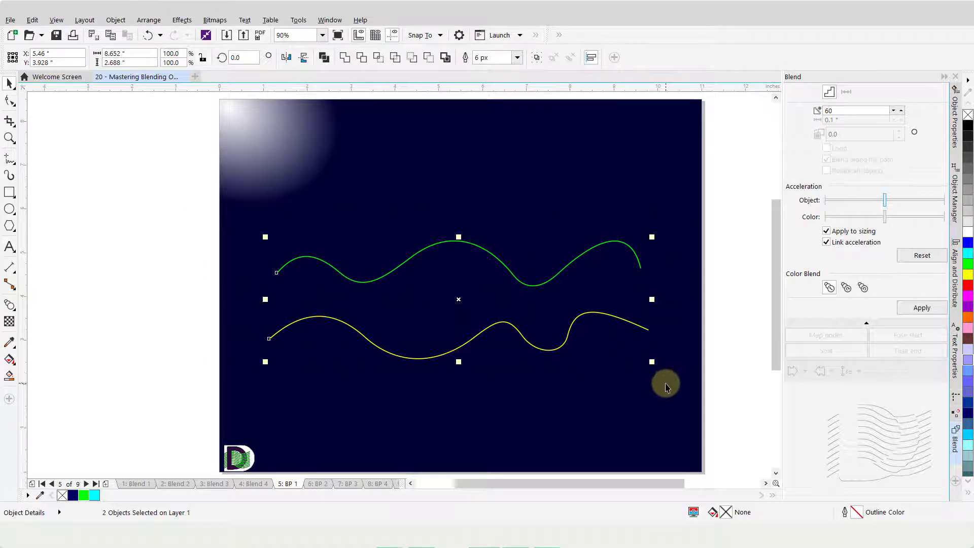
double_click(840, 110)
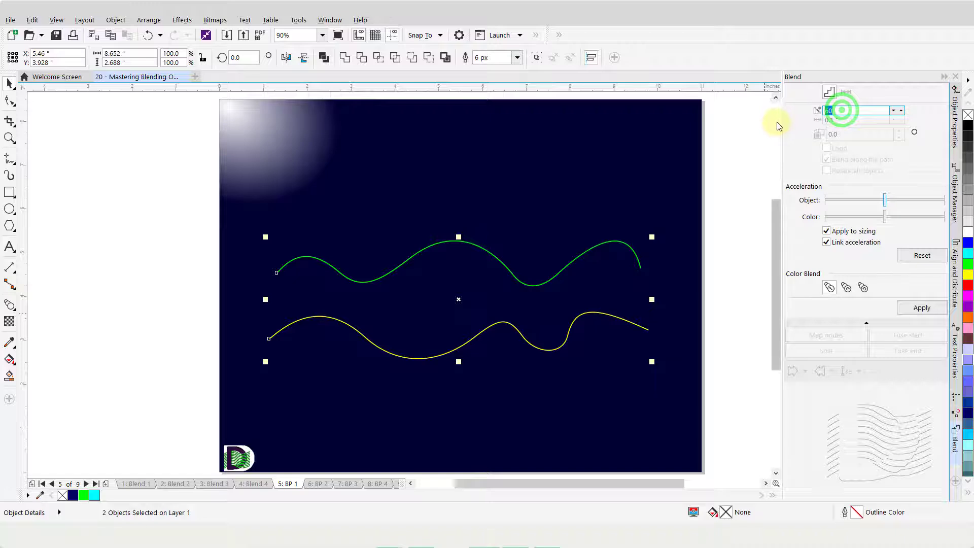
text(10)
click(923, 309)
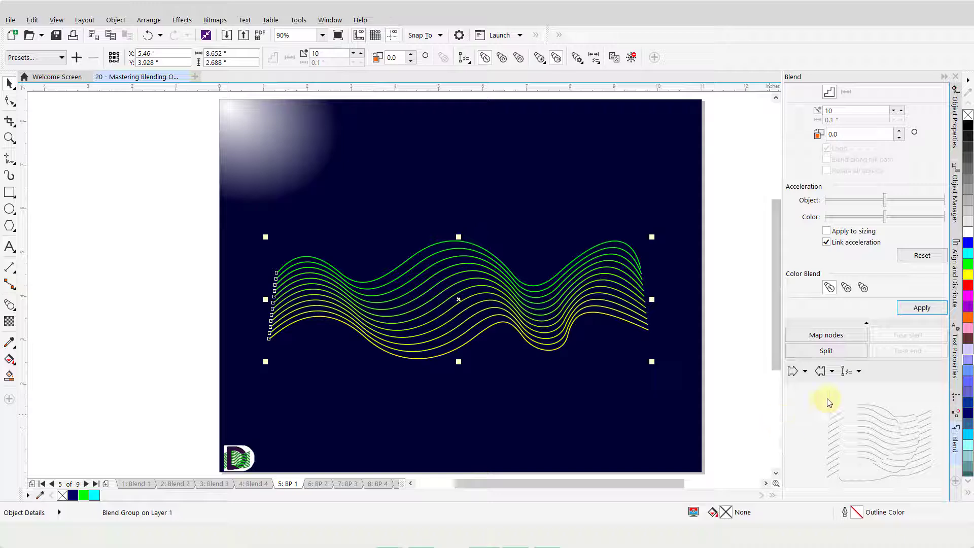
Select the blend's green start curve and curl its left end by moving the end node down and pulling its handle up and outward.
click(806, 374)
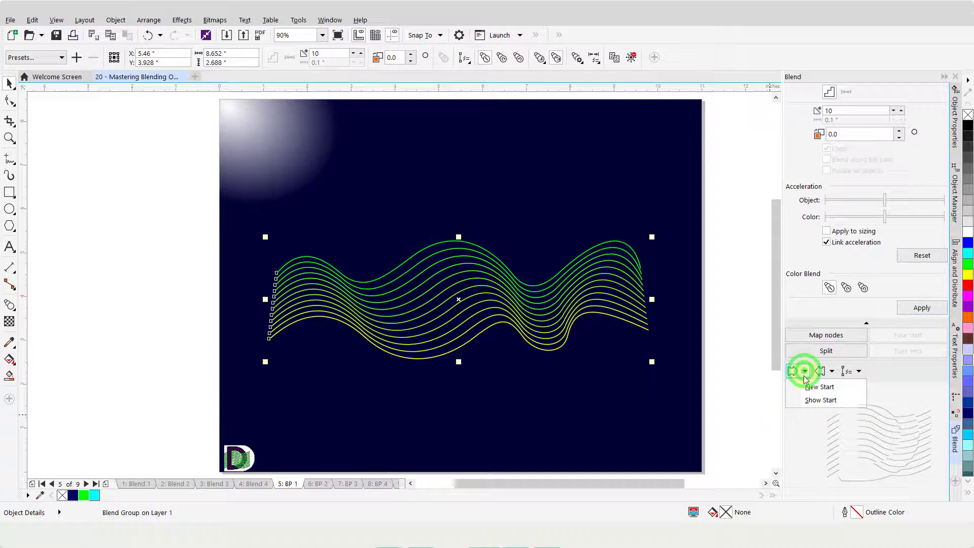
click(810, 402)
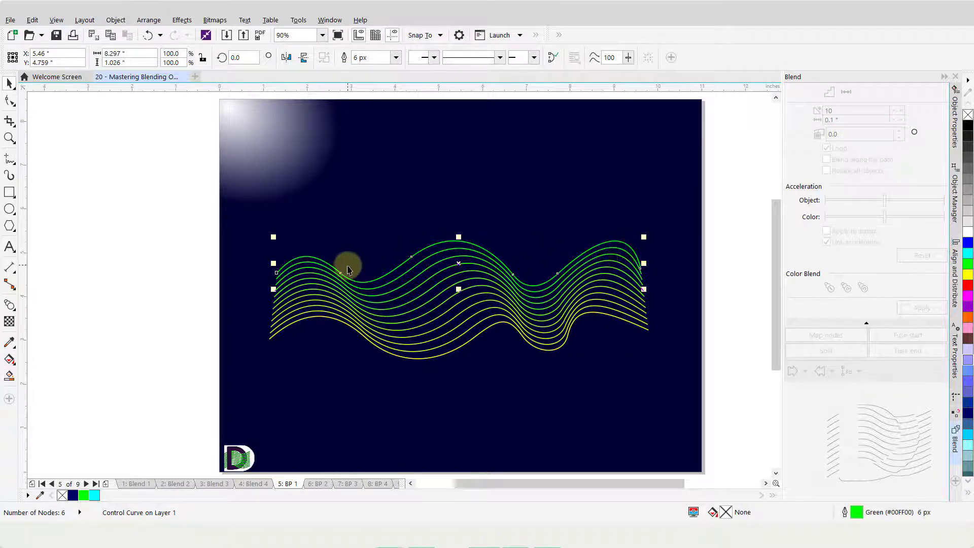
click(9, 100)
drag(276, 275, 244, 246)
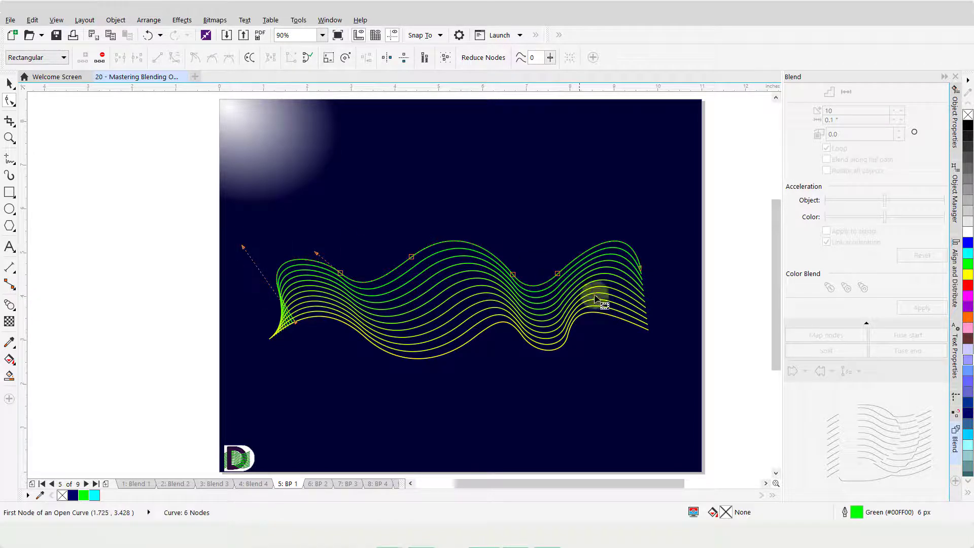
Curl the right end of the green start curve inward and lower its middle nodes to smooth the waves.
click(642, 268)
drag(641, 267, 683, 227)
drag(603, 232, 580, 213)
drag(512, 274, 503, 278)
drag(413, 259, 409, 288)
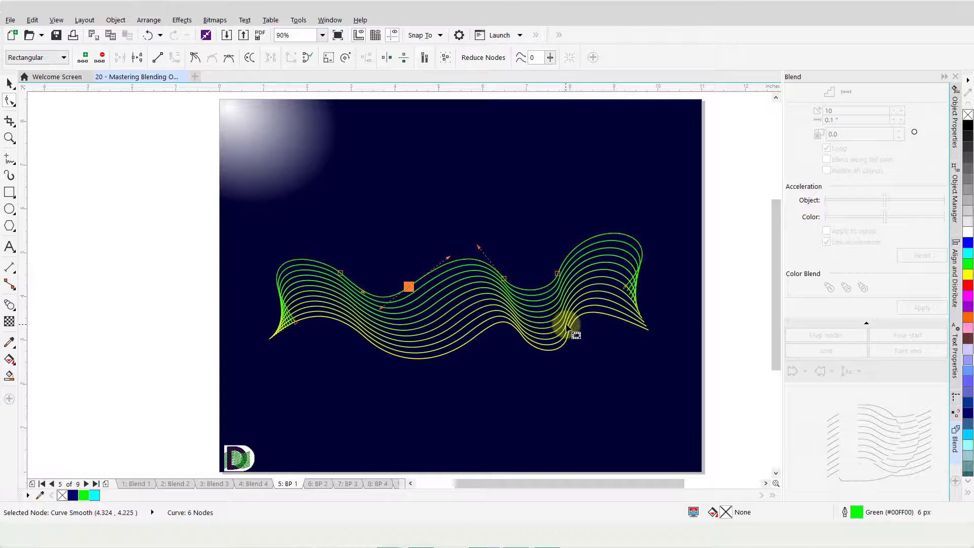
key(space)
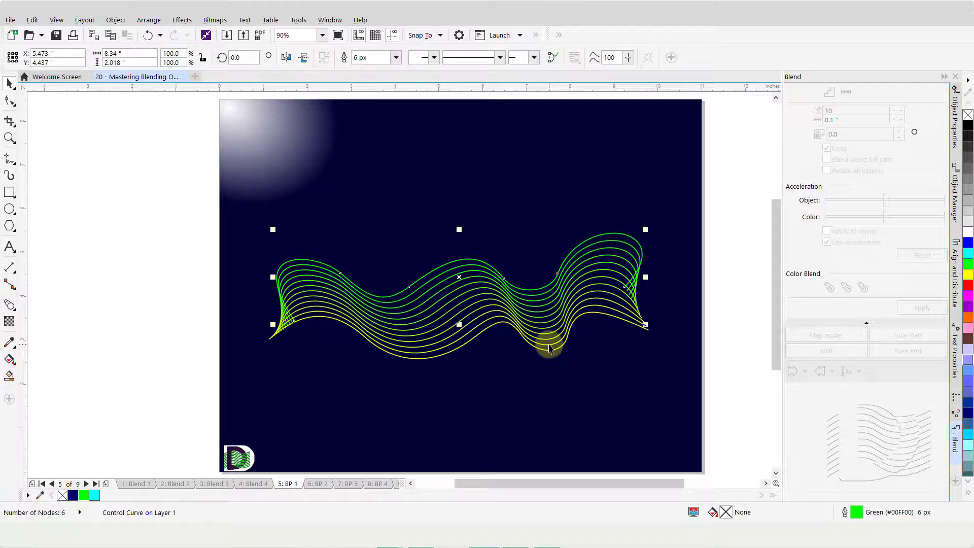
Select the blend's yellow end curve and move both end nodes down and inward, bending their handles outward so the ends curl.
click(549, 348)
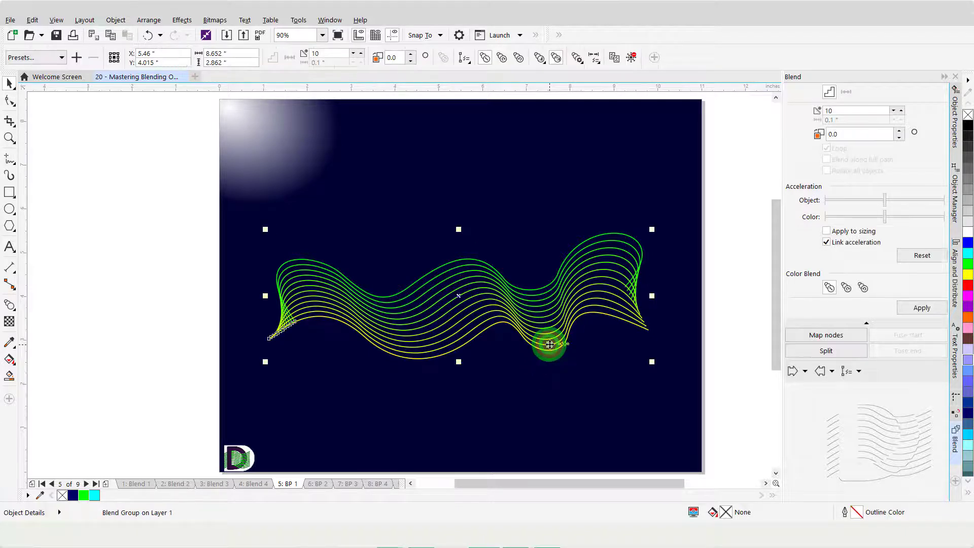
click(832, 371)
click(846, 400)
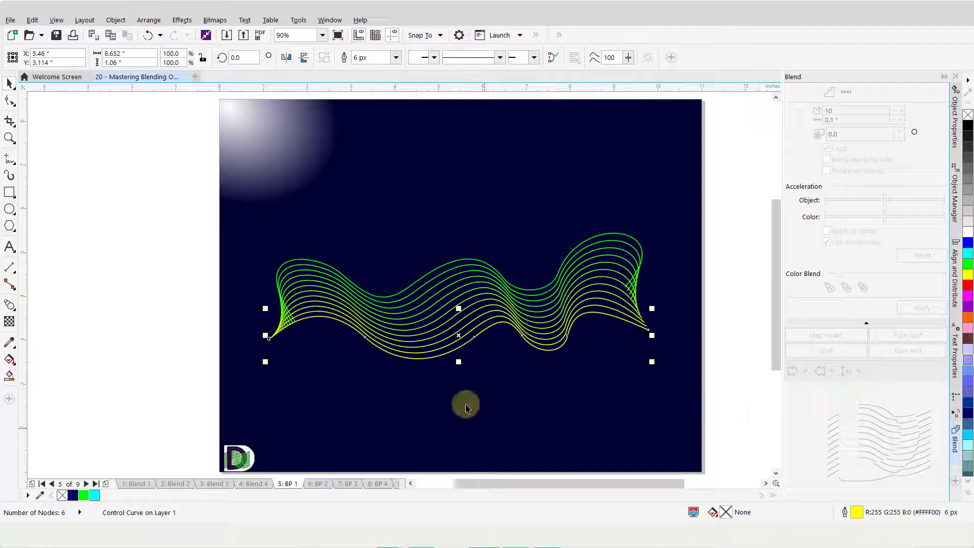
key(F10)
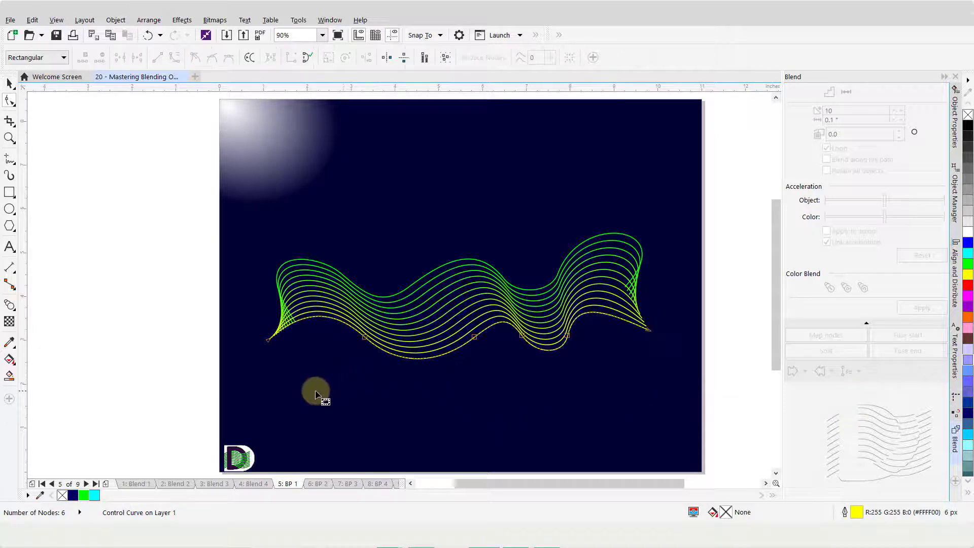
drag(269, 345, 299, 369)
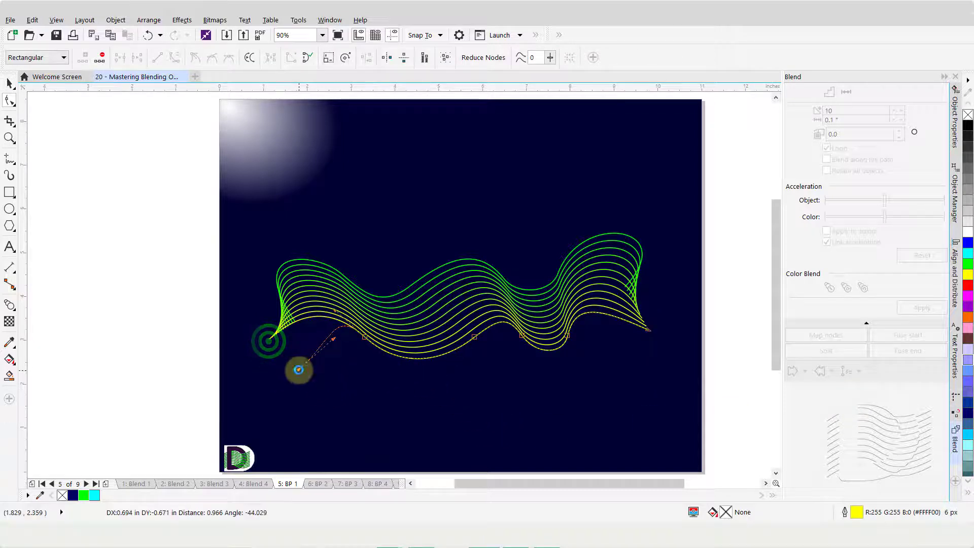
drag(331, 342, 257, 326)
click(648, 331)
drag(634, 349, 618, 362)
drag(555, 334, 690, 272)
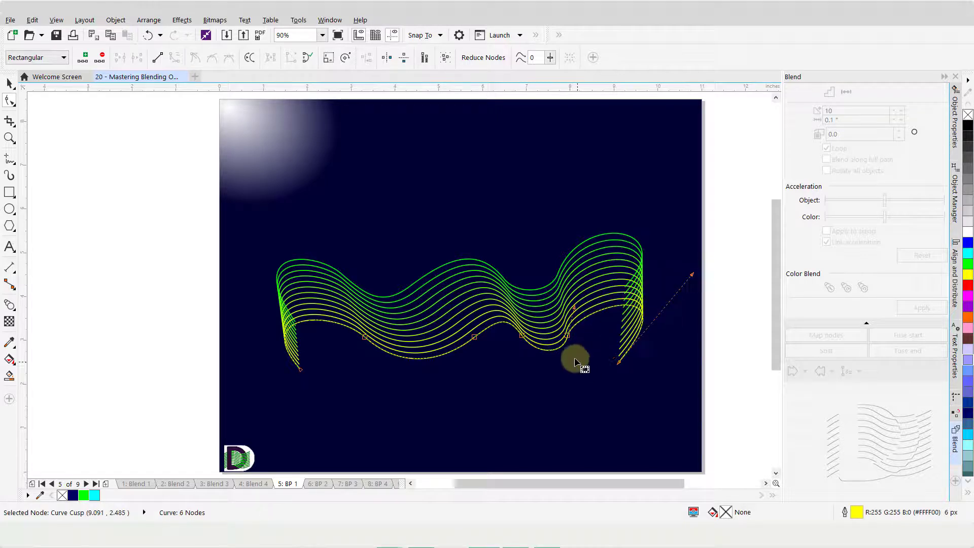
Move the inner nodes of the yellow end curve so its waves follow the green curve.
click(524, 334)
mouse_move(524, 334)
mouse_down()
mouse_move(500, 341)
mouse_move(509, 344)
mouse_up()
drag(475, 336, 435, 340)
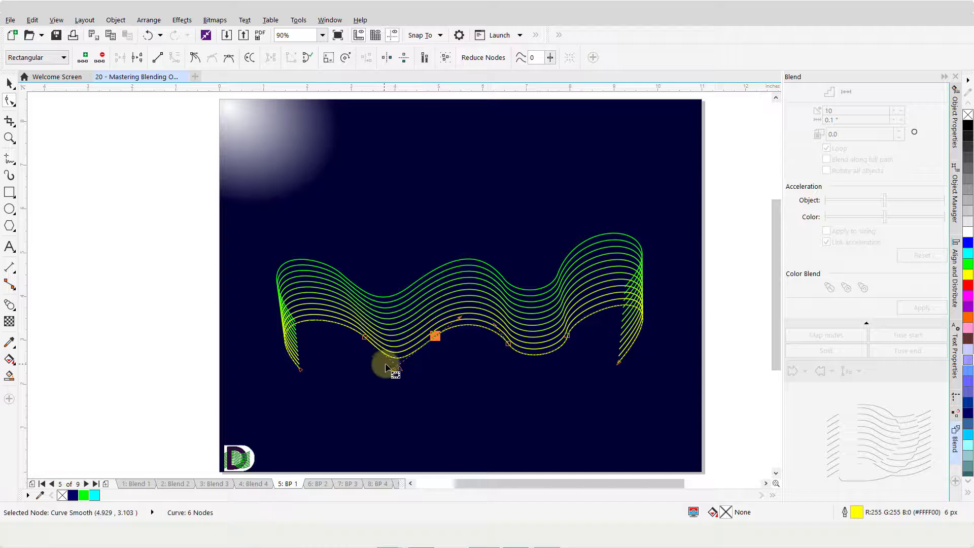
drag(567, 335, 559, 335)
drag(437, 343, 432, 333)
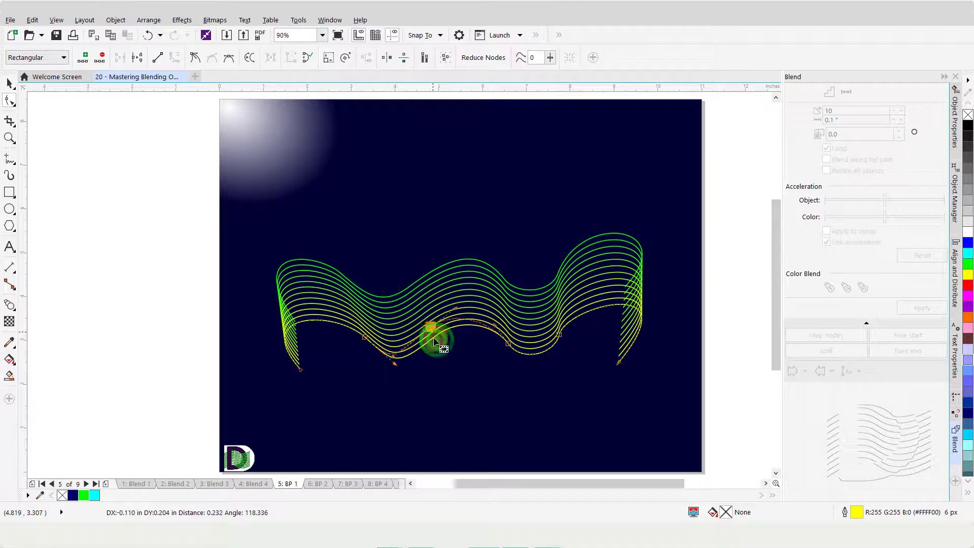
click(468, 388)
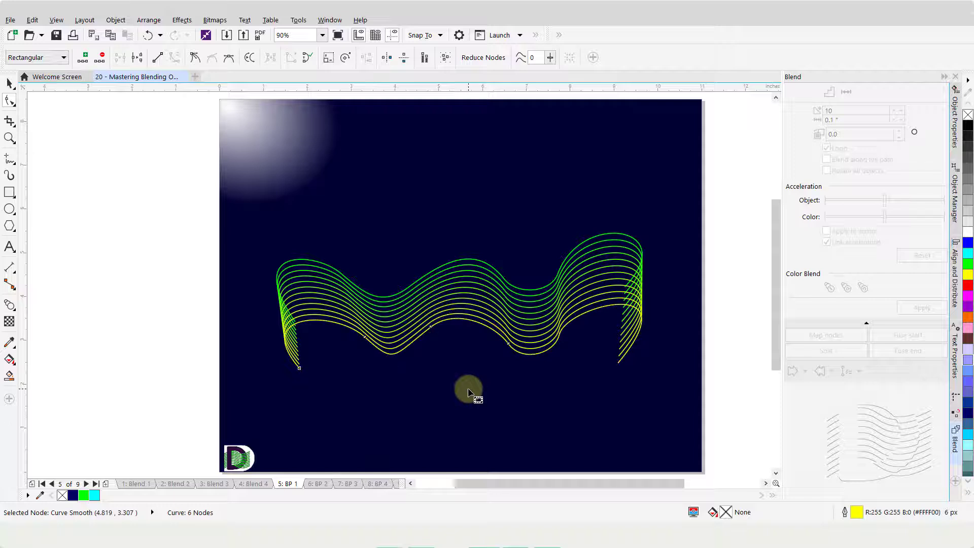
key(space)
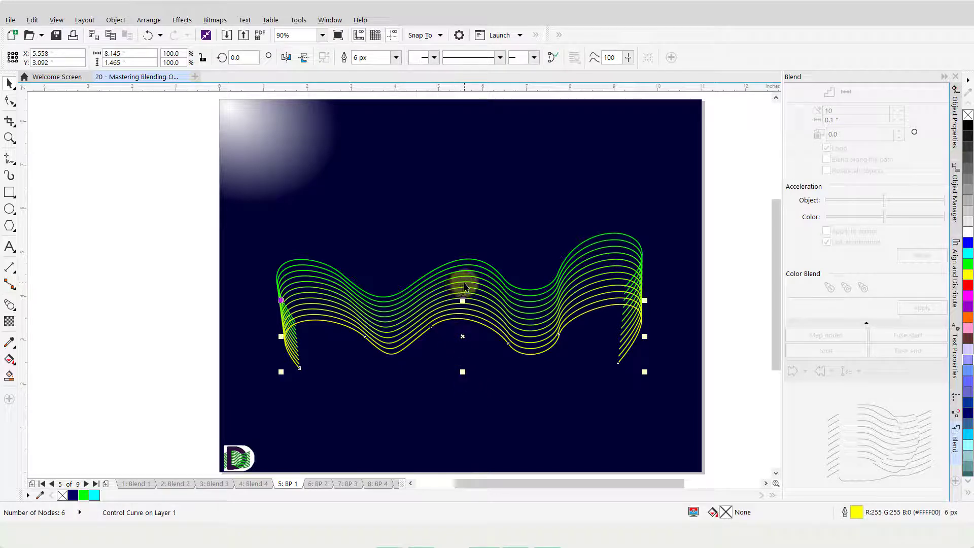
Set the wavy blend group to 30 steps.
click(465, 284)
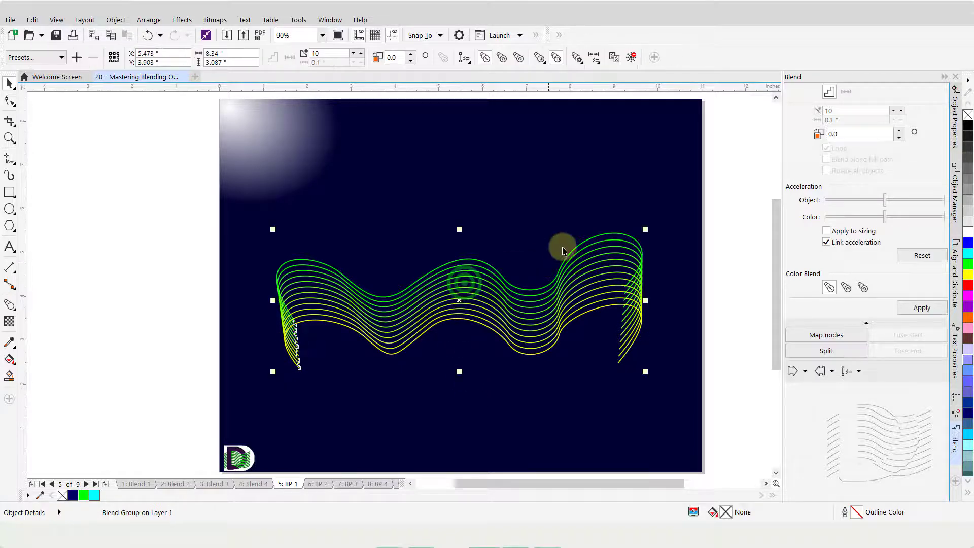
click(840, 111)
text(30)
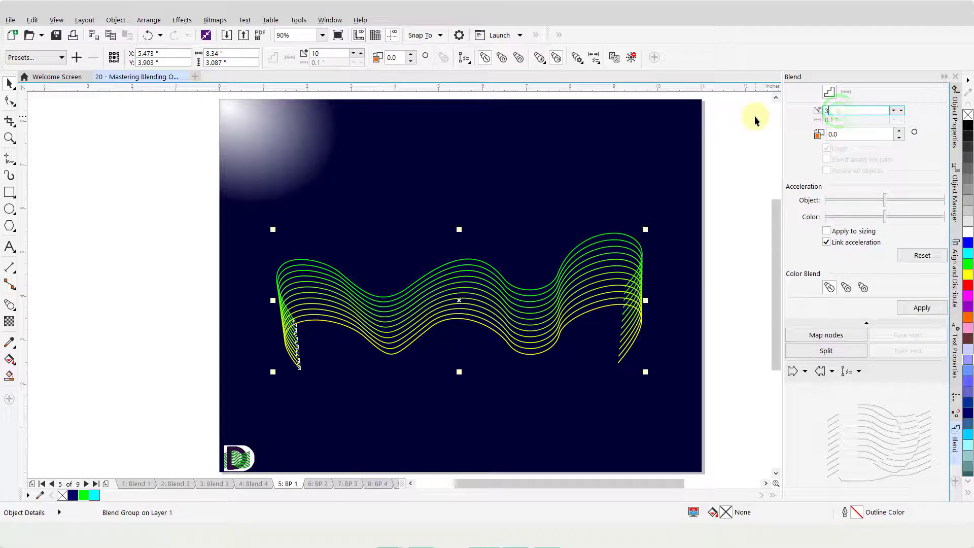
click(909, 308)
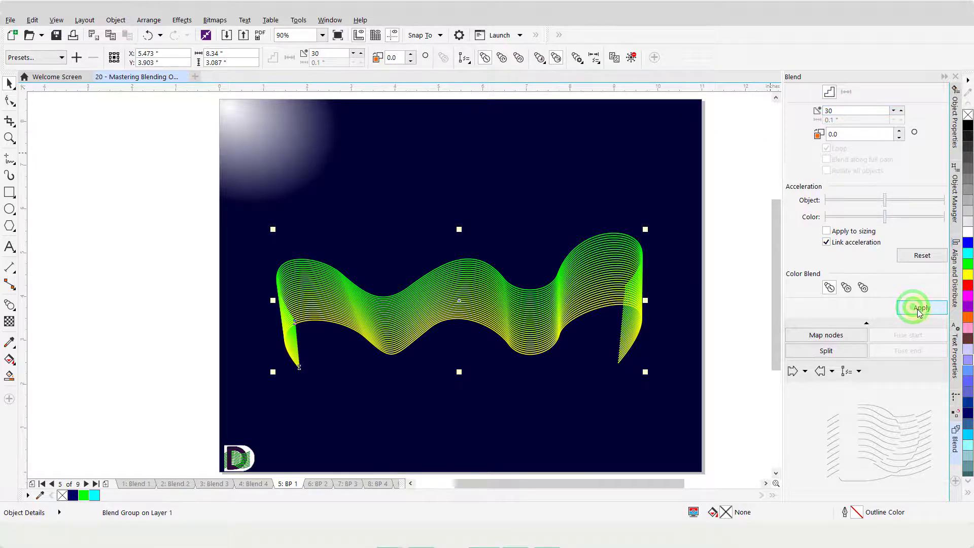
Select the blend's yellow end curve and change its outline color to cyan.
click(832, 376)
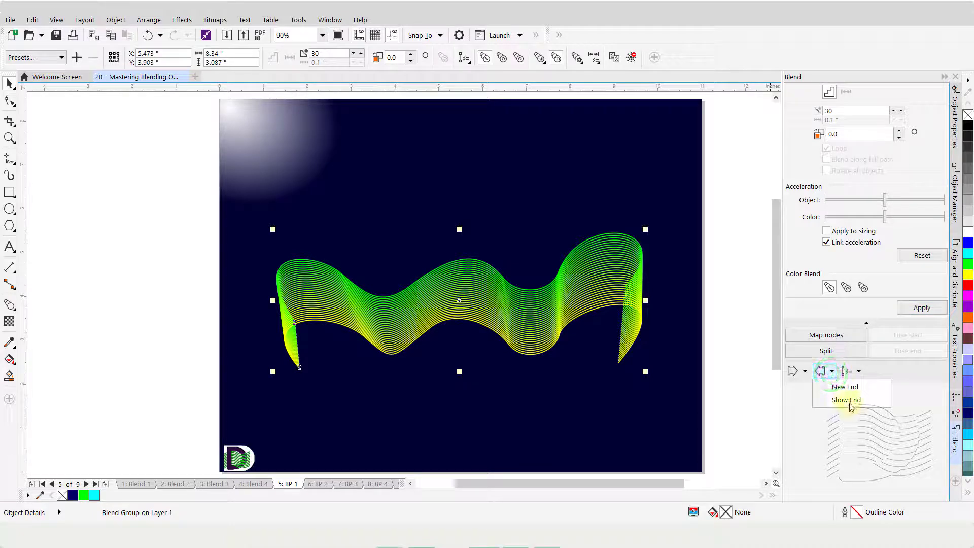
click(848, 401)
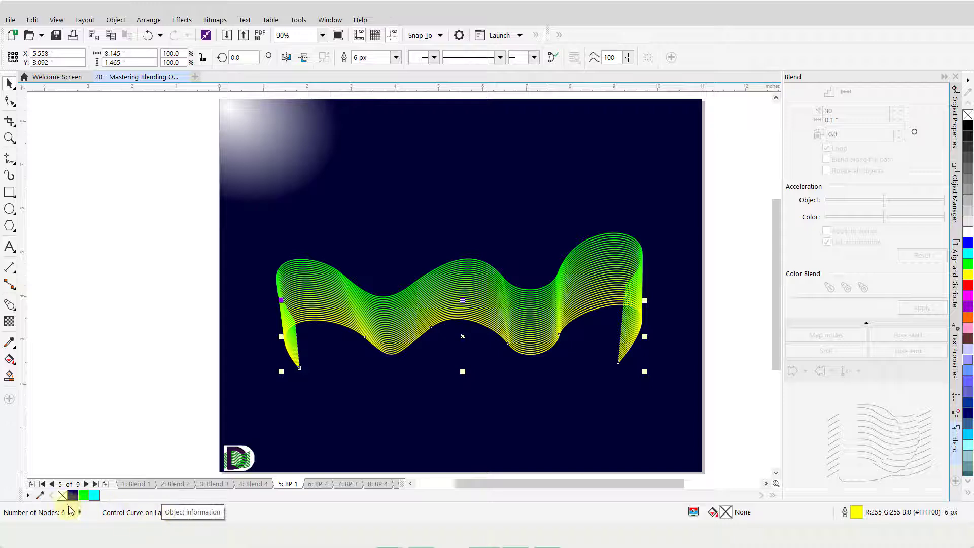
right_click(94, 496)
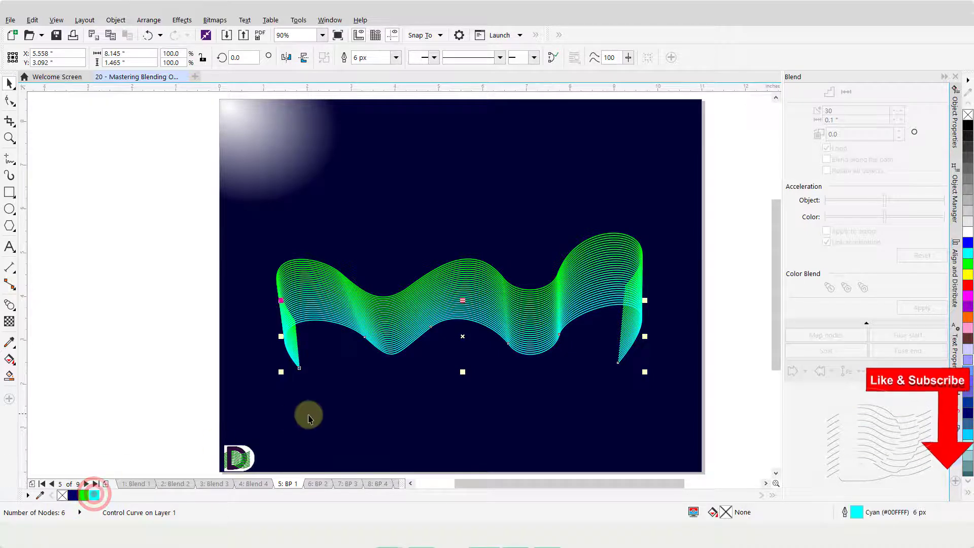
click(270, 438)
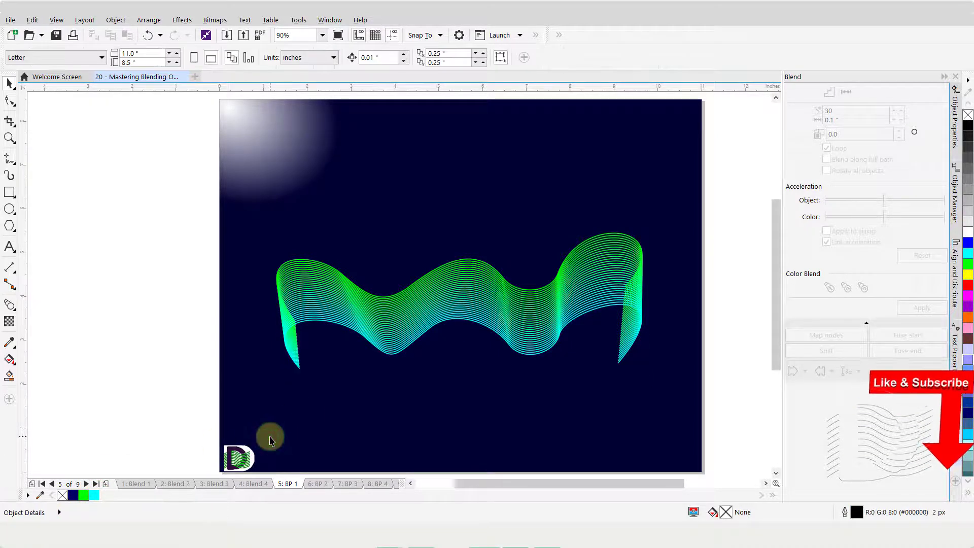
On the BP 2 page, align the two straight horizontal lines by their tops so they overlap.
click(318, 483)
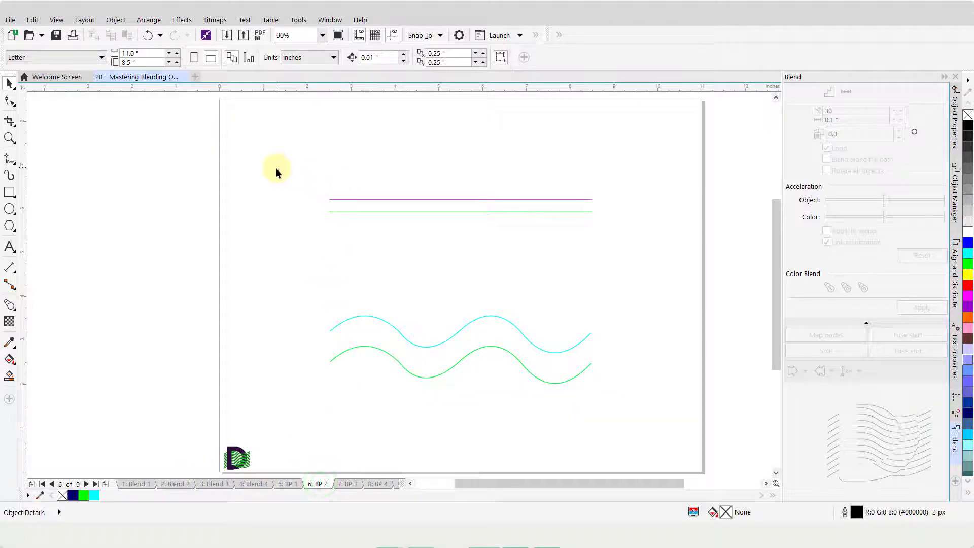
click(287, 170)
drag(286, 170, 622, 233)
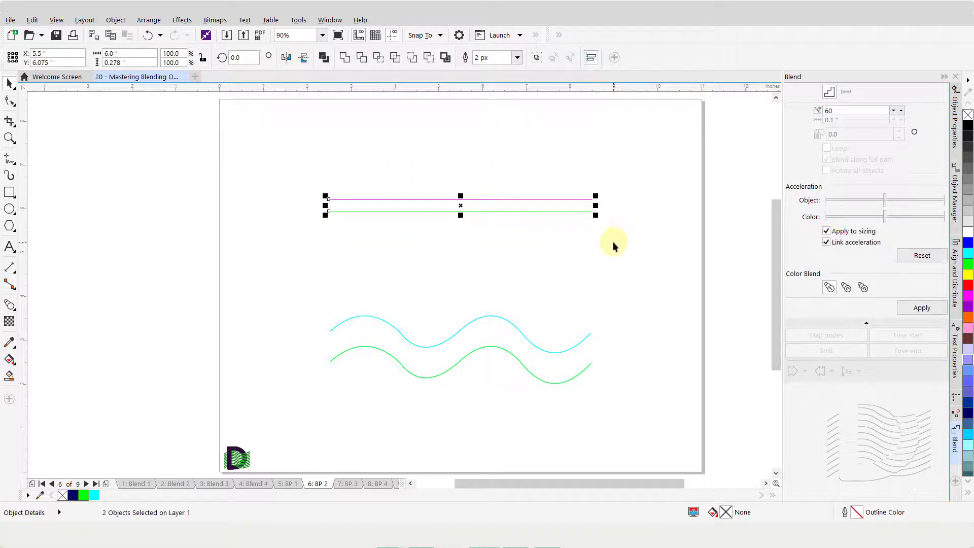
key(t)
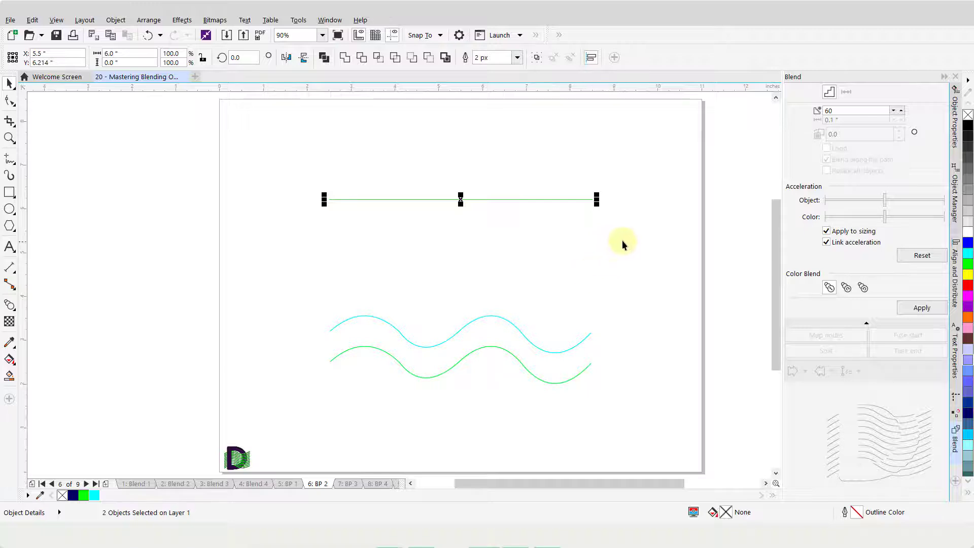
Blend the two overlapping straight lines with 70 steps and a blend direction of 180 degrees.
click(843, 111)
double_click(842, 110)
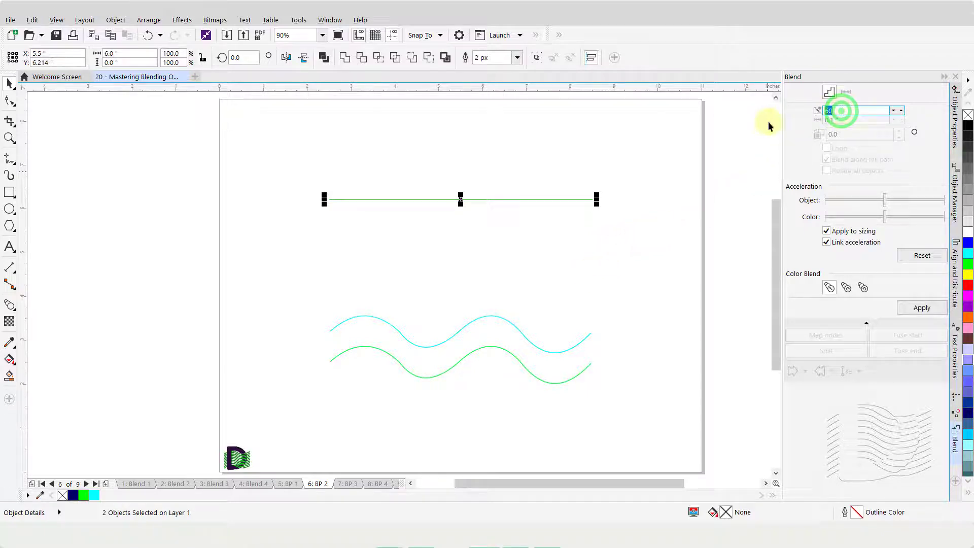
text(70)
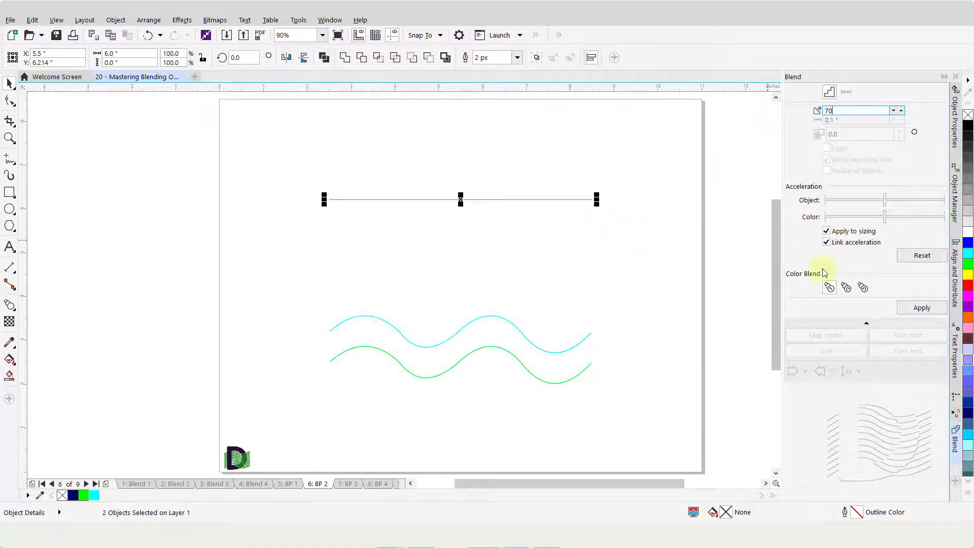
click(919, 309)
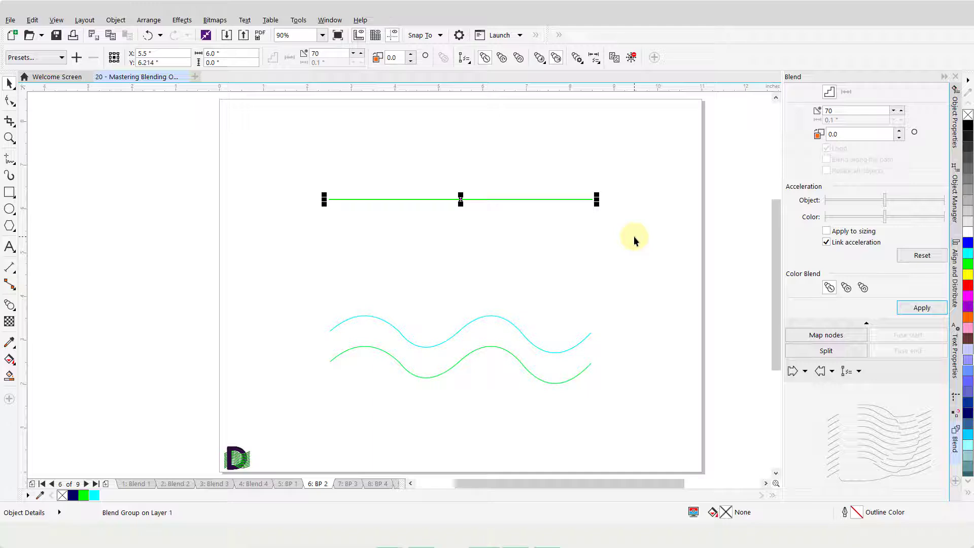
double_click(854, 133)
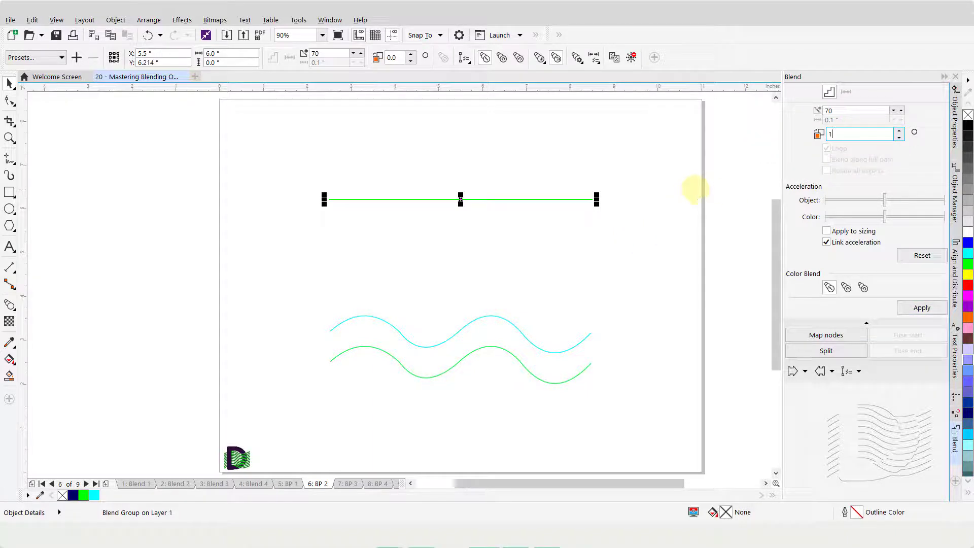
click(921, 307)
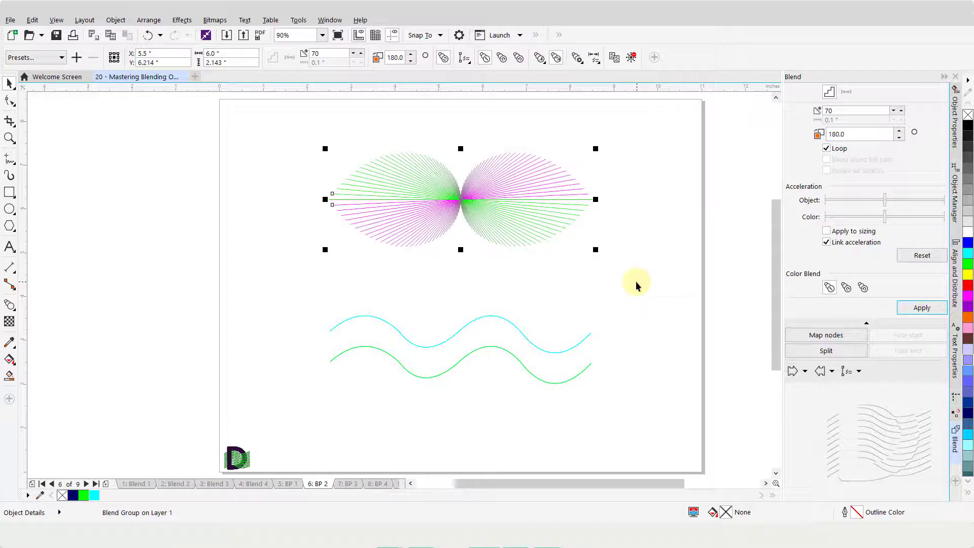
Set the straight-line blend to 300 steps.
double_click(842, 108)
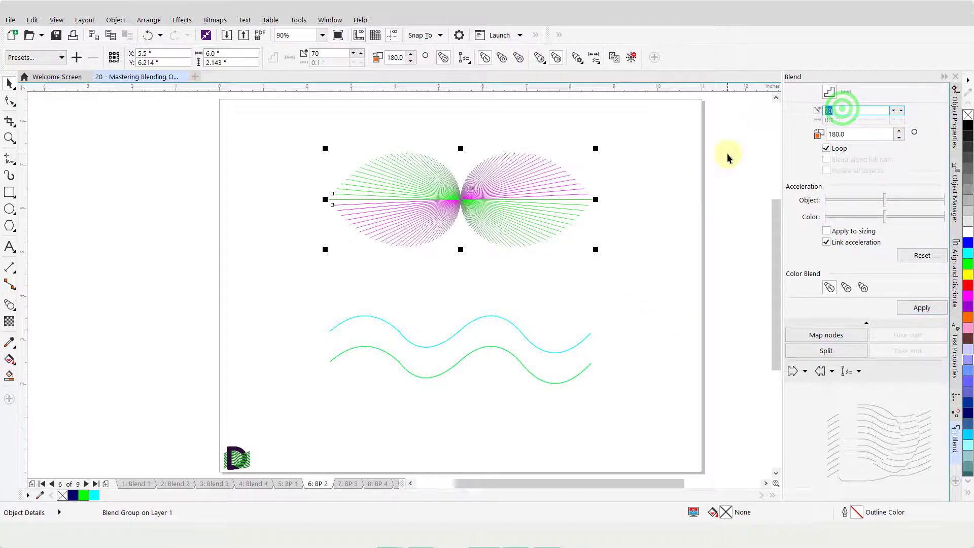
text(300)
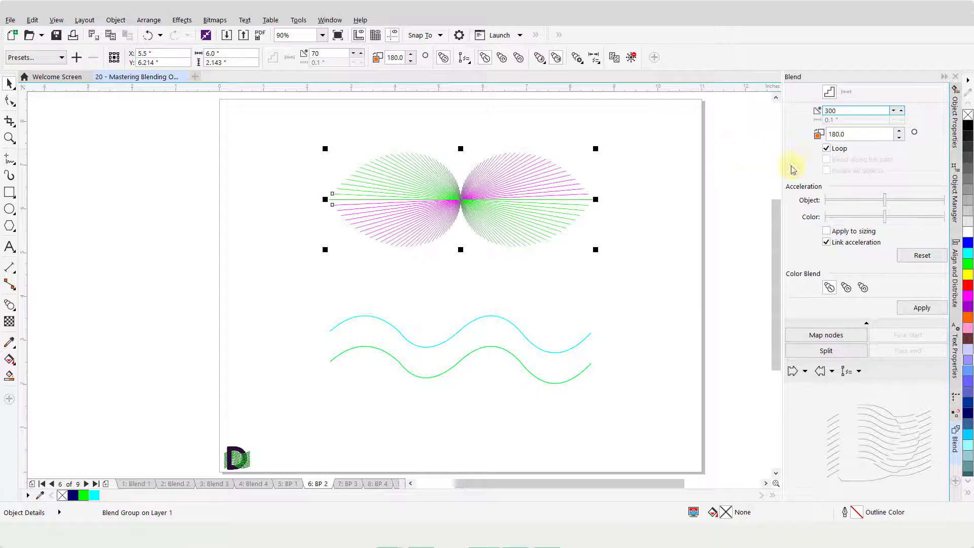
click(922, 308)
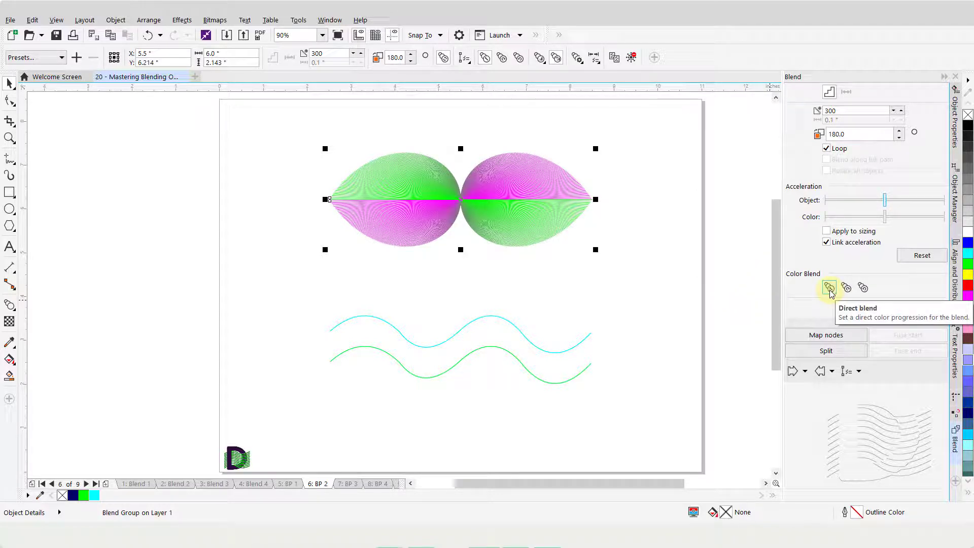
Apply a clockwise color blend to the straight-line blend, and then switch it to a counterclockwise color blend.
click(846, 288)
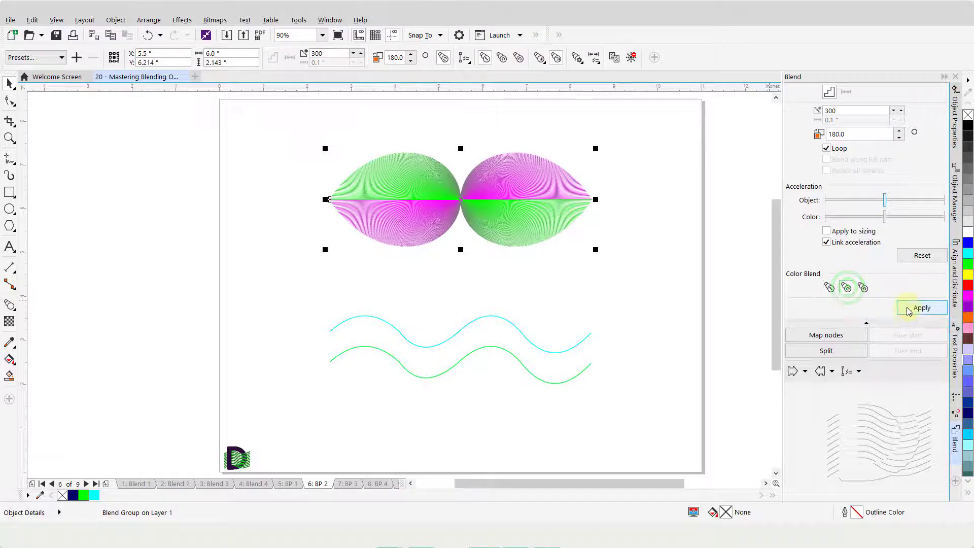
click(911, 310)
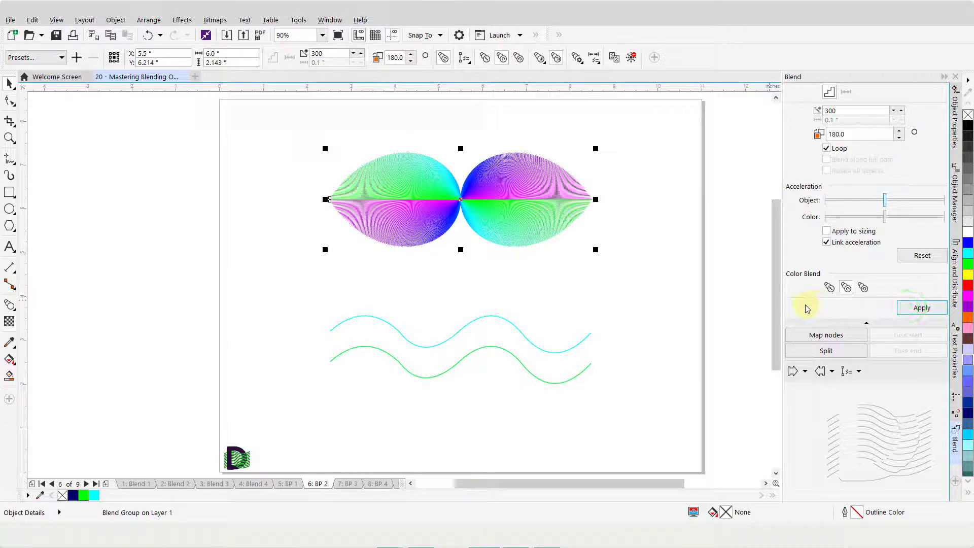
click(863, 288)
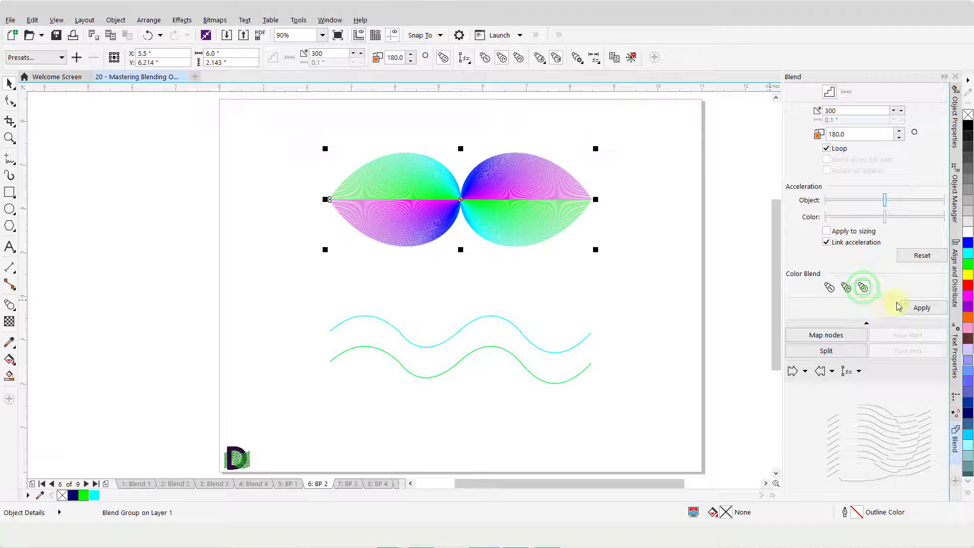
click(919, 308)
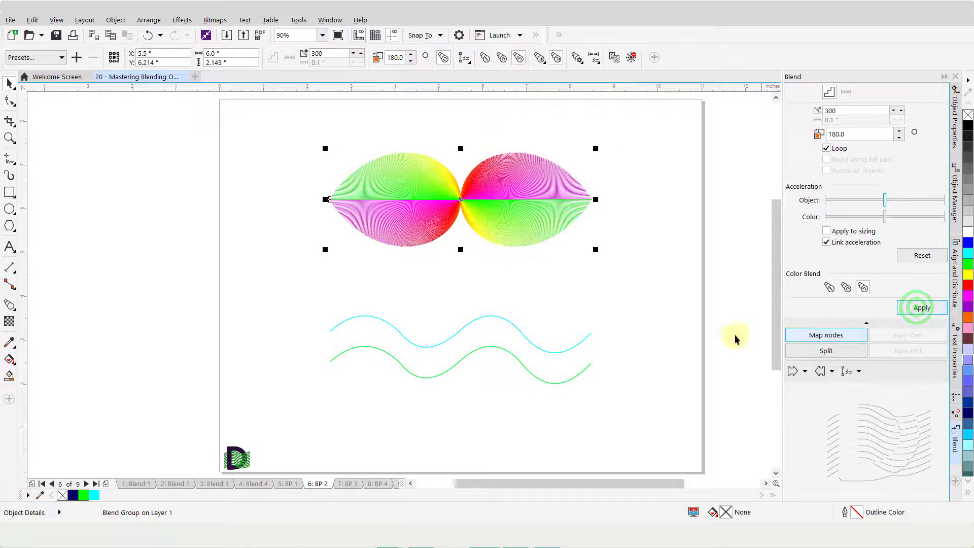
click(670, 299)
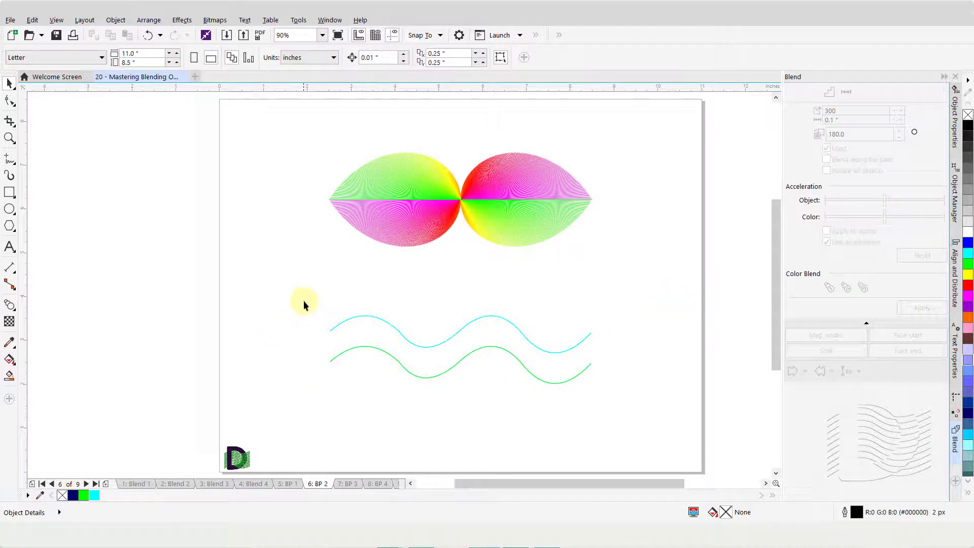
Align the cyan and green wavy curves by their tops and blend them with 20 steps.
drag(309, 298, 614, 399)
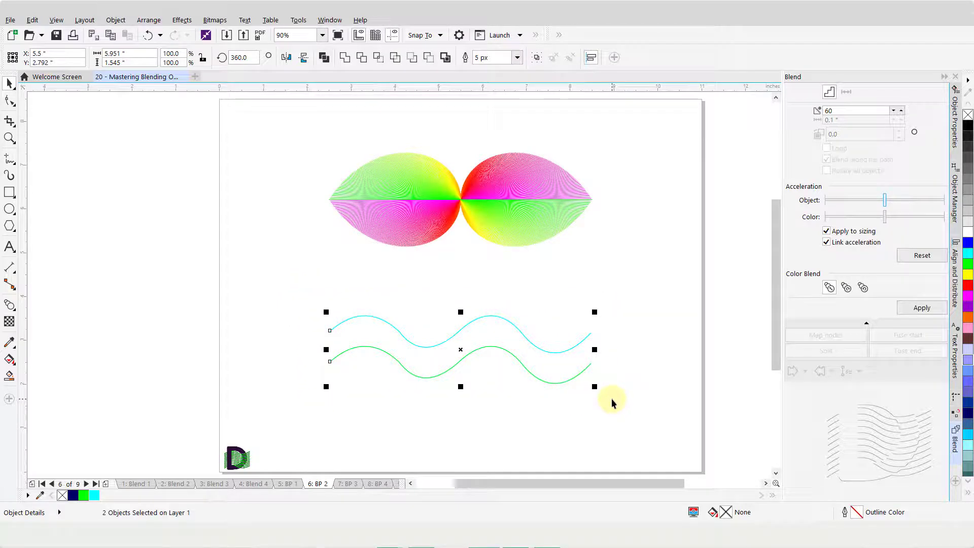
key(t)
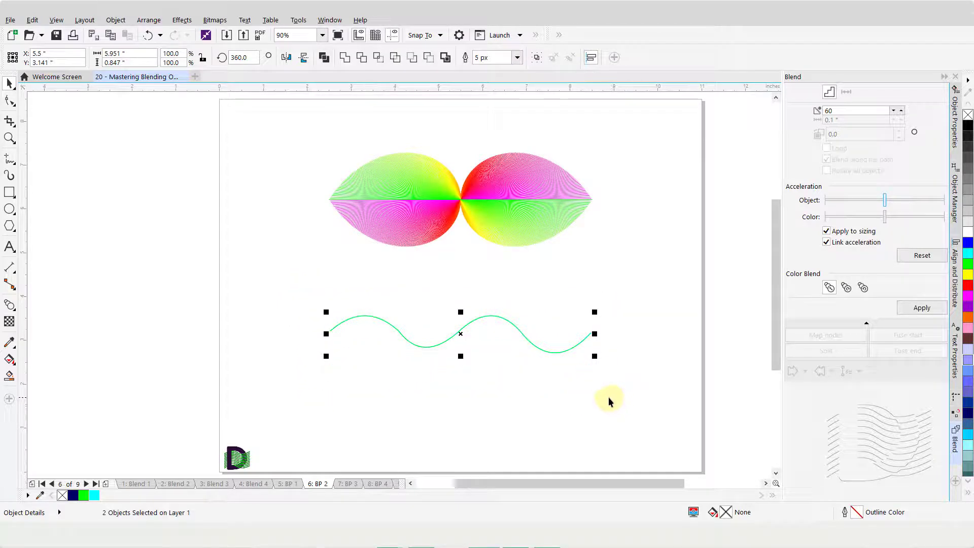
double_click(841, 110)
text(20)
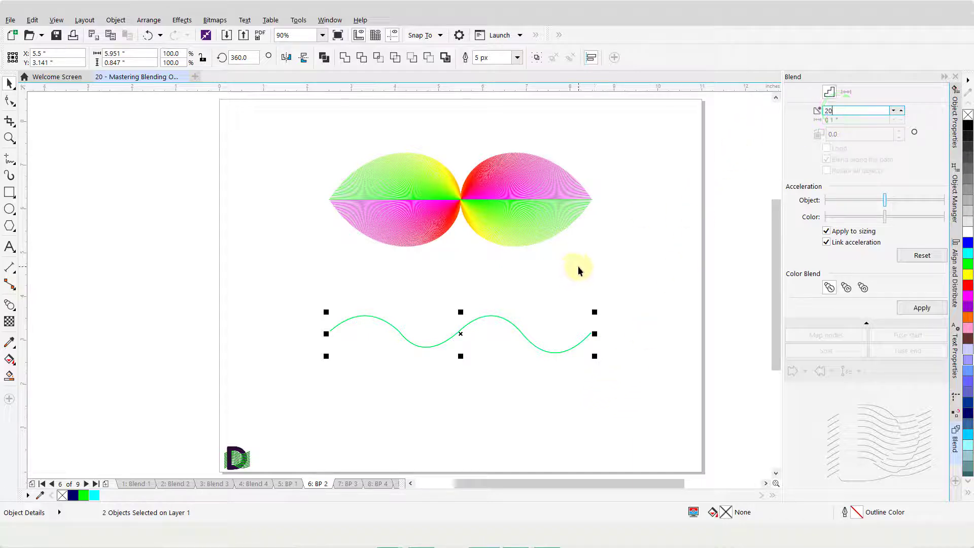
click(912, 309)
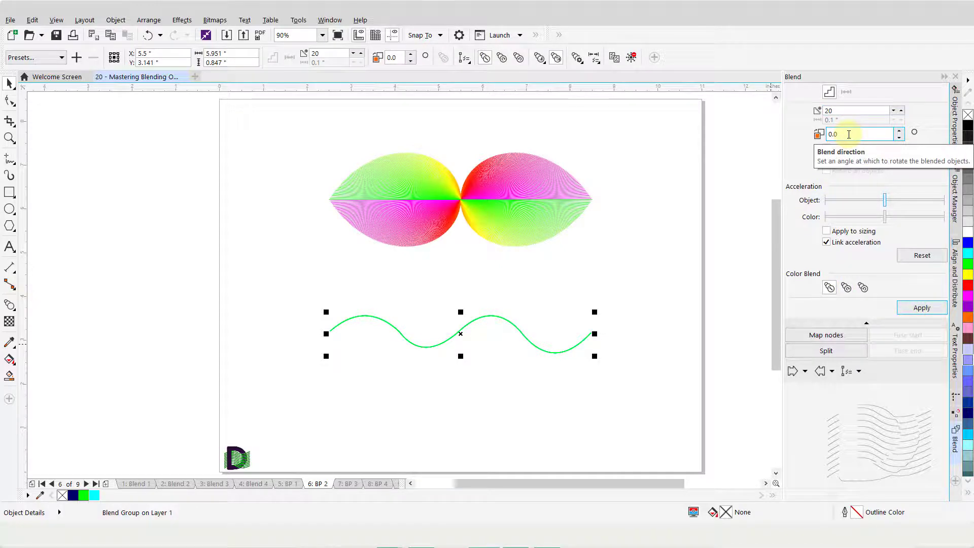
Set the wavy blend's direction to 180 degrees.
click(848, 135)
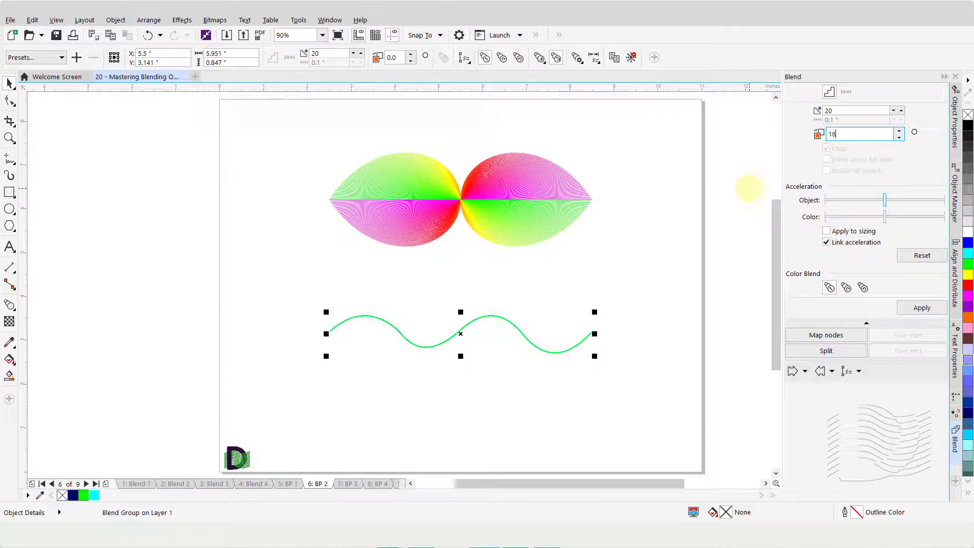
key(Return)
click(920, 309)
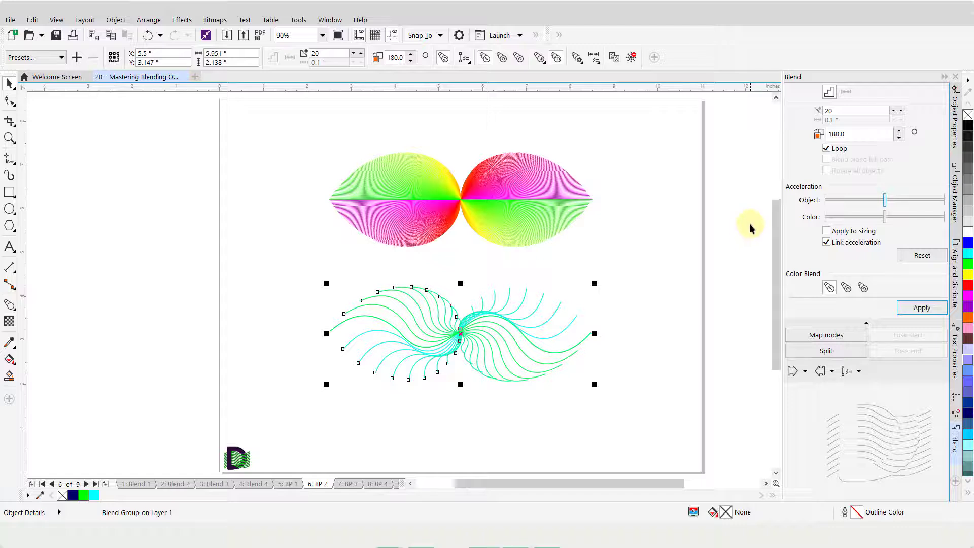
Increase the wavy blend to 300 steps, and then to 999 steps.
double_click(843, 108)
text(300)
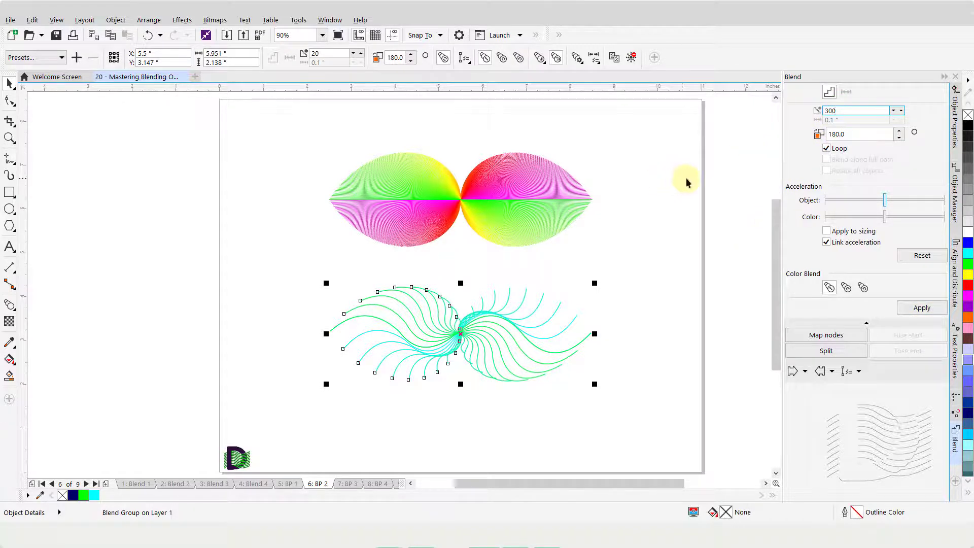
click(924, 309)
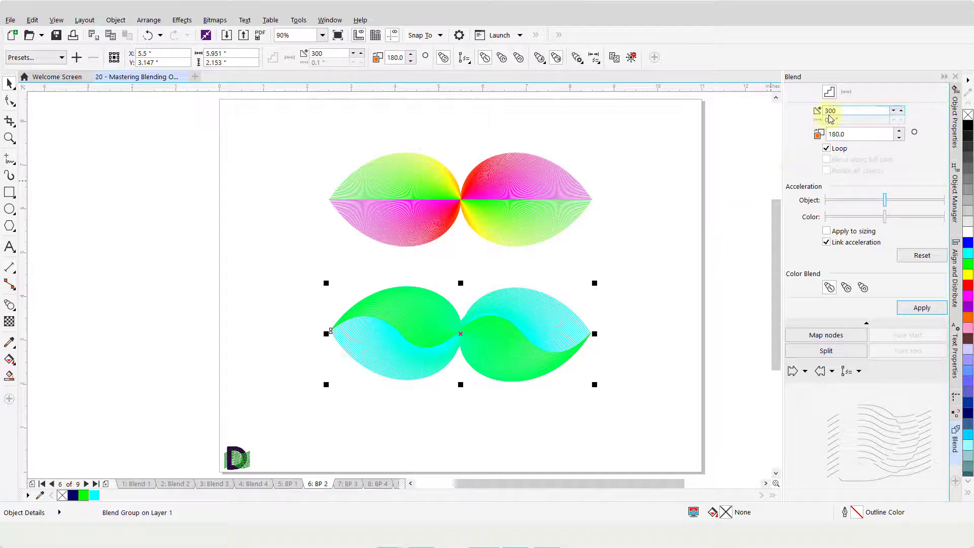
double_click(848, 109)
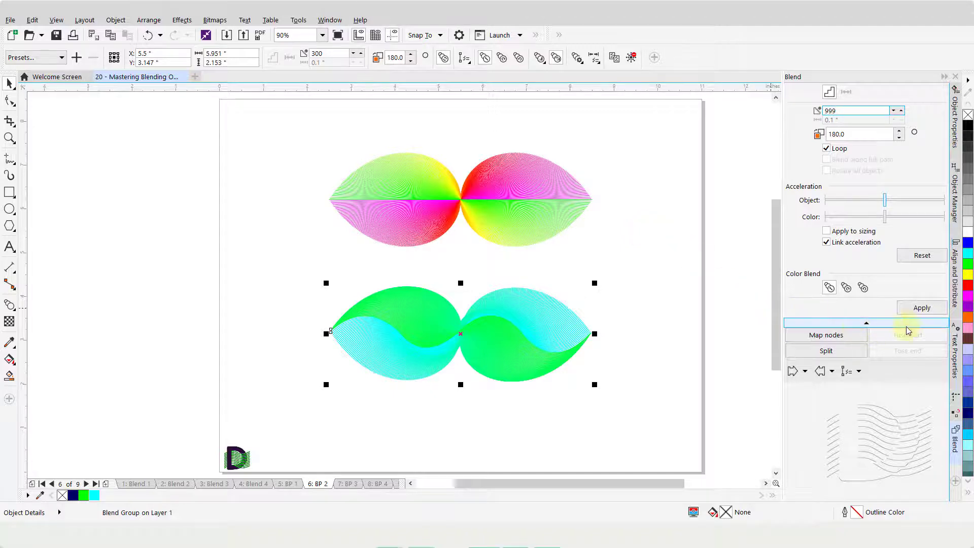
click(919, 308)
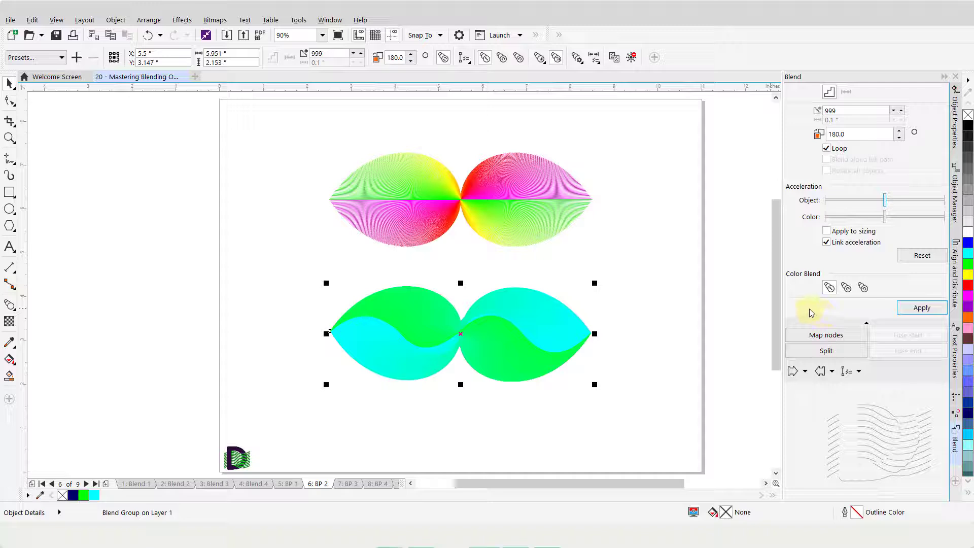
Apply acceleration to sizing, maximum linked object and color acceleration, and a counterclockwise color blend to the wavy blend.
click(827, 232)
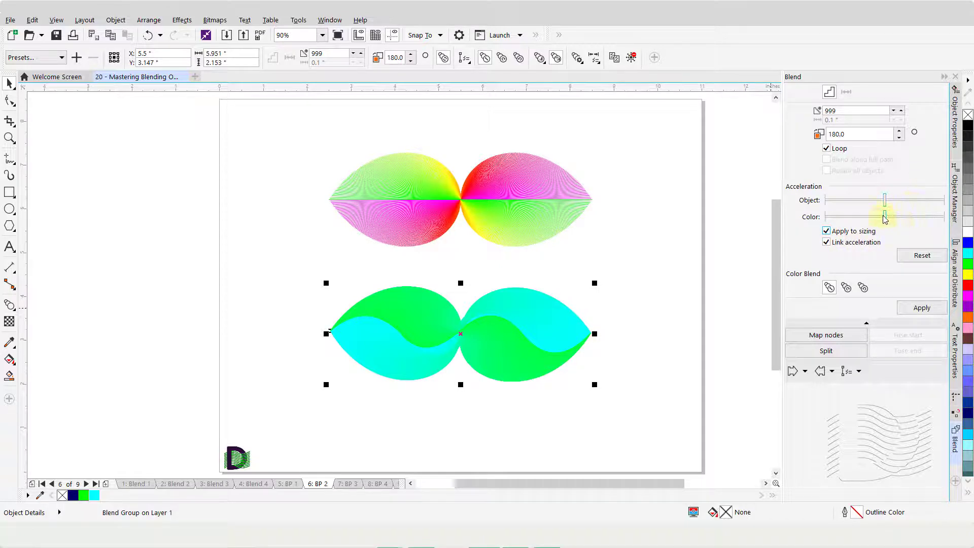
drag(886, 218, 946, 223)
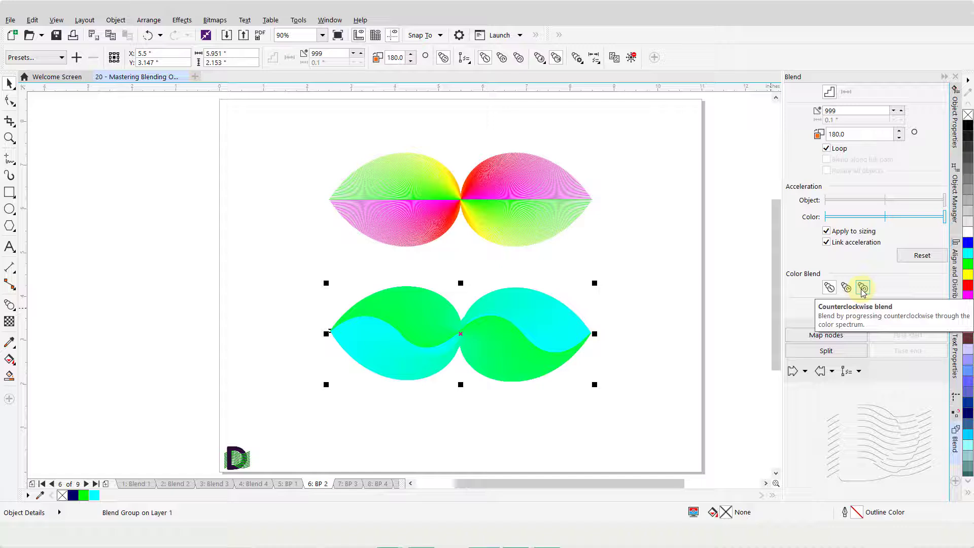
click(862, 288)
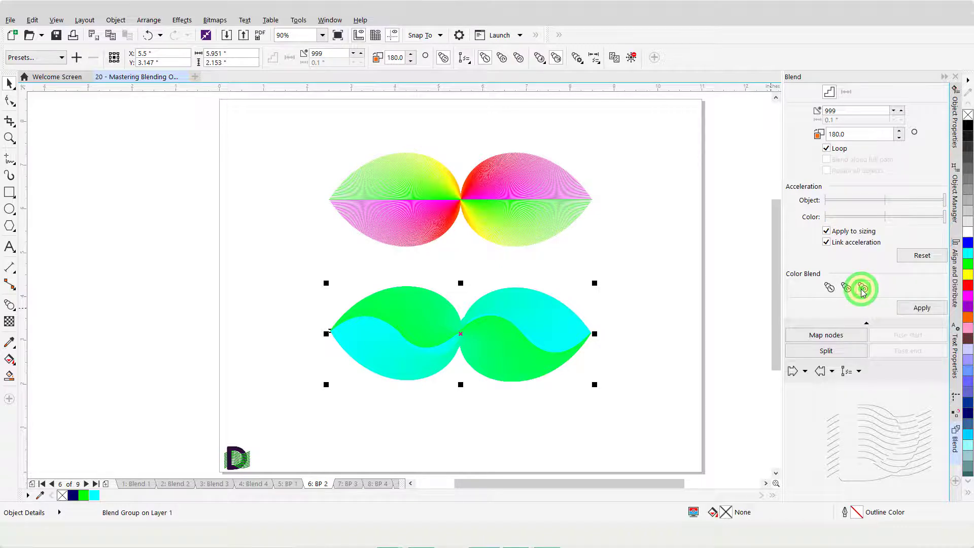
click(921, 308)
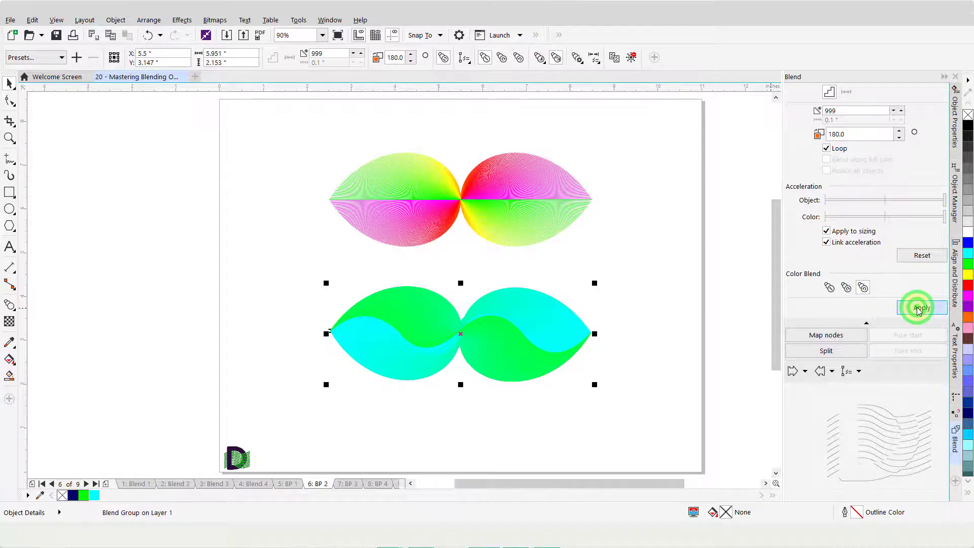
click(609, 429)
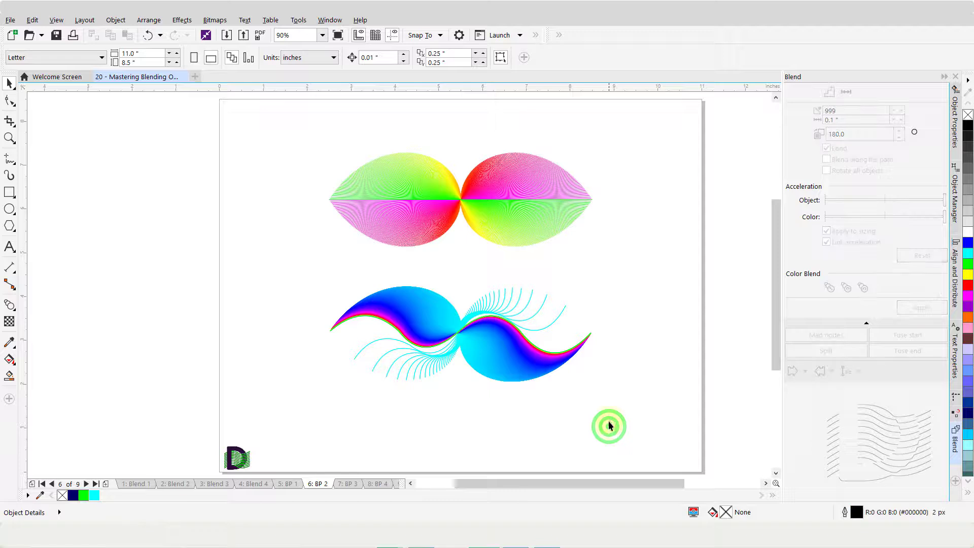
On the BP 3 page, align the two squares by their left edges and blend them with 20 steps.
click(348, 484)
drag(336, 162, 710, 407)
key(l)
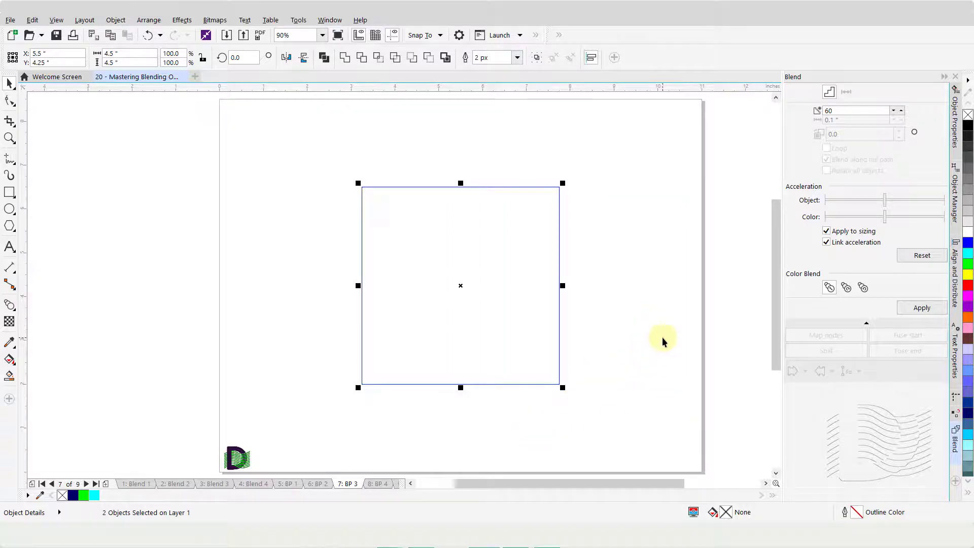
click(836, 111)
double_click(837, 111)
text(20)
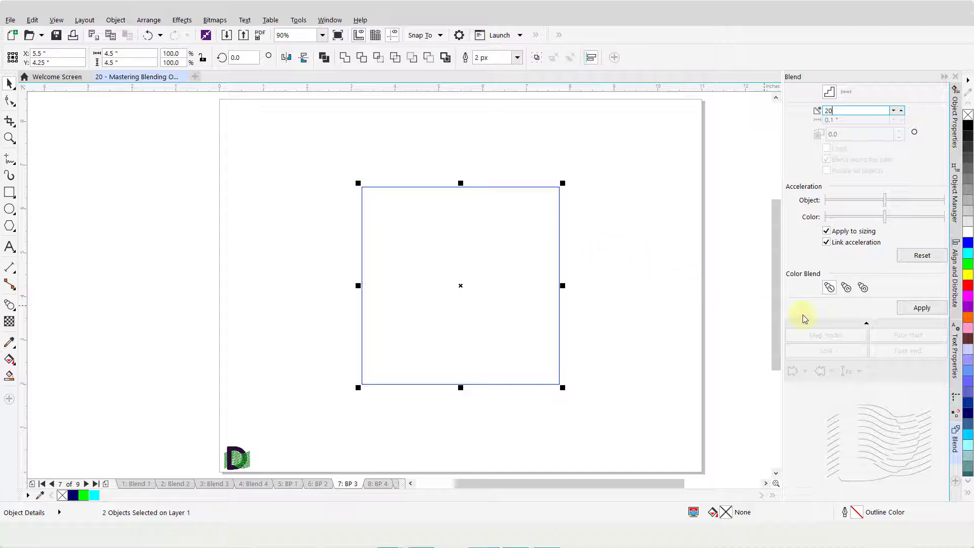
click(921, 308)
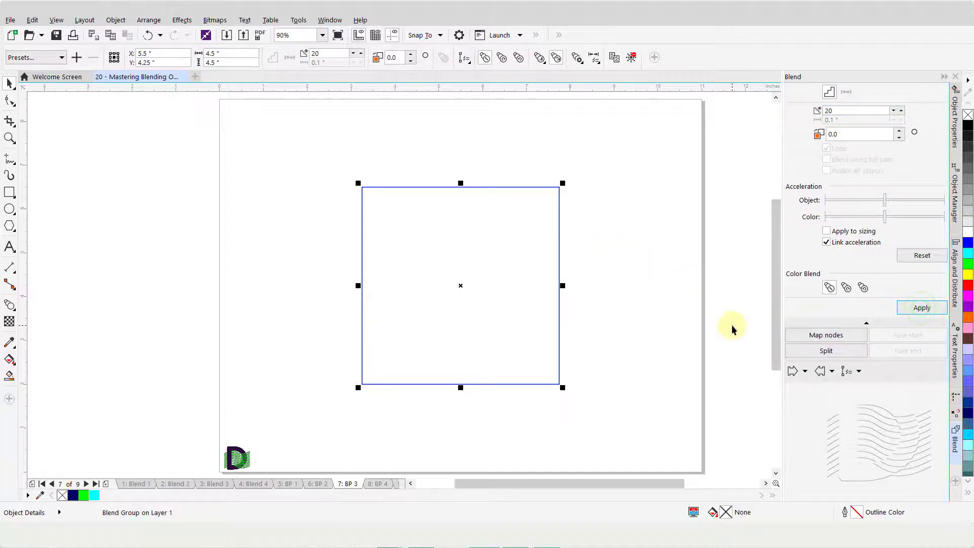
click(632, 331)
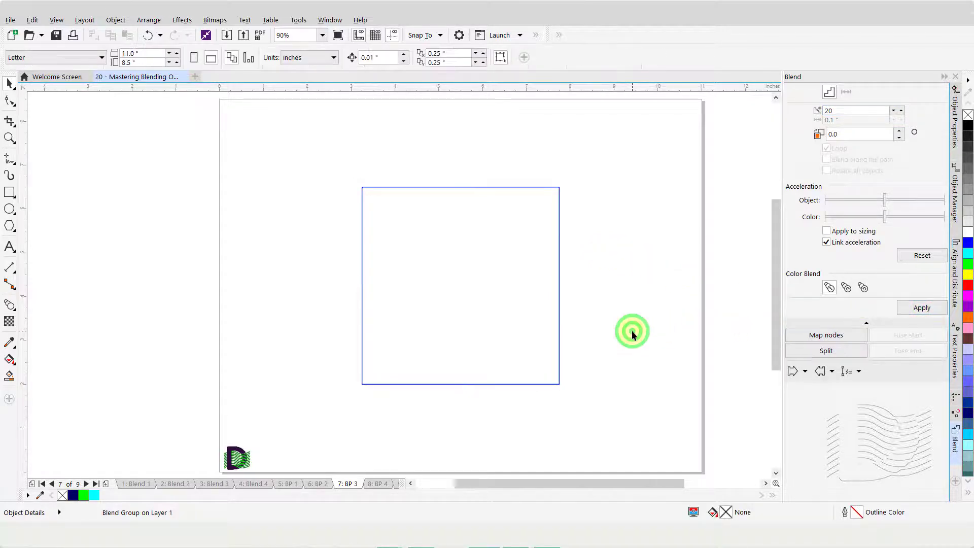
Select the square blend's control rectangle and set its rotation angle to 180 degrees.
click(441, 334)
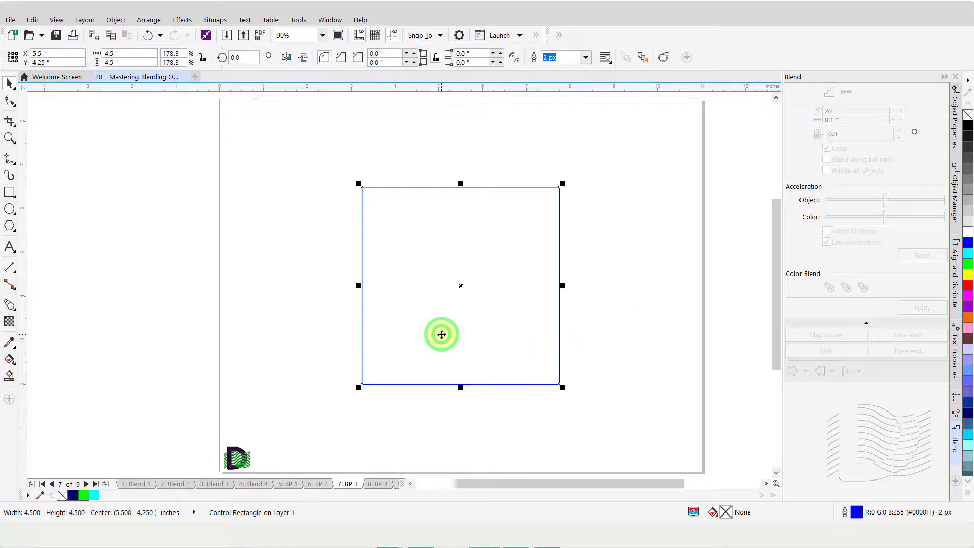
click(249, 56)
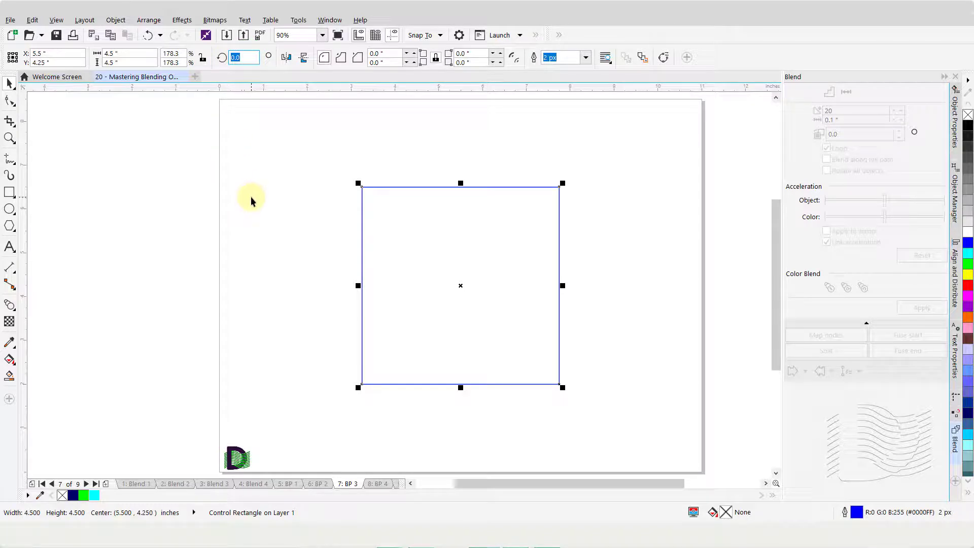
text(180)
key(Return)
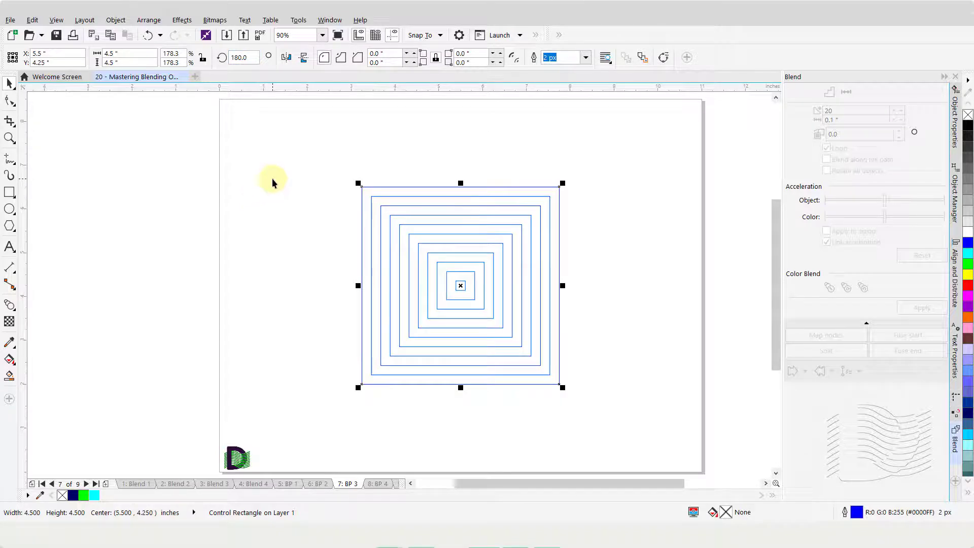
Mirror the square blend's control rectangle horizontally.
click(287, 58)
click(287, 58)
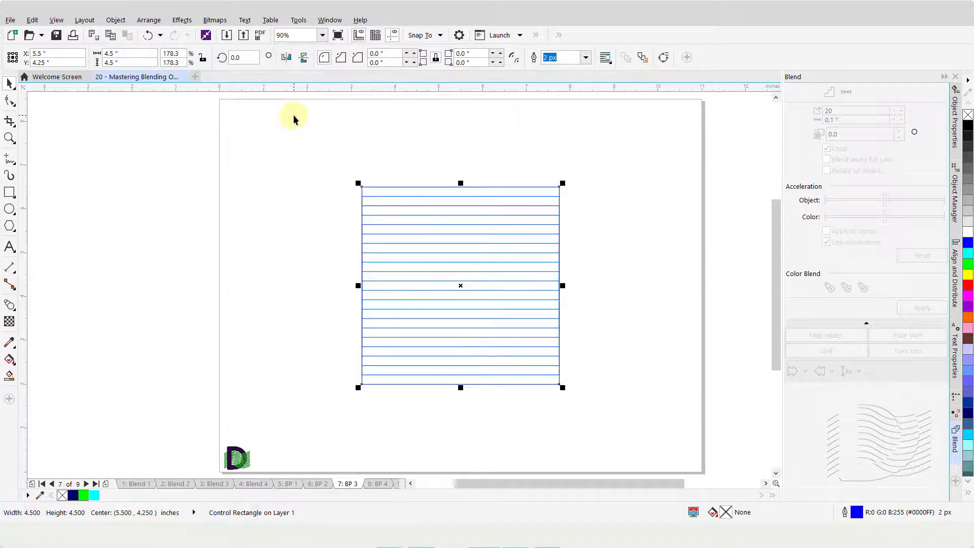
Set the control rectangle's rotation angle to 270 degrees and mirror it horizontally.
click(246, 57)
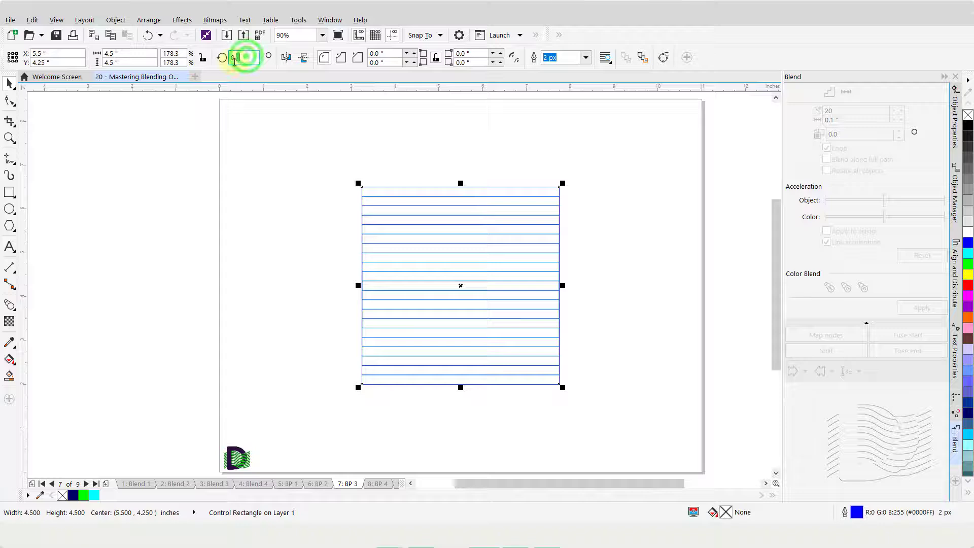
text(270)
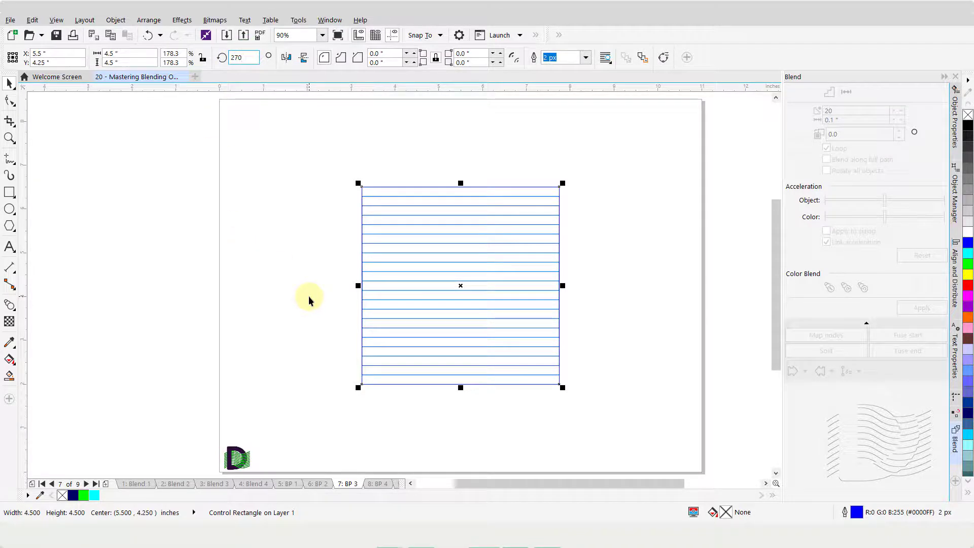
key(Return)
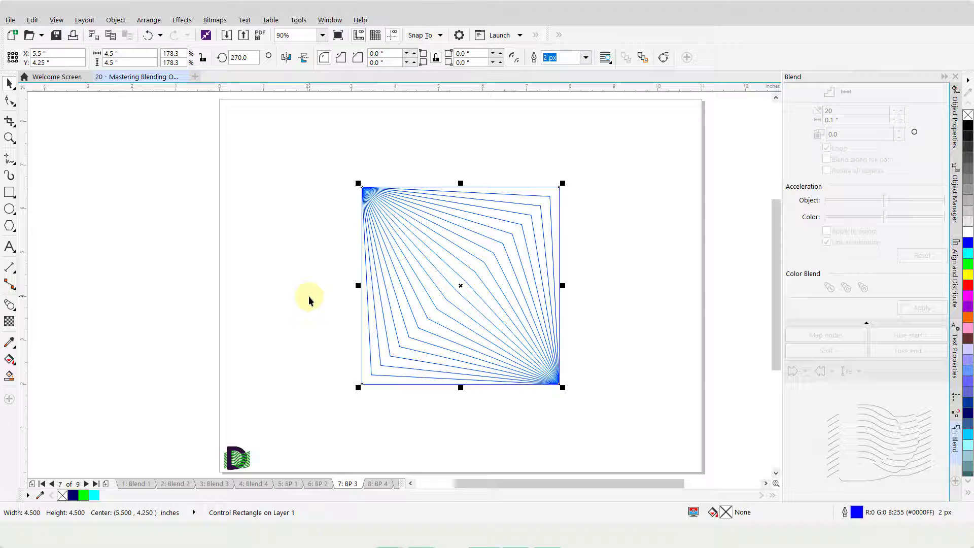
click(286, 59)
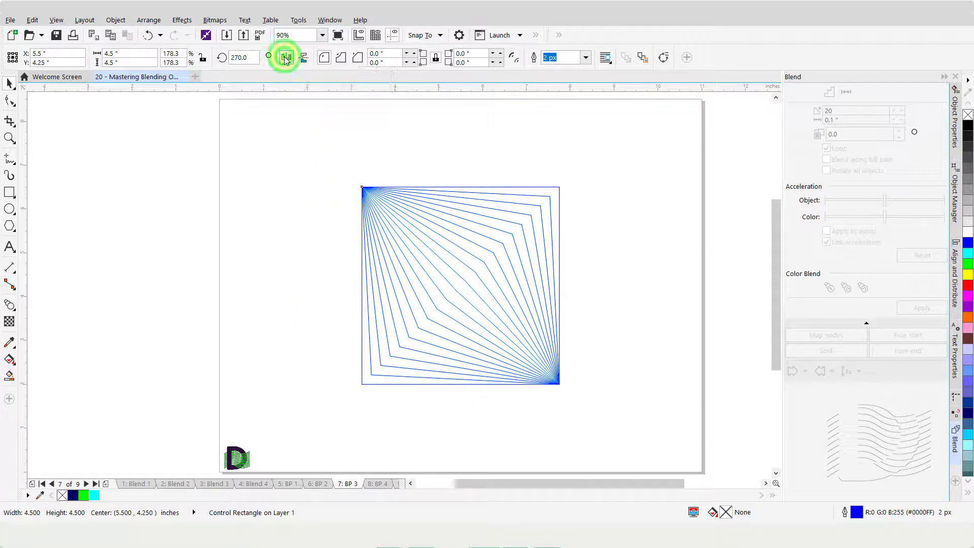
click(539, 435)
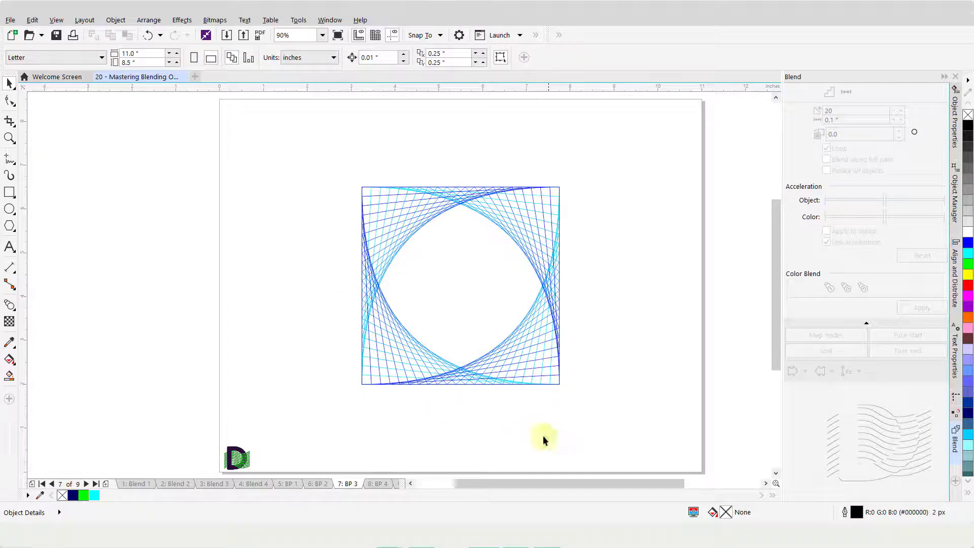
Select the whole square blend and apply a blend direction of 180 degrees with Loop enabled.
click(549, 377)
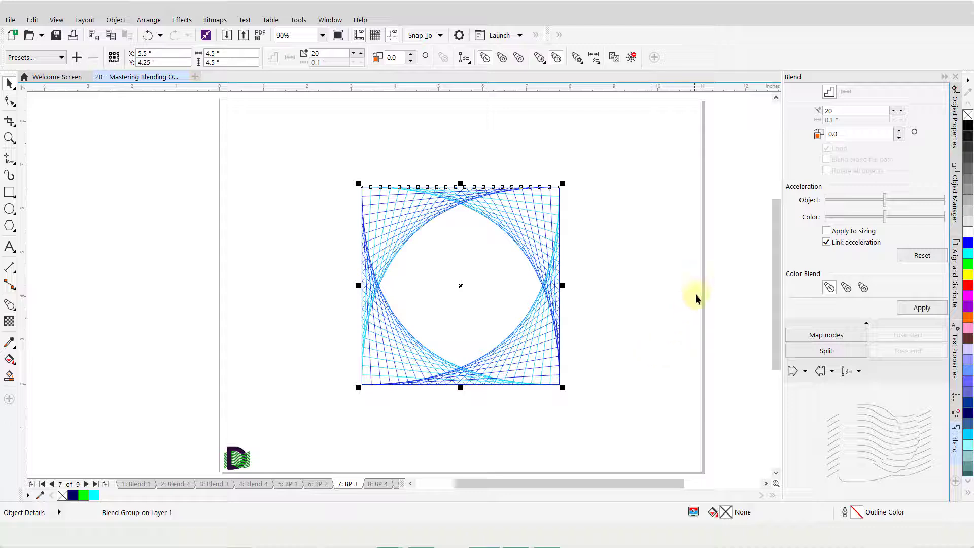
click(846, 133)
text(18)
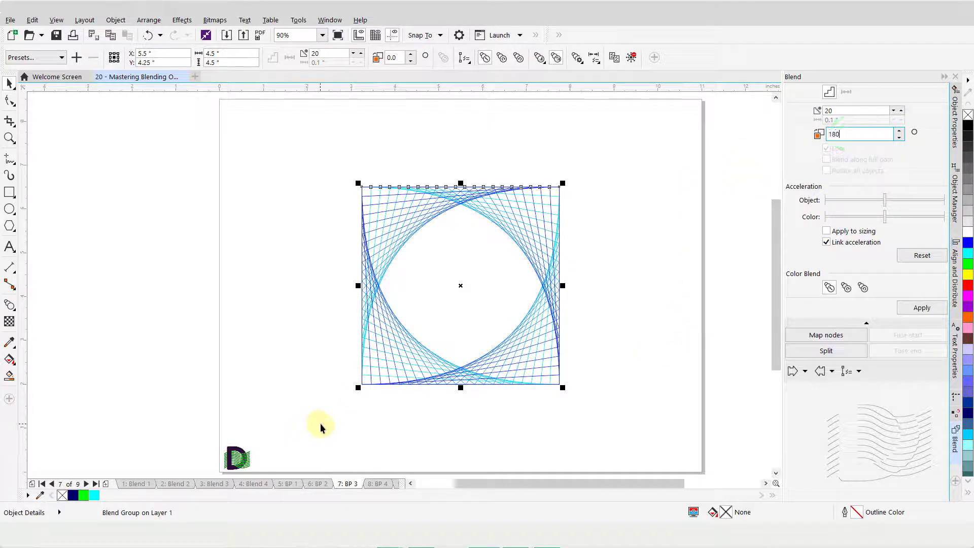
text(0)
key(Return)
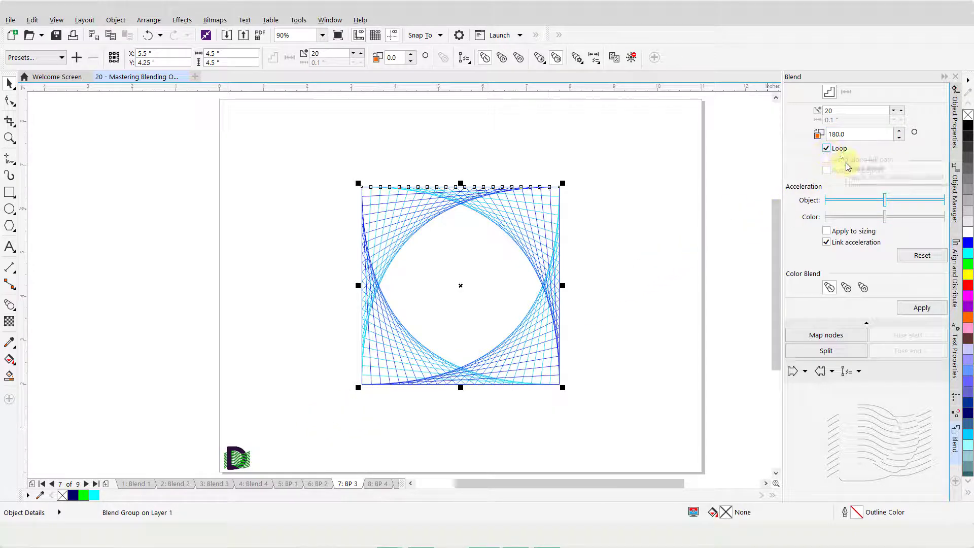
click(916, 308)
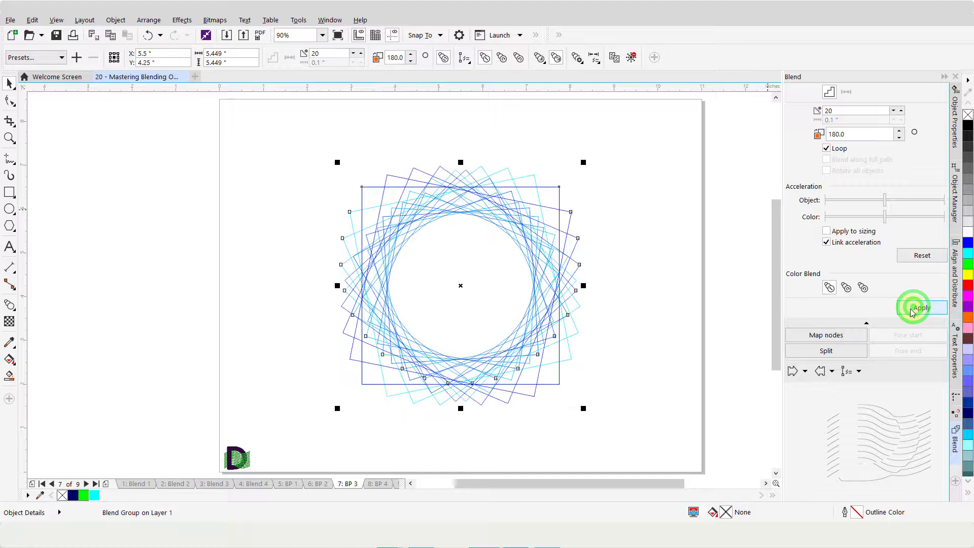
click(660, 365)
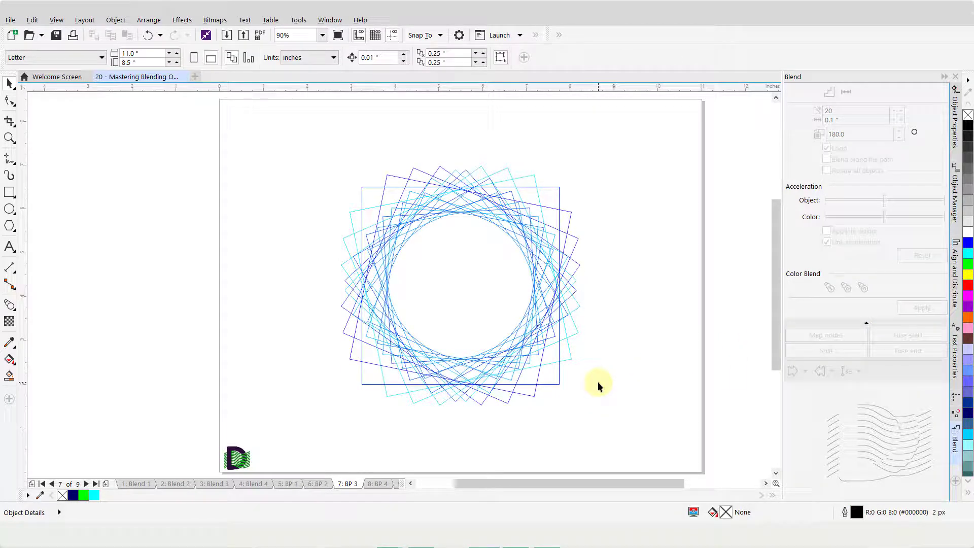
Select the control rectangle of the looped square blend and set its rotation angle to 180 degrees.
click(555, 388)
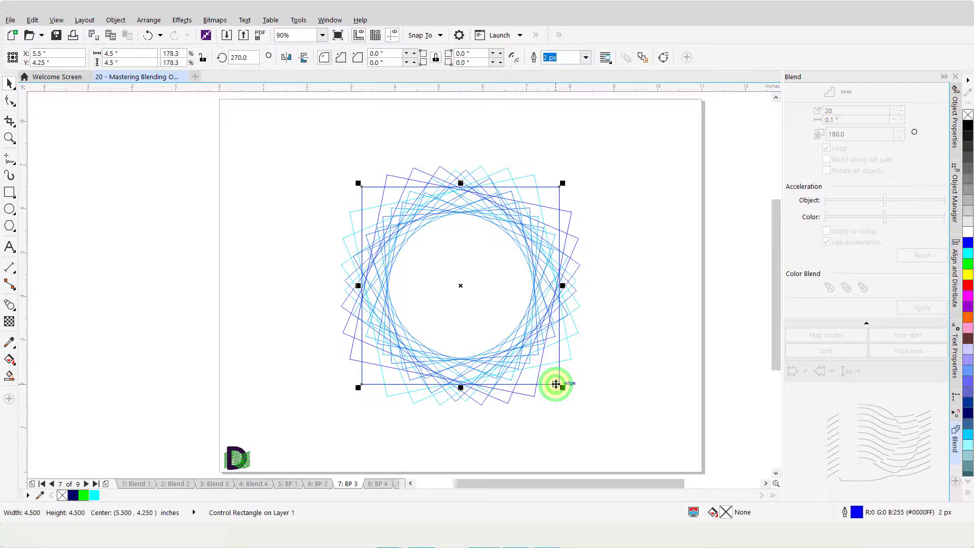
click(255, 57)
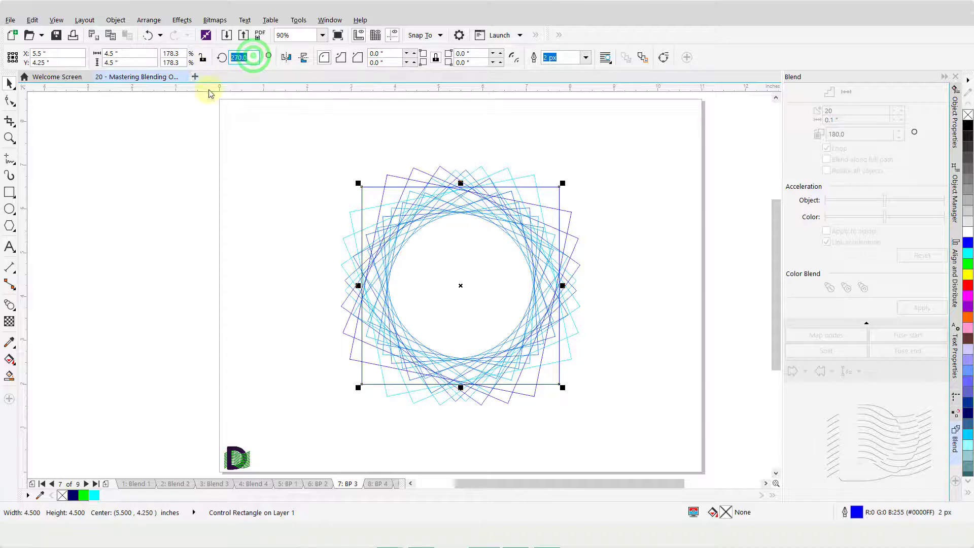
text(180)
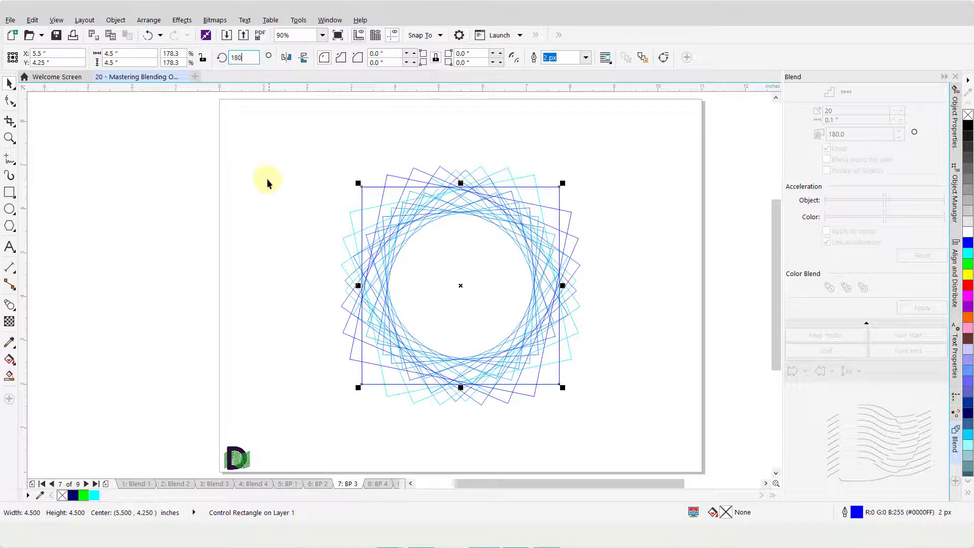
key(Return)
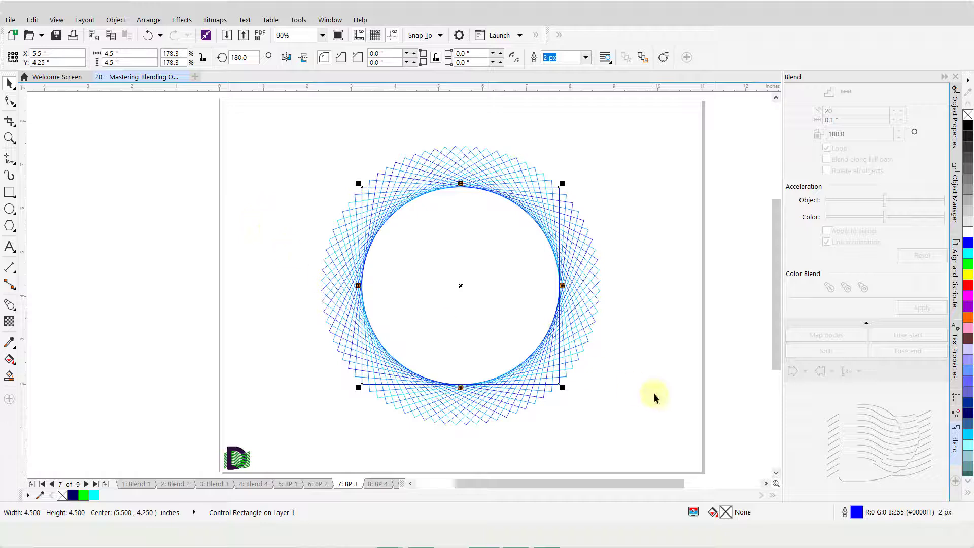
click(607, 376)
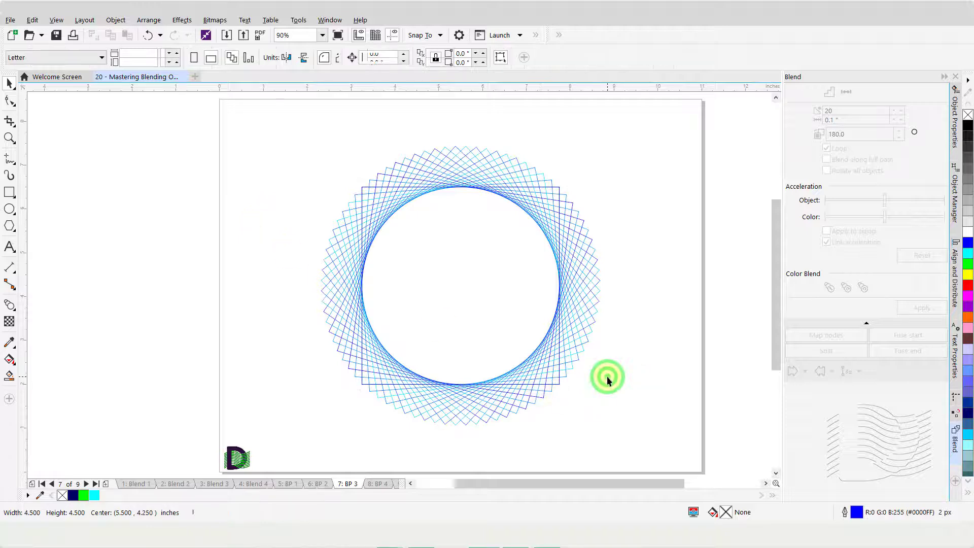
Select the square blend group and apply 100 steps with a blend direction of 360 degrees.
click(572, 367)
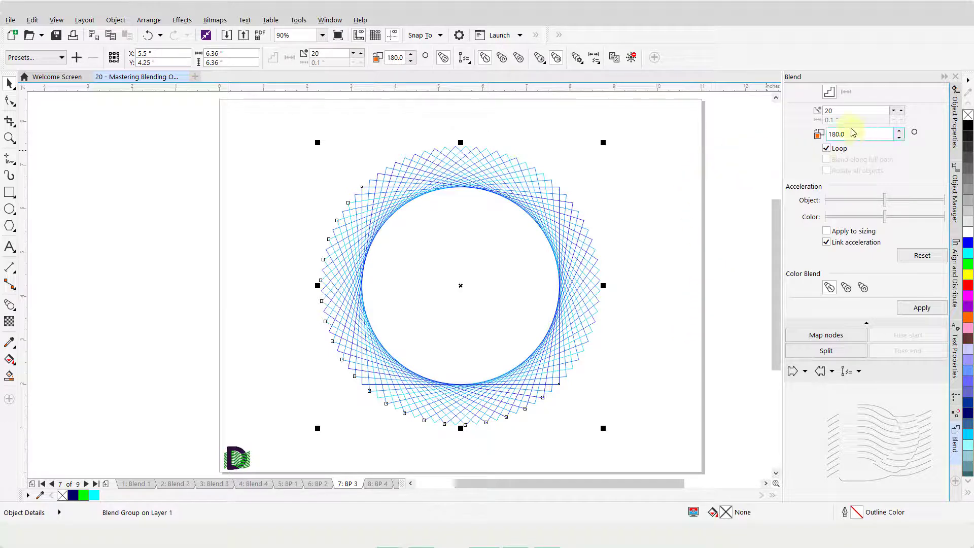
double_click(839, 110)
text(100)
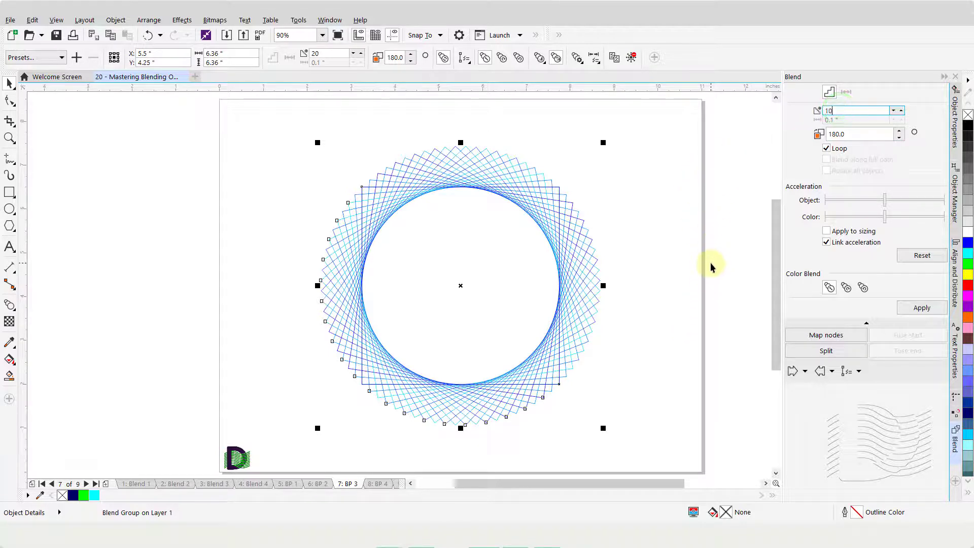
double_click(842, 134)
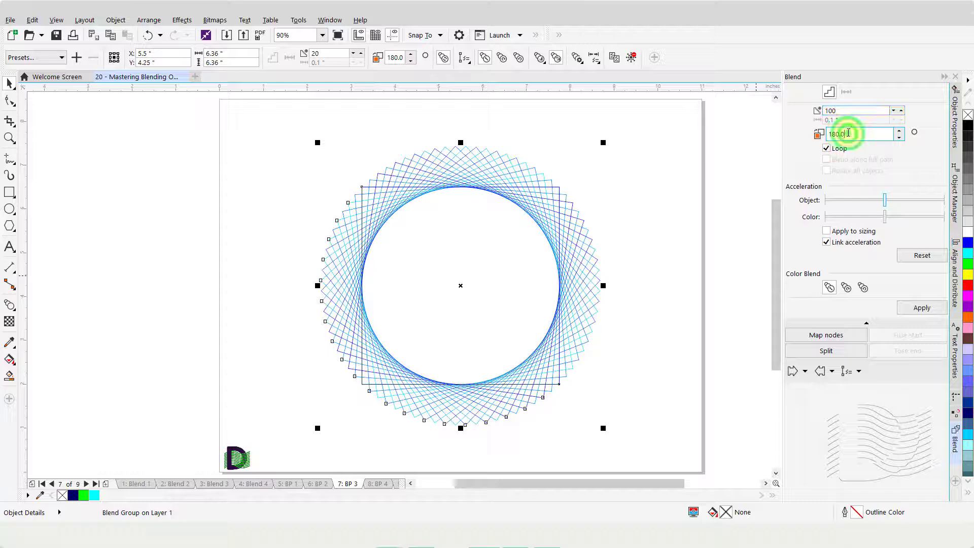
text(360)
key(Tab)
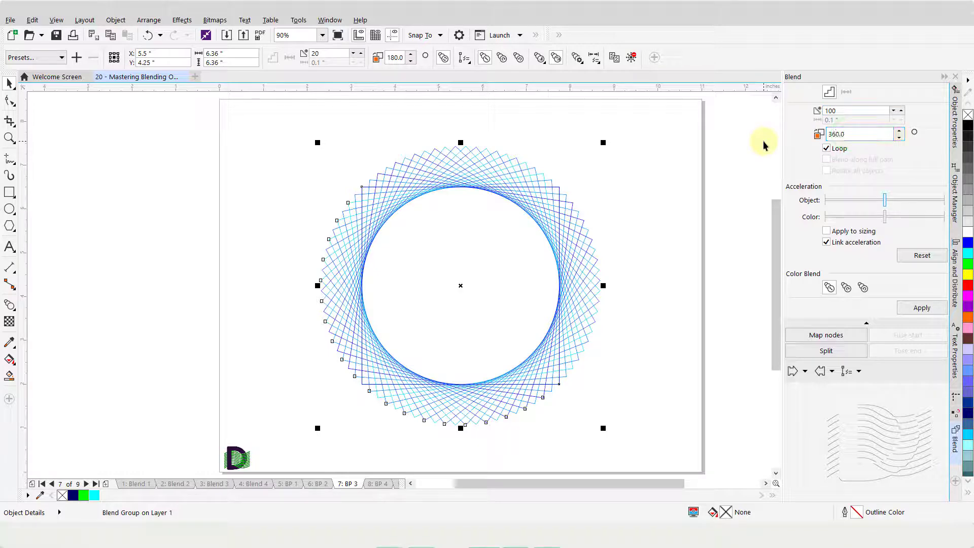
click(914, 311)
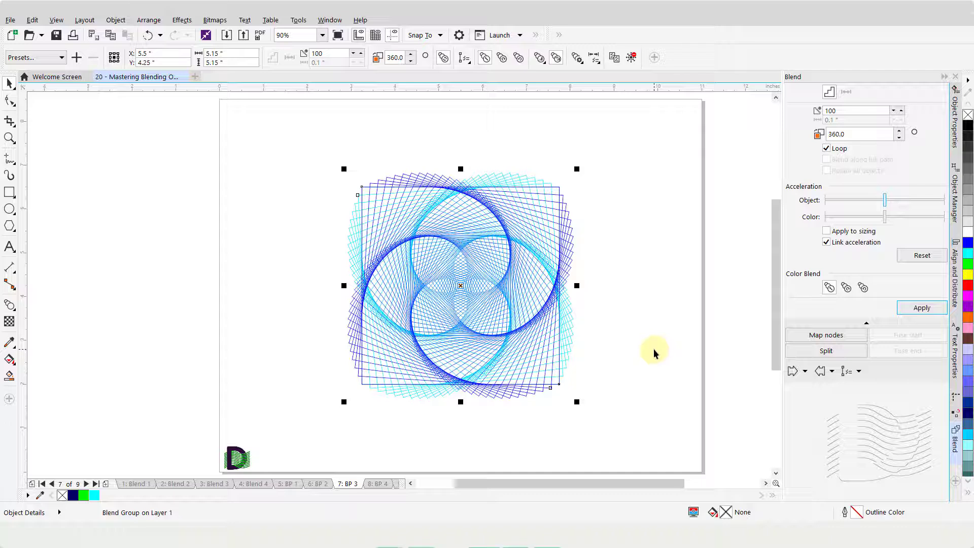
Change the square blend to 30 steps with a blend direction of 90 degrees.
click(854, 111)
double_click(854, 110)
text(30)
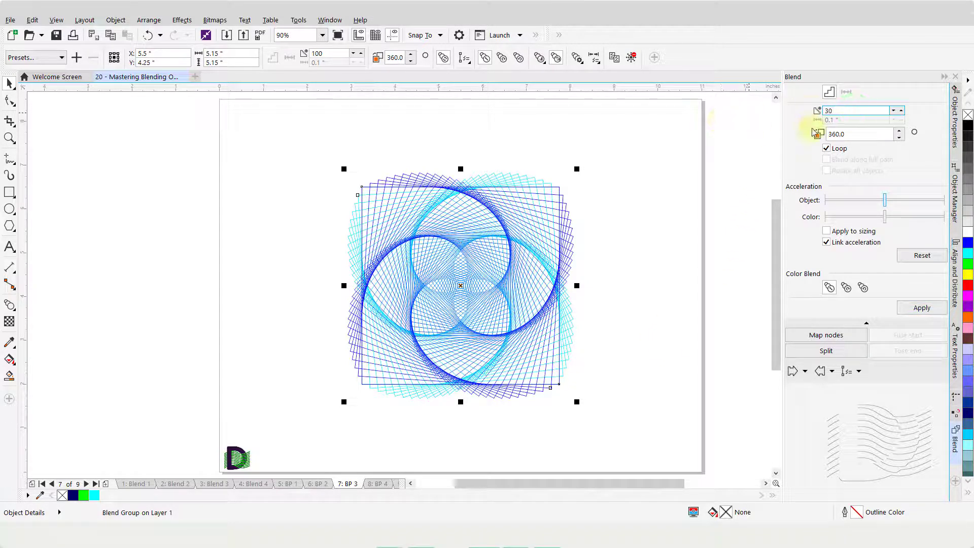
double_click(845, 134)
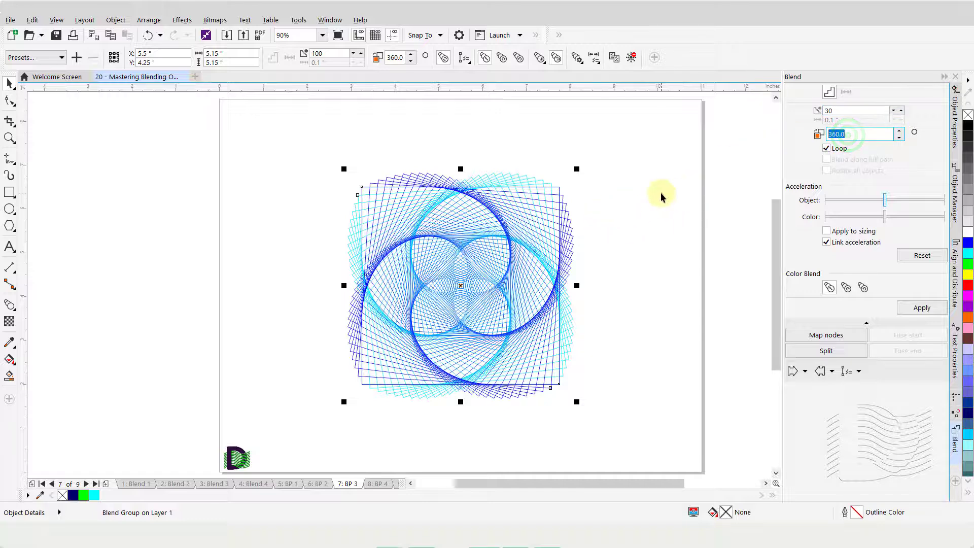
text(90)
key(Tab)
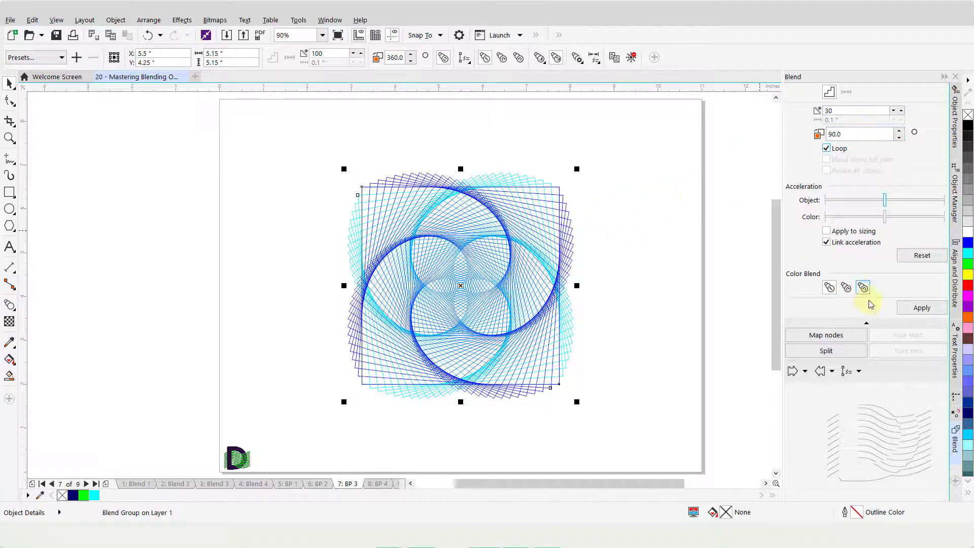
click(921, 308)
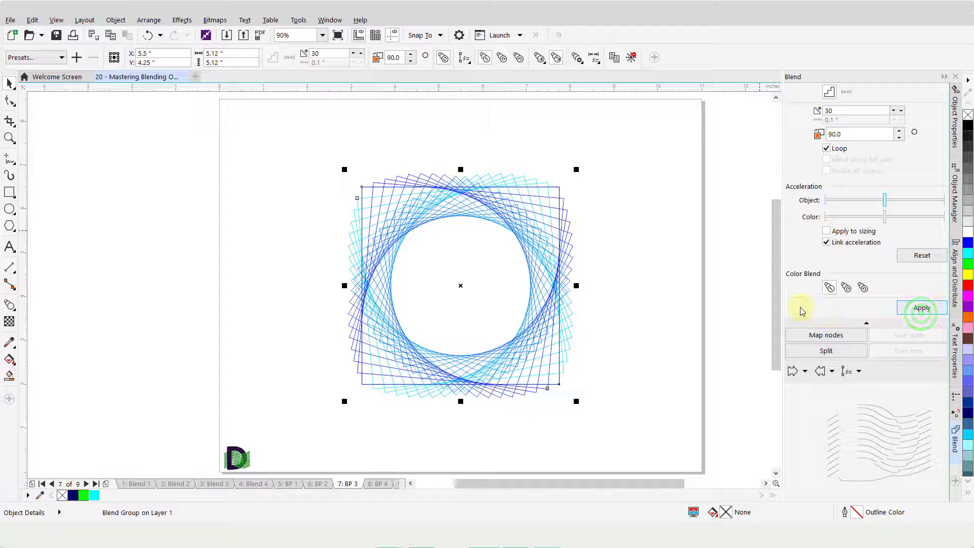
Turn off Loop for the square blend, apply the change and deselect the blend.
click(827, 149)
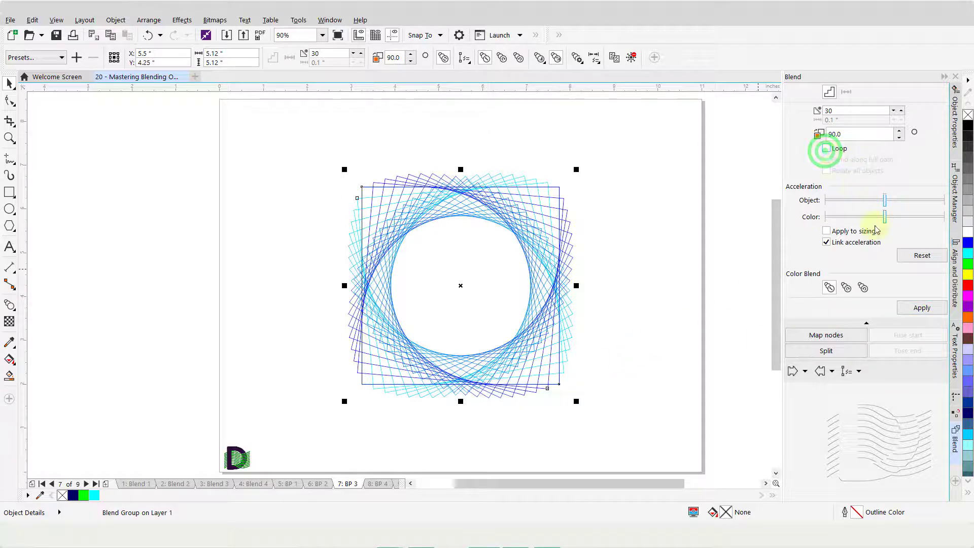
click(922, 308)
click(648, 350)
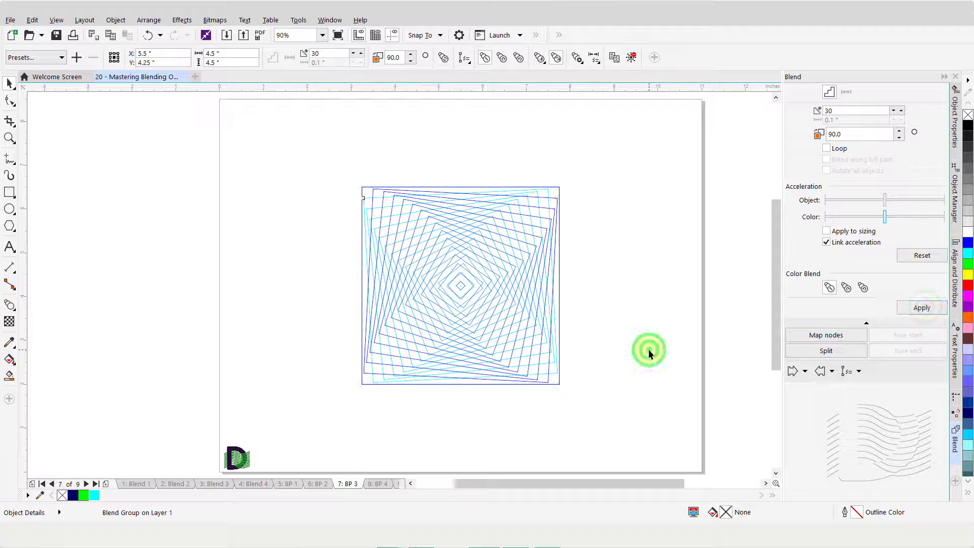
On the BP 4 page, select both concentric squares and blend them with 50 steps.
click(377, 485)
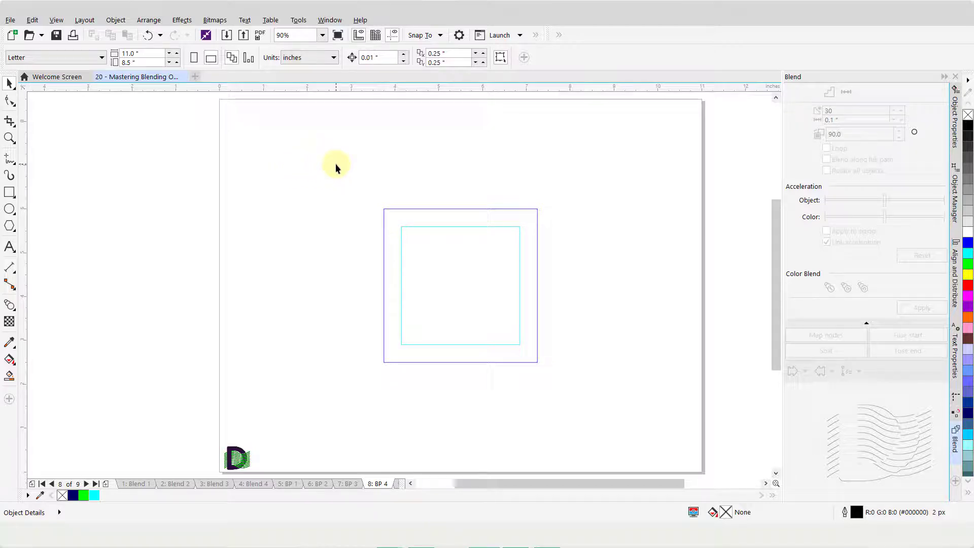
drag(344, 174, 575, 385)
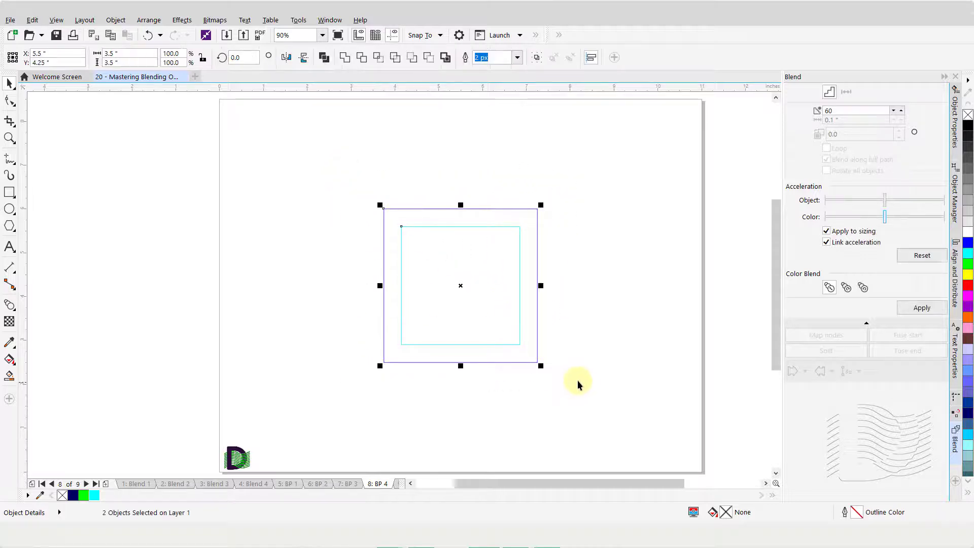
click(838, 110)
double_click(839, 110)
text(5)
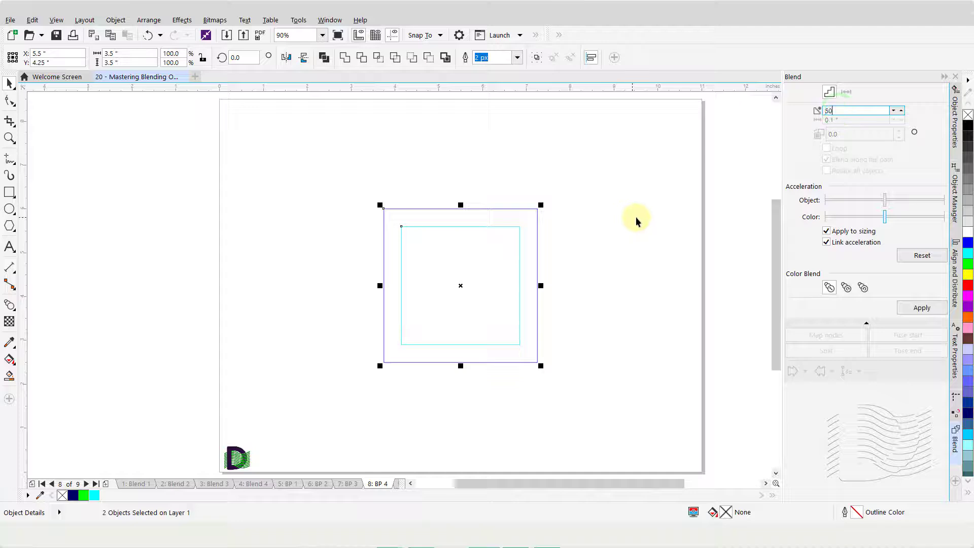
click(921, 308)
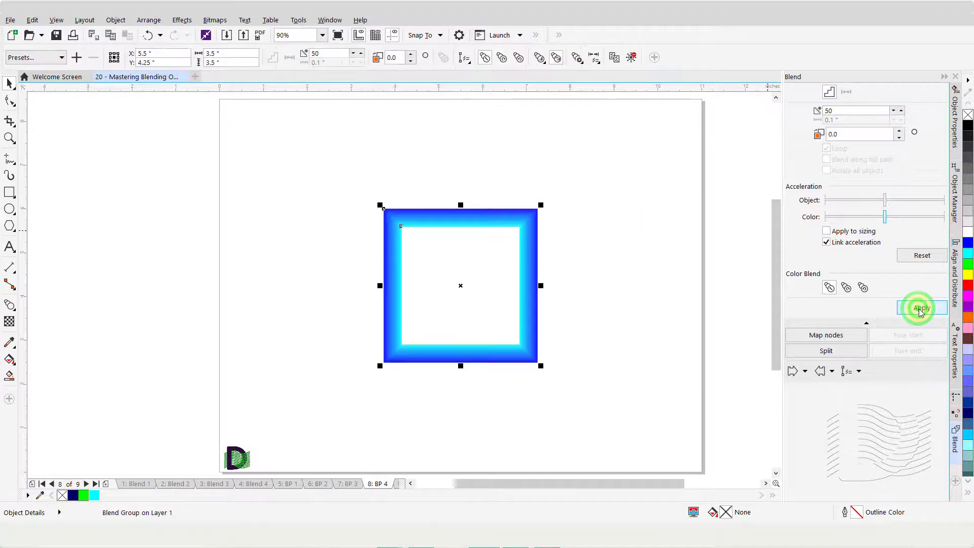
Apply a blend direction of 360 degrees with Loop enabled to the BP 4 square blend, and deselect it.
double_click(859, 134)
text(360)
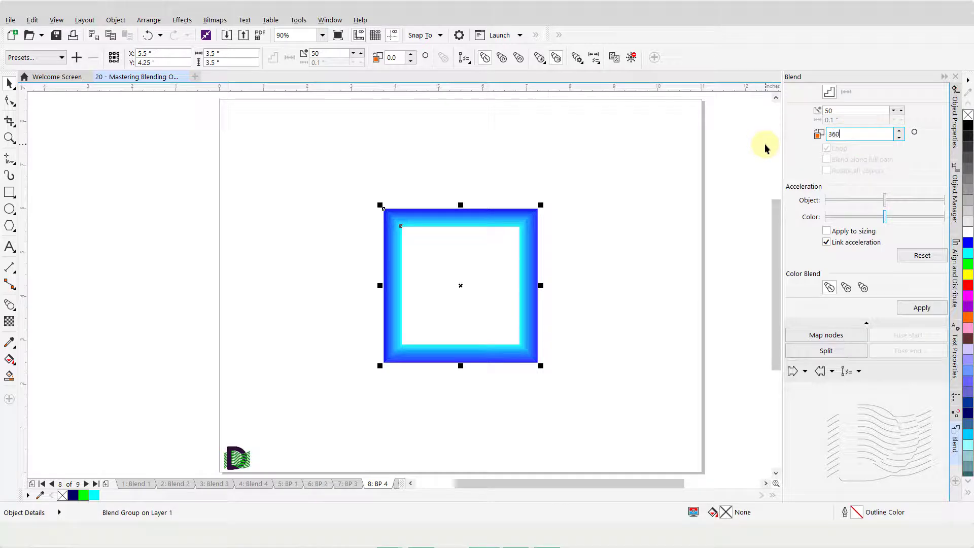
key(Return)
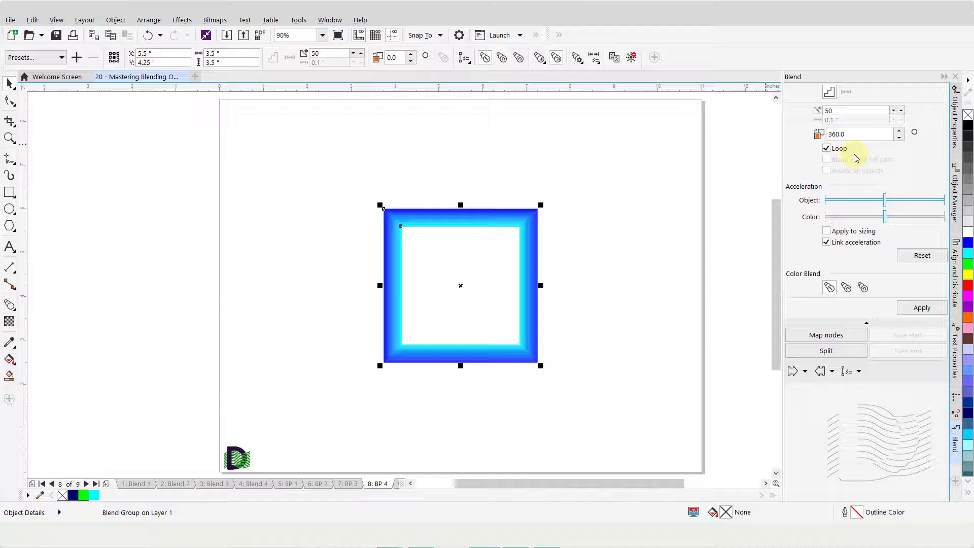
click(922, 307)
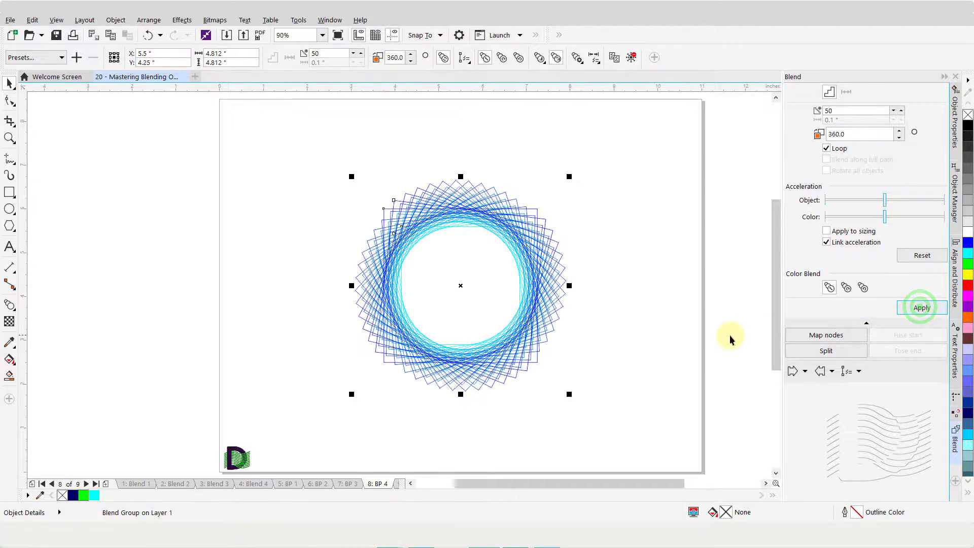
click(617, 345)
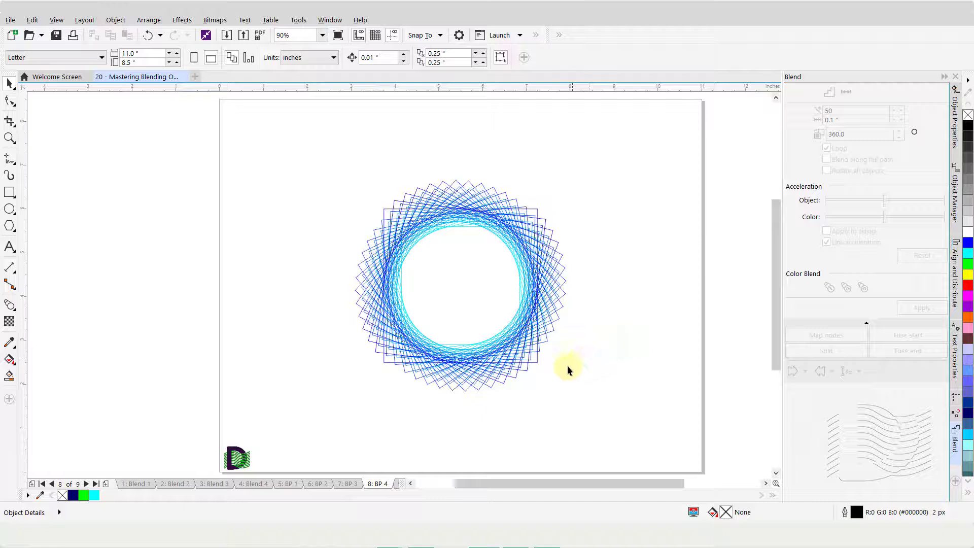
Enlarge the blue outer control square of the BP 4 blend to about 132%, about 4.49 inches wide, extending toward the lower right.
click(536, 362)
drag(539, 363, 585, 422)
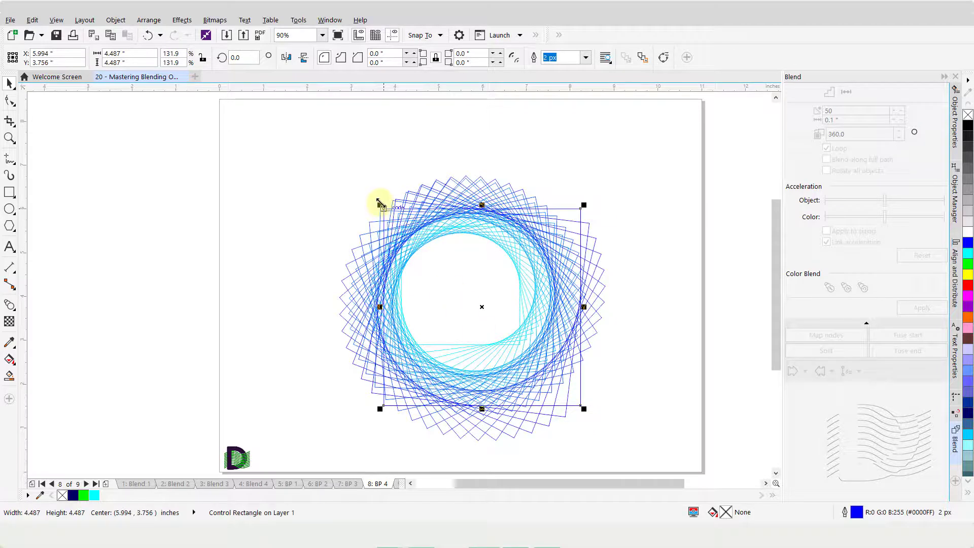
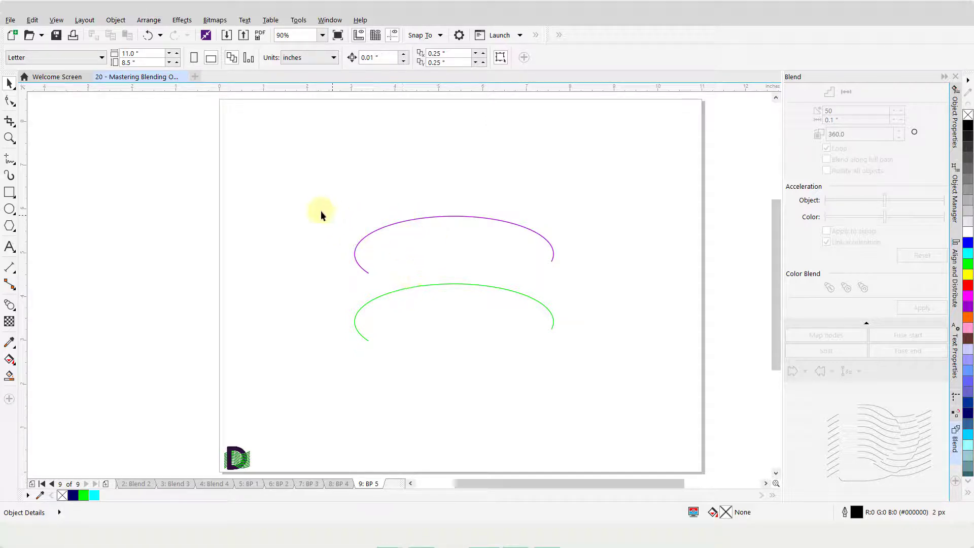
On the BP 5 page, select the purple and green arcs, center both on the page and blend them with 150 steps.
drag(311, 189, 573, 351)
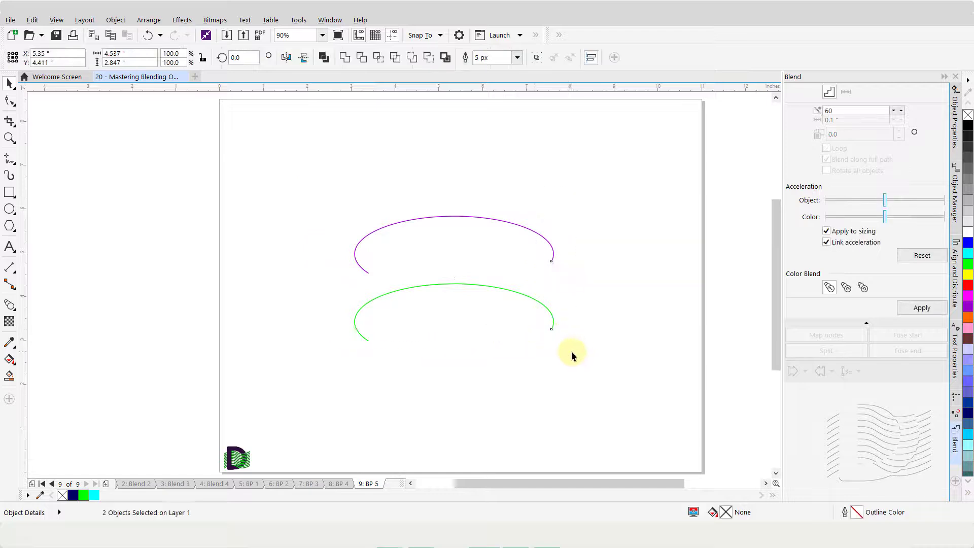
key(p)
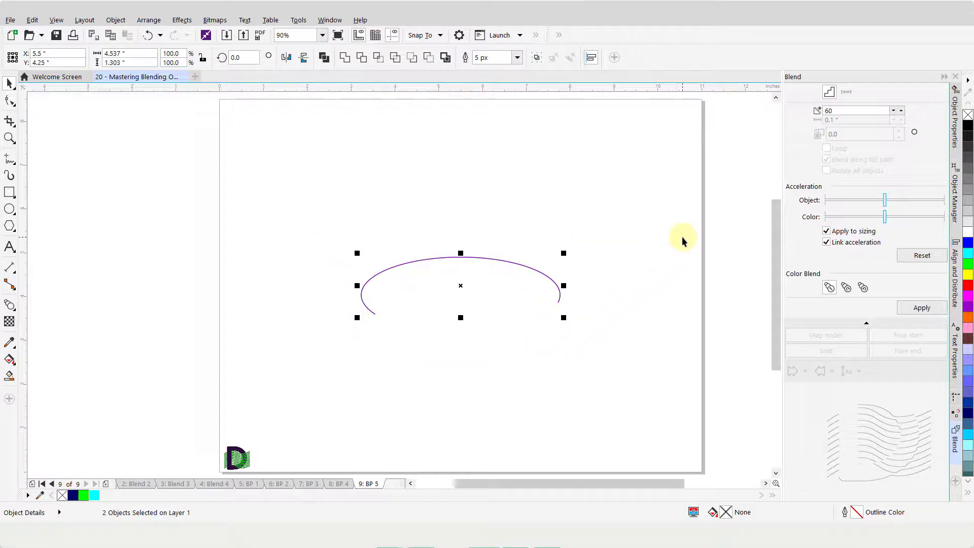
double_click(845, 109)
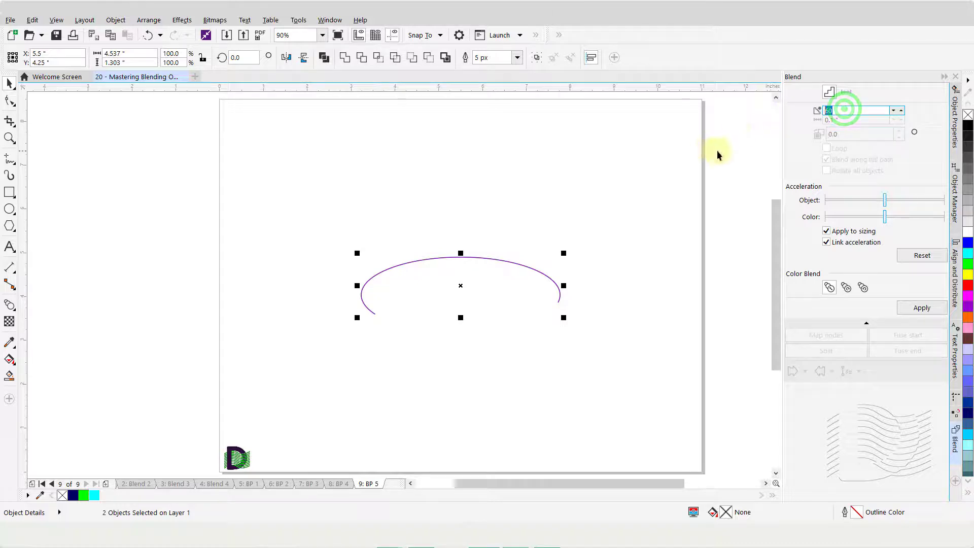
text(150)
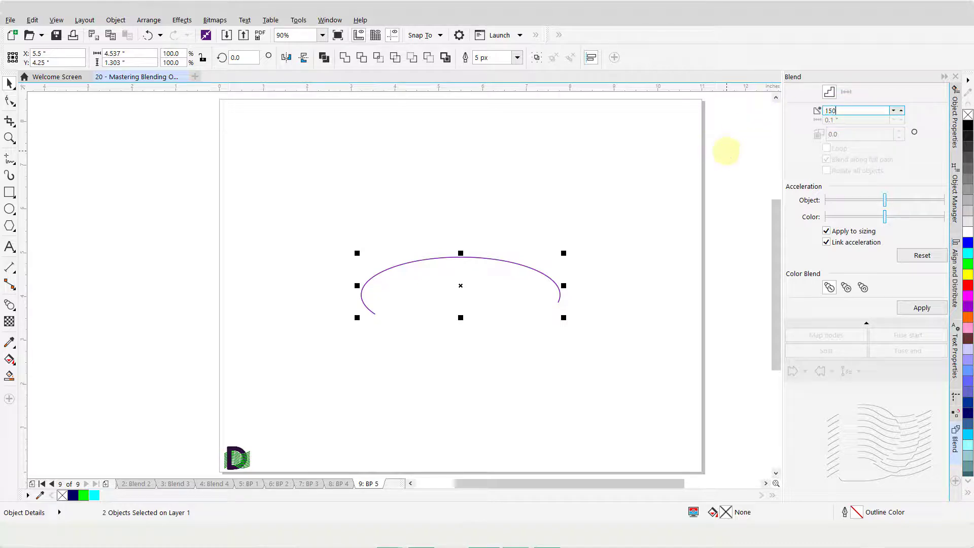
click(921, 307)
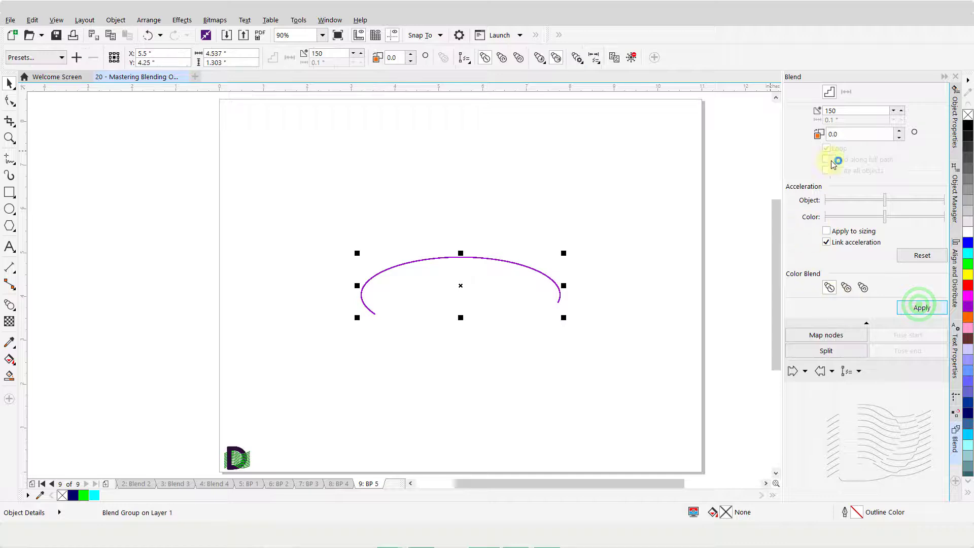
Apply a blend direction of 360 degrees with Loop enabled to the arc blend.
double_click(845, 134)
text(360)
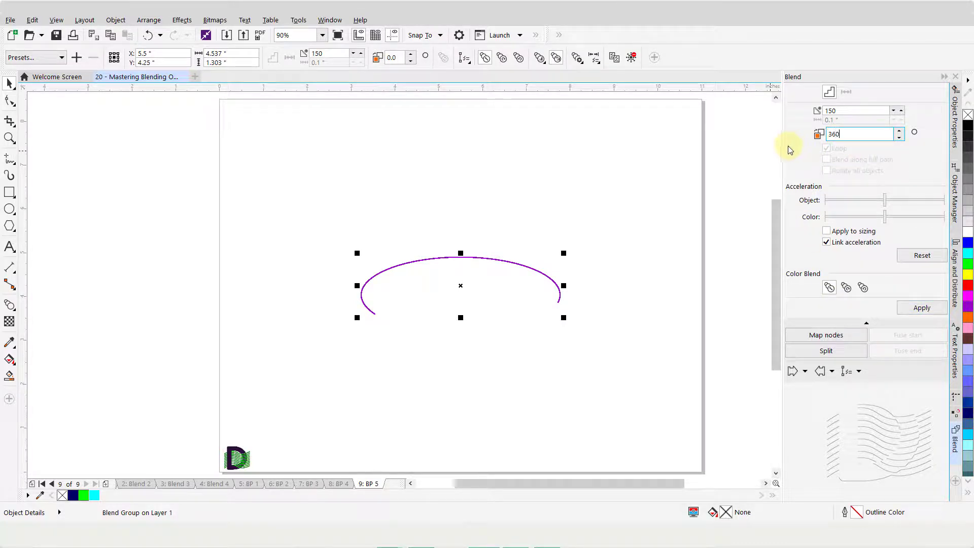
key(Return)
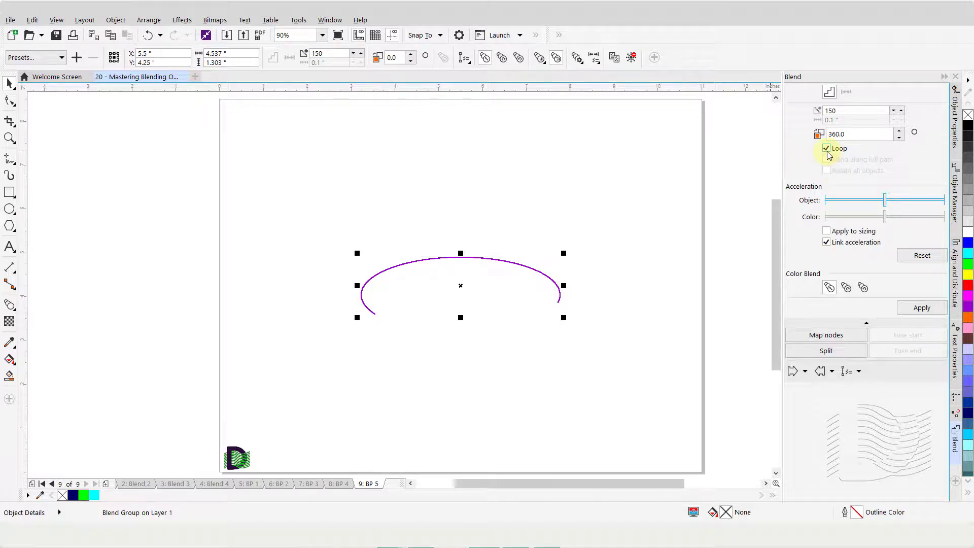
click(902, 308)
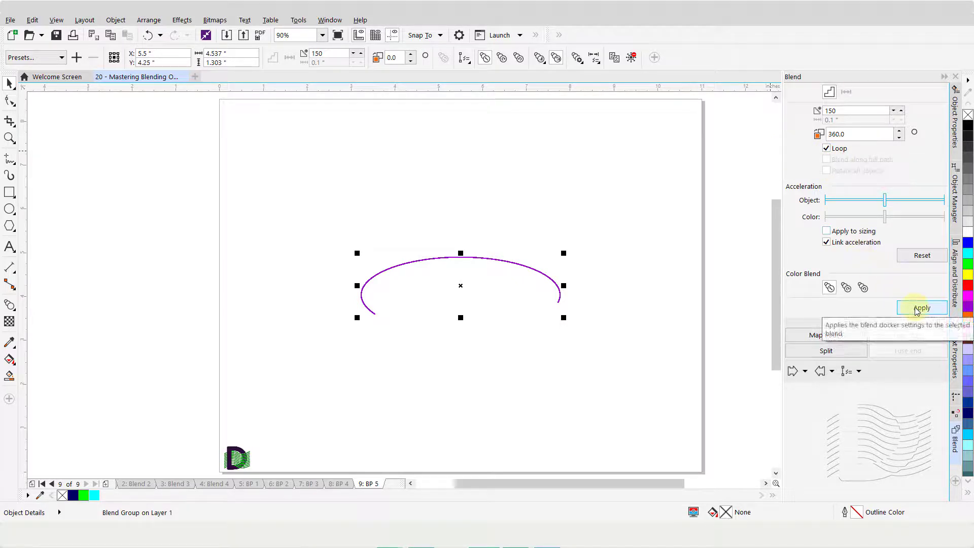
click(910, 308)
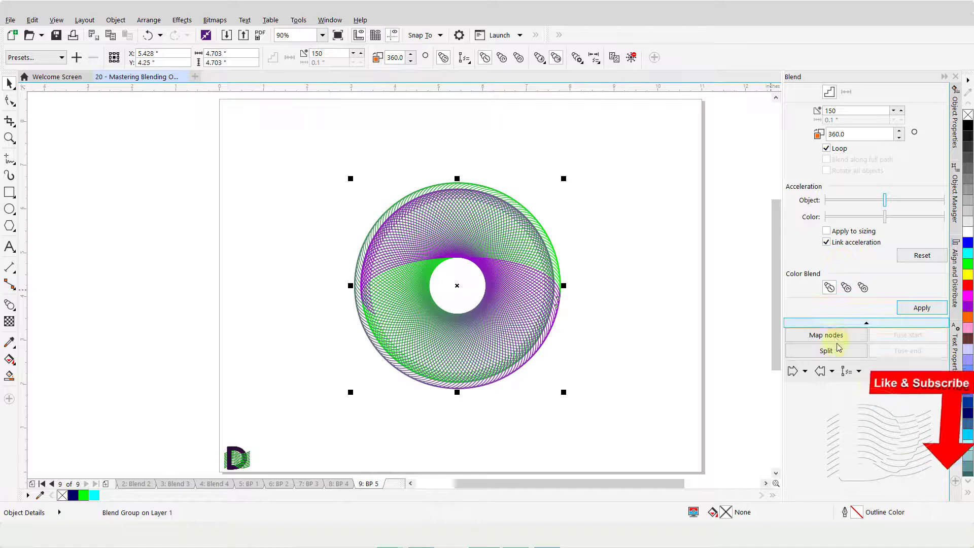
Show the end object of the arc blend and move the purple control ellipse to the page's upper right, centered at about 8.4, 7.6 inches.
click(830, 371)
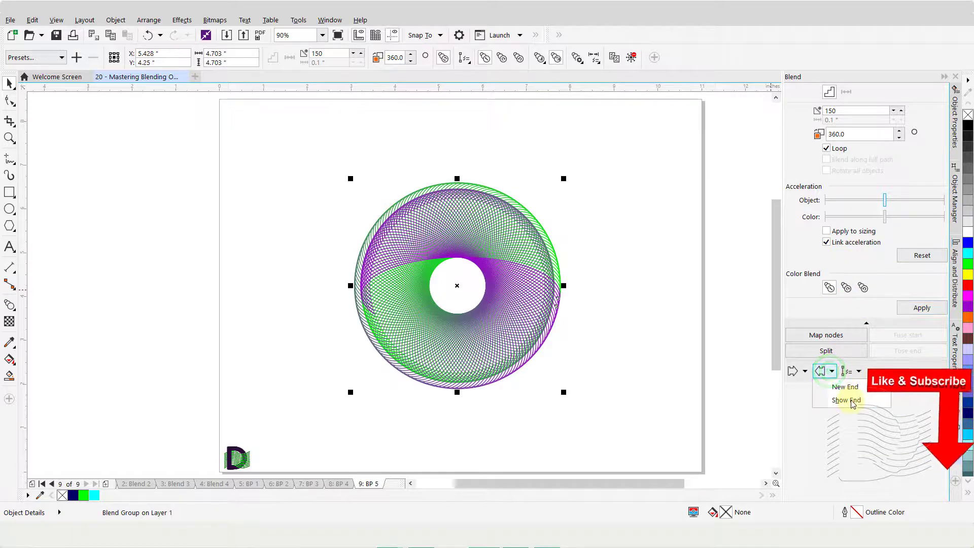
click(845, 400)
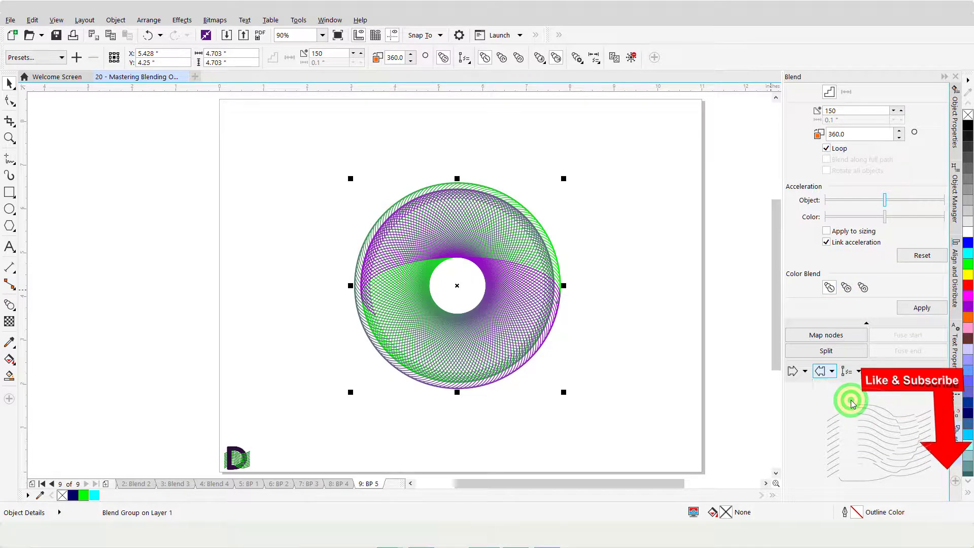
click(559, 283)
drag(559, 284, 685, 145)
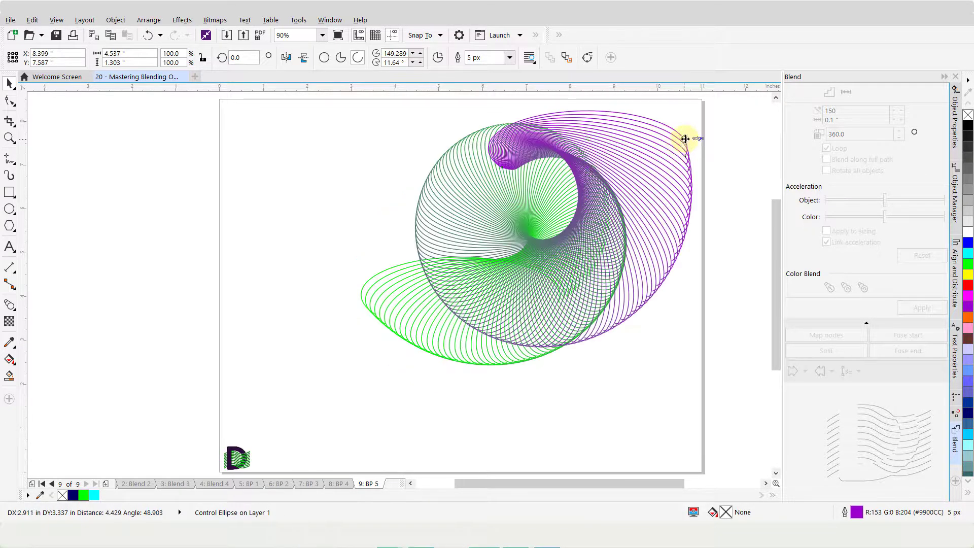
Set the purple control ellipse's outline to 3 px and scale it down to about 24%, about 1.08 inches wide.
click(487, 56)
double_click(487, 55)
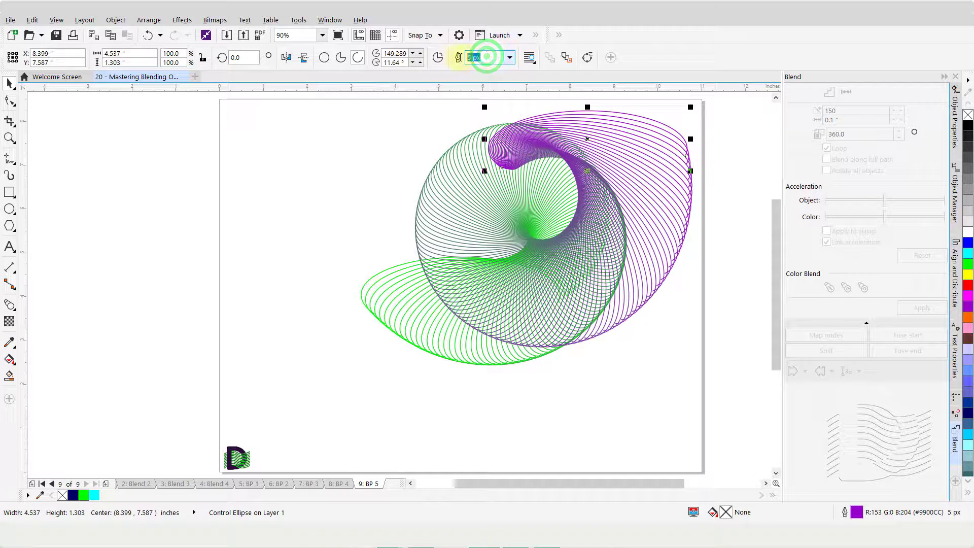
text(3)
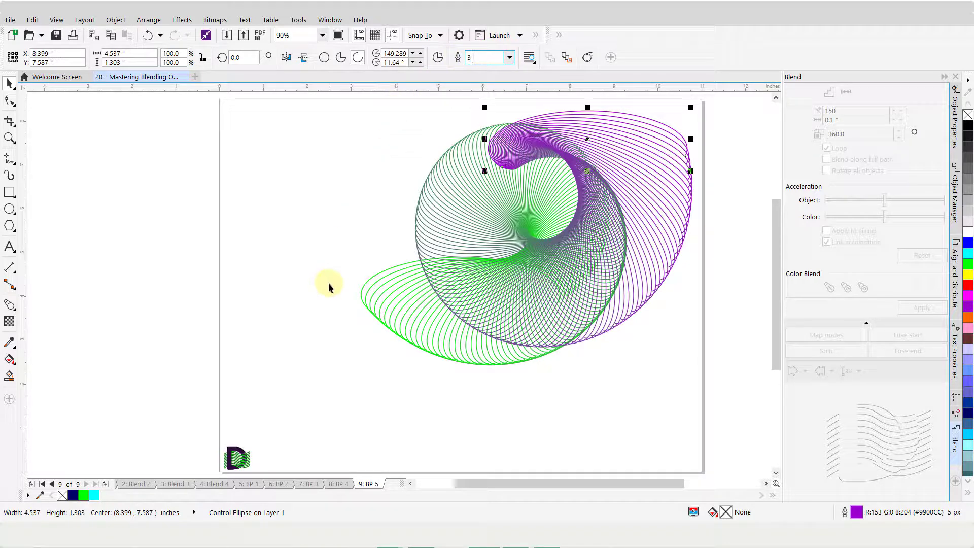
key(Return)
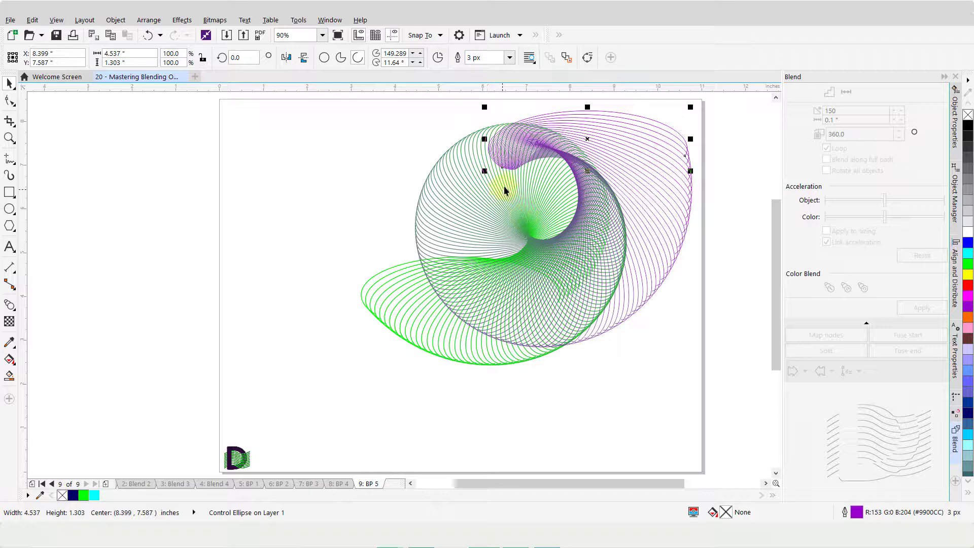
drag(485, 171, 578, 127)
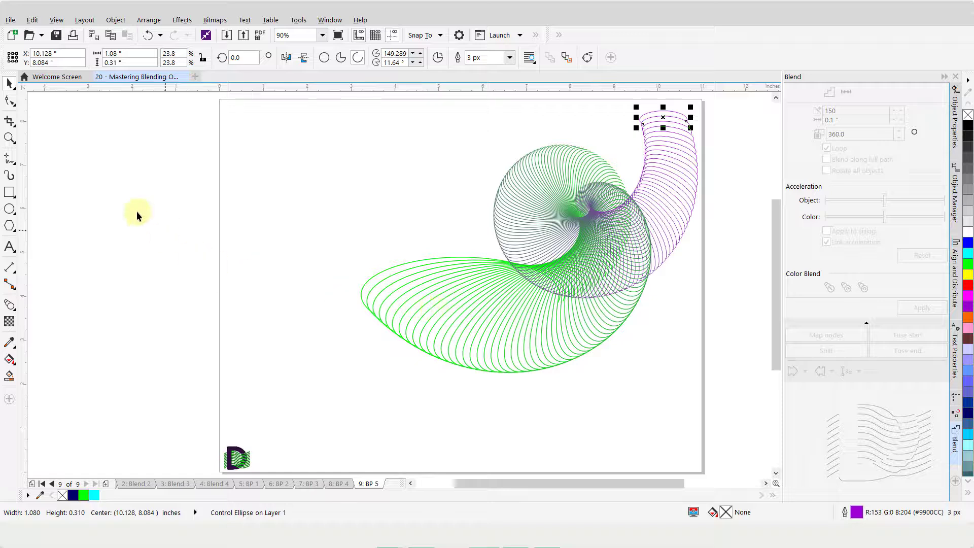
Reshape the purple control arc's ends to nearly close it, spanning about 98 to 71 degrees, and deselect it.
click(9, 100)
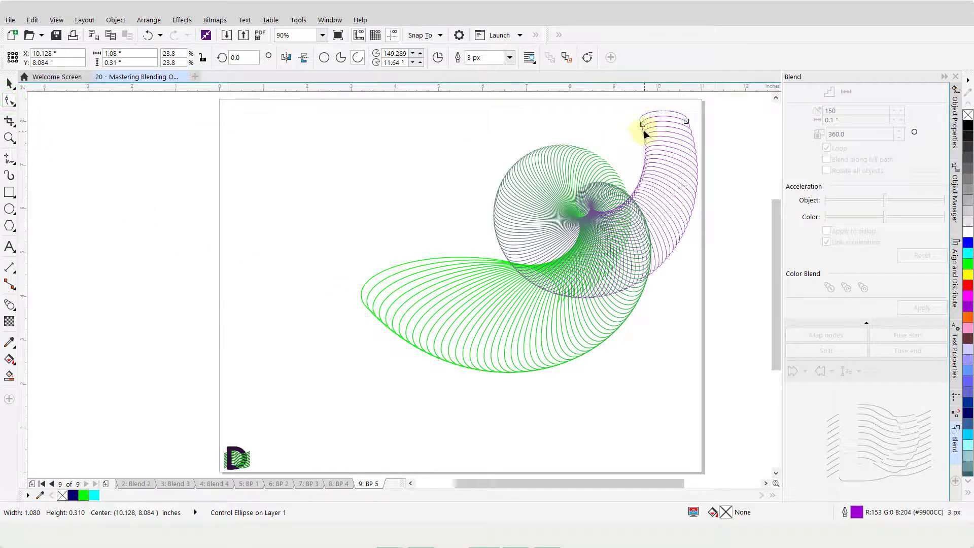
drag(642, 123, 674, 132)
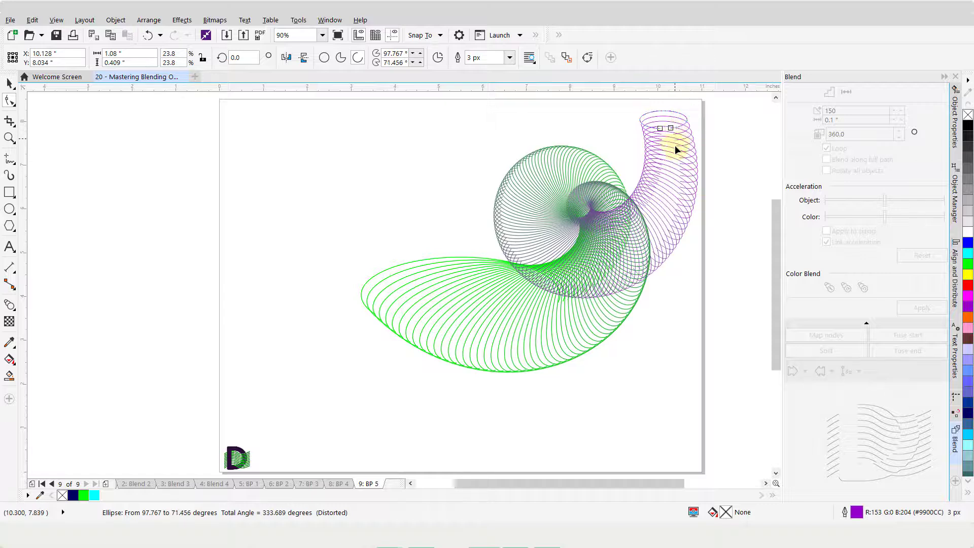
key(space)
click(325, 236)
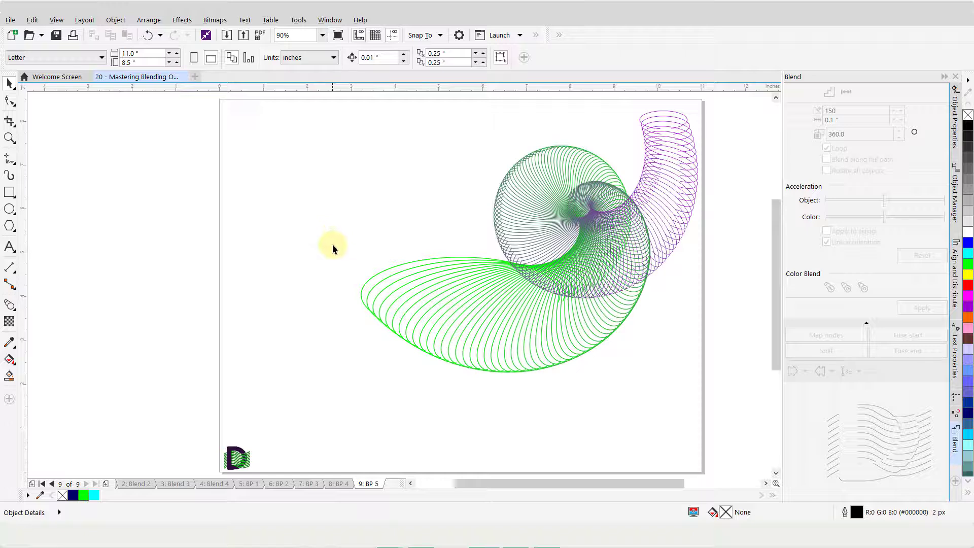
Move the green control ellipse to the page's lower left, centered at about 2.66, 3.32 inches, and set its outline to 8 px.
click(376, 277)
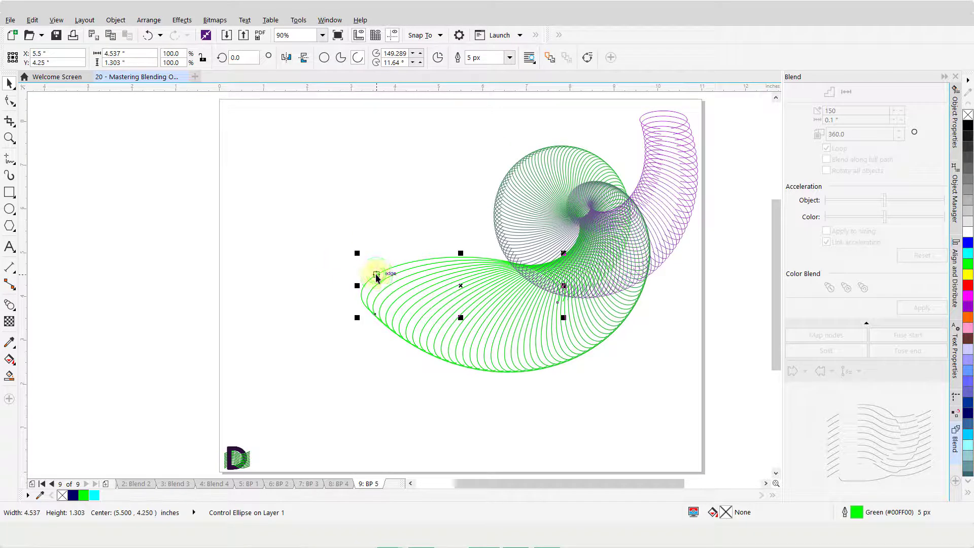
drag(376, 278, 252, 316)
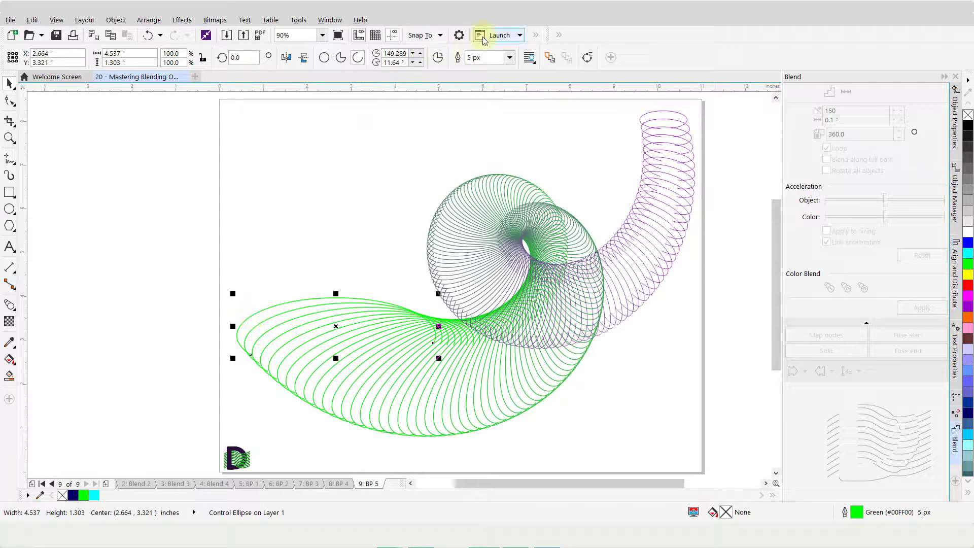
double_click(484, 60)
text(8)
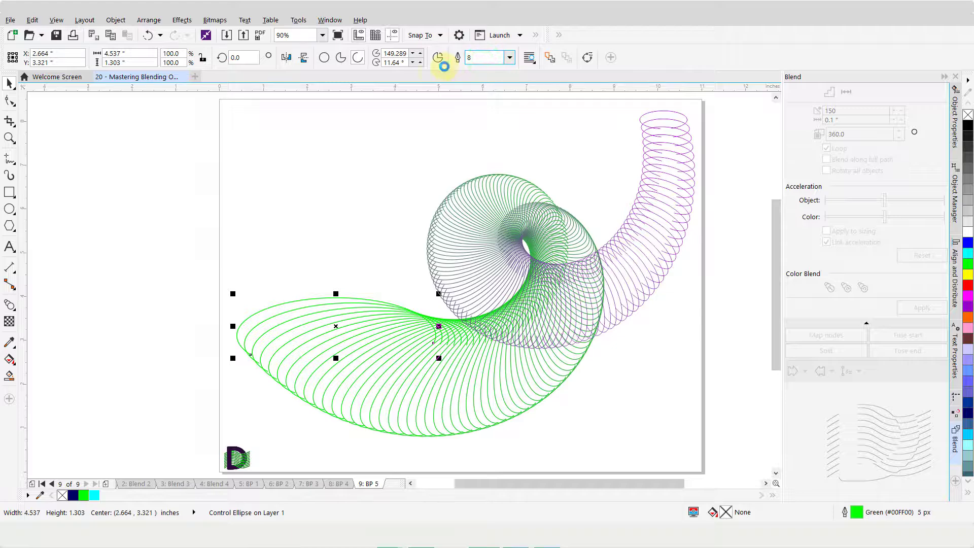
key(Return)
Reshape both ends of the green control arc to narrow its opening, spanning about 89 to 47 degrees, and deselect it.
key(F10)
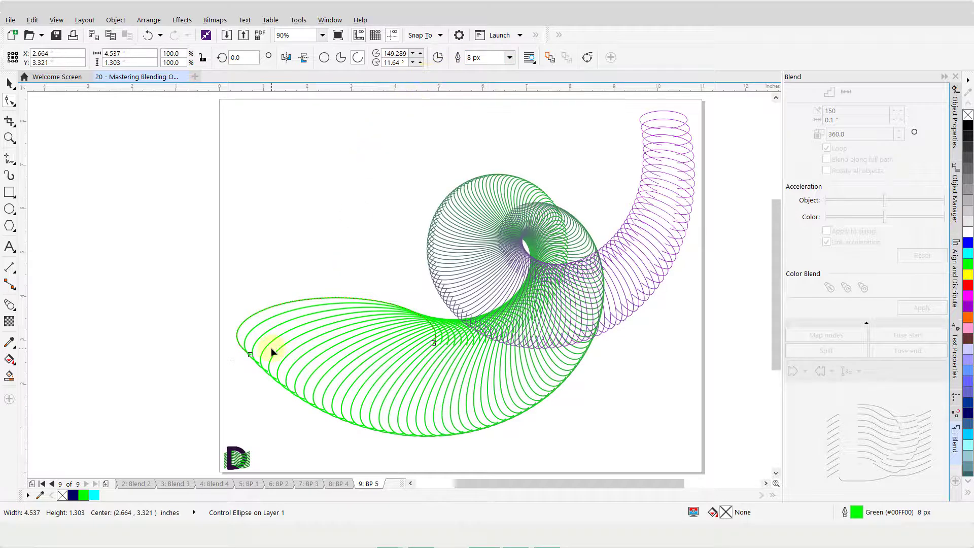
drag(248, 358, 337, 380)
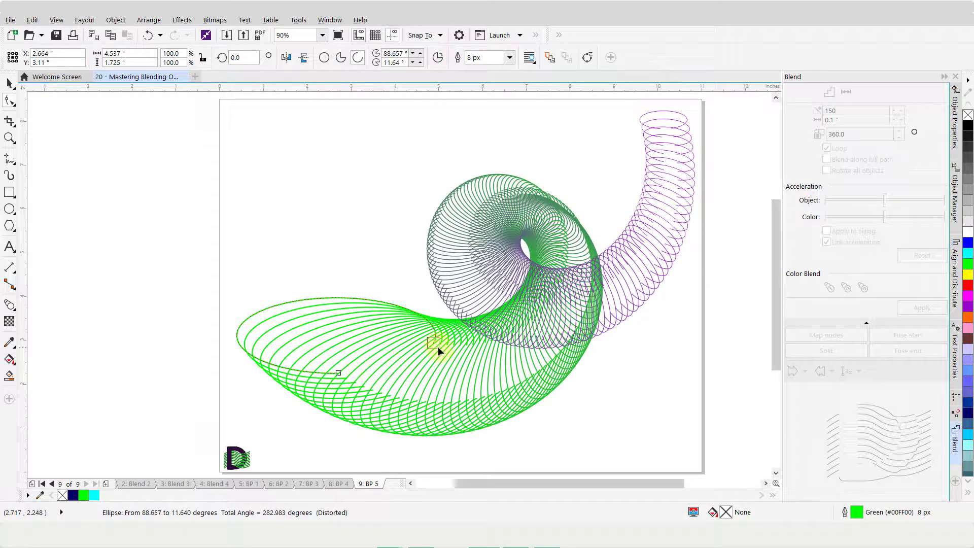
drag(435, 343, 422, 372)
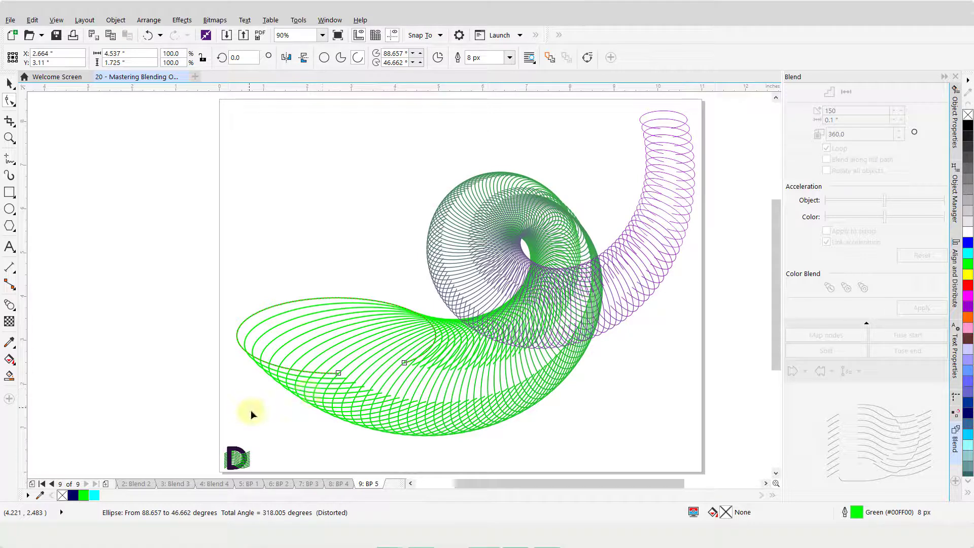
key(space)
key(Escape)
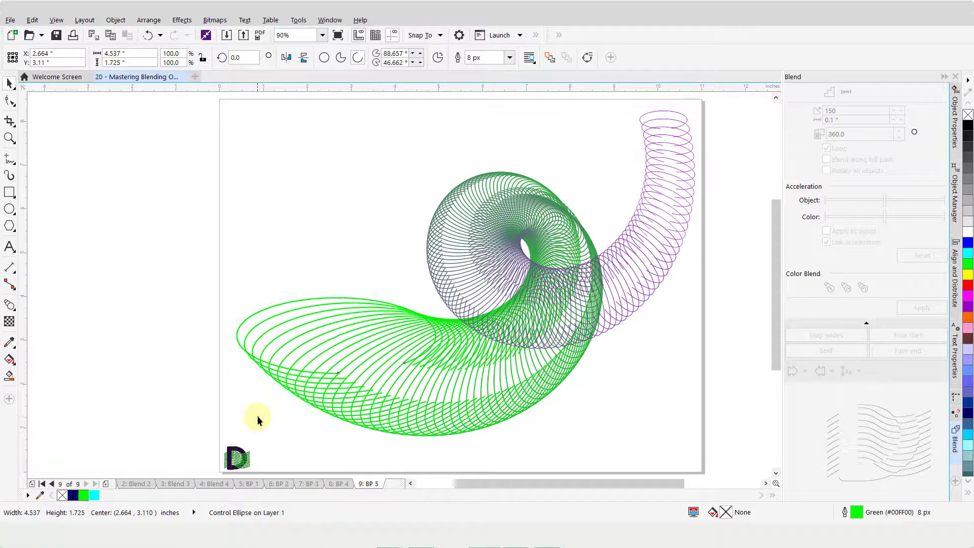